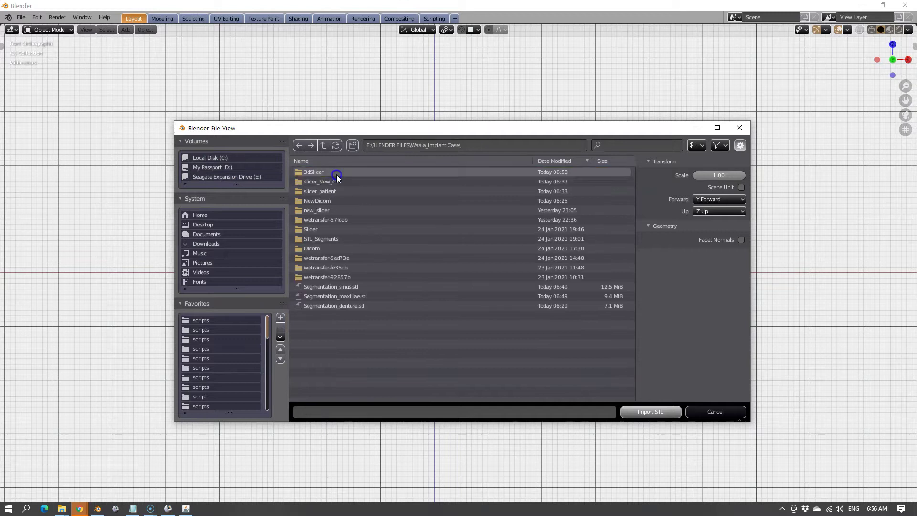
Import Segmentation_sinus.stl, Segmentation_maxillae.stl and Segmentation_denture.stl together as STL meshes.
click(365, 287)
shift+click(370, 295)
shift+click(355, 306)
click(640, 409)
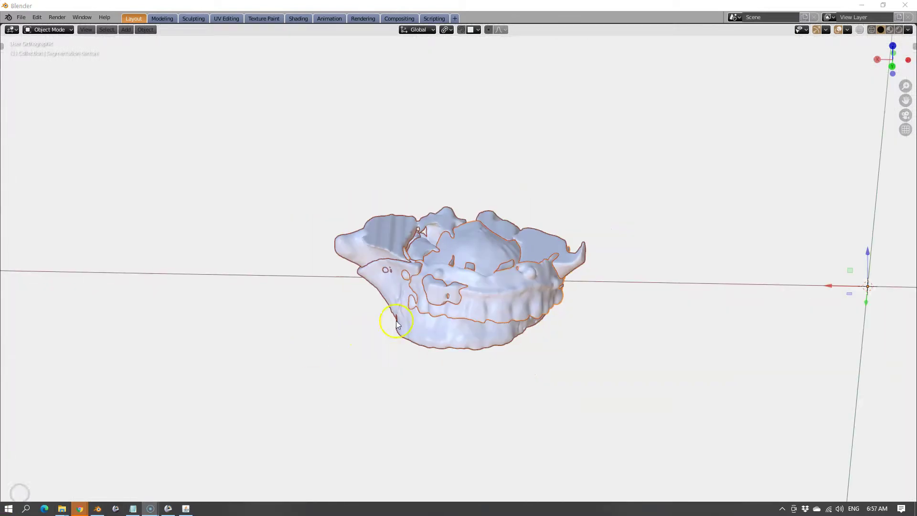
Grab the denture mesh with G and drop it far to the left of the maxillae.
click(489, 292)
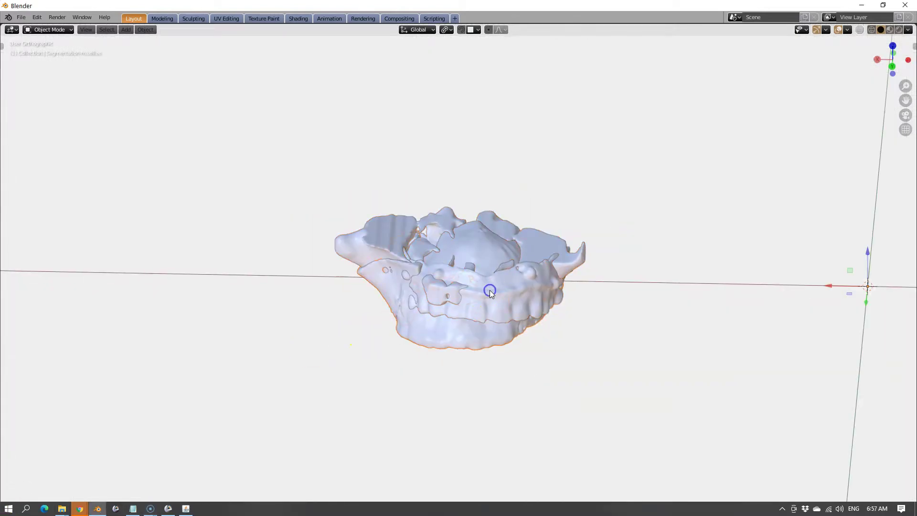
mouse_move(487, 303)
middle_down()
mouse_move(489, 258)
mouse_move(482, 301)
middle_up()
key(g)
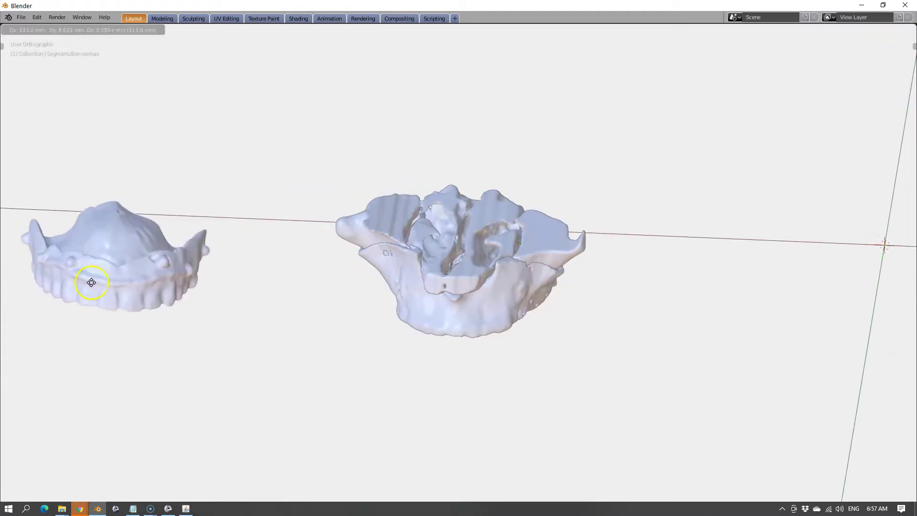
drag(92, 282, 69, 308)
scroll(401, 307, up, 2)
mouse_move(403, 307)
middle_down()
mouse_move(446, 293)
mouse_move(440, 285)
mouse_move(405, 292)
middle_up()
scroll(405, 293, down, 3)
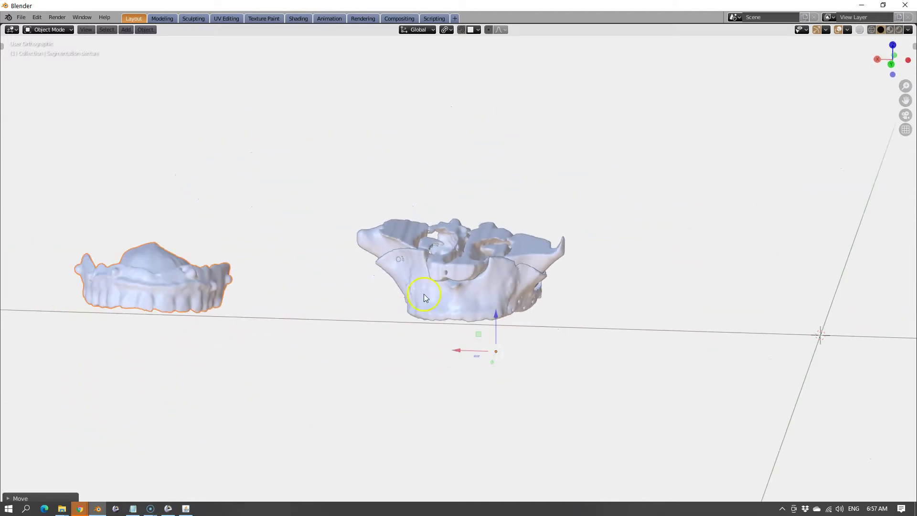
middle_drag(481, 231, 468, 249)
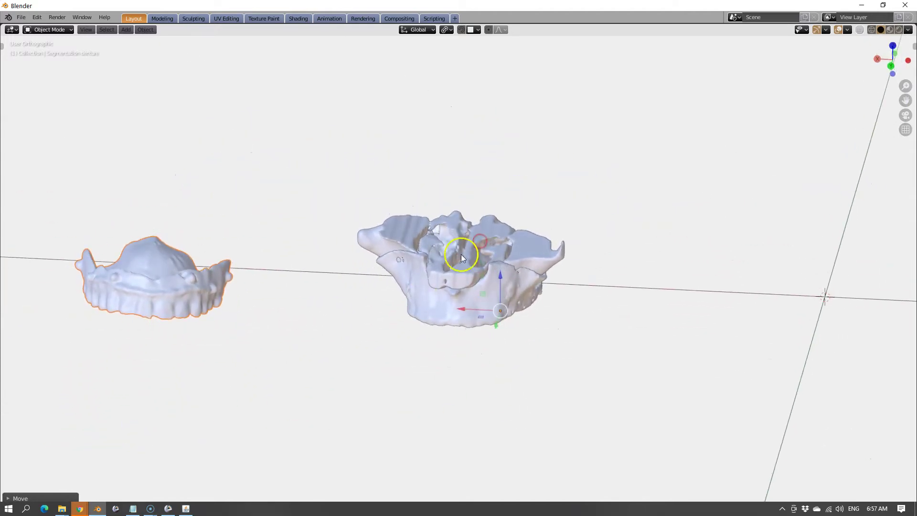
middle_drag(203, 282, 221, 324)
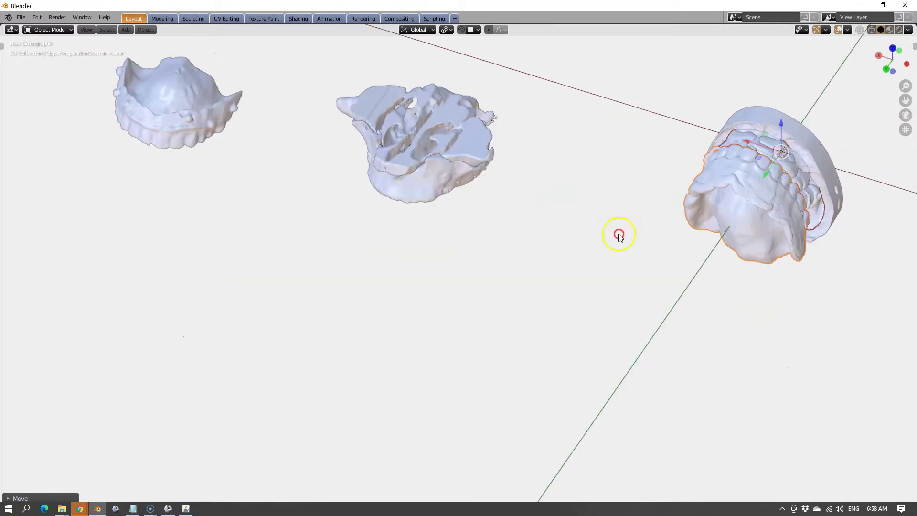
Raise the upper dental scan clear above the lower scan.
middle_drag(618, 236, 389, 301)
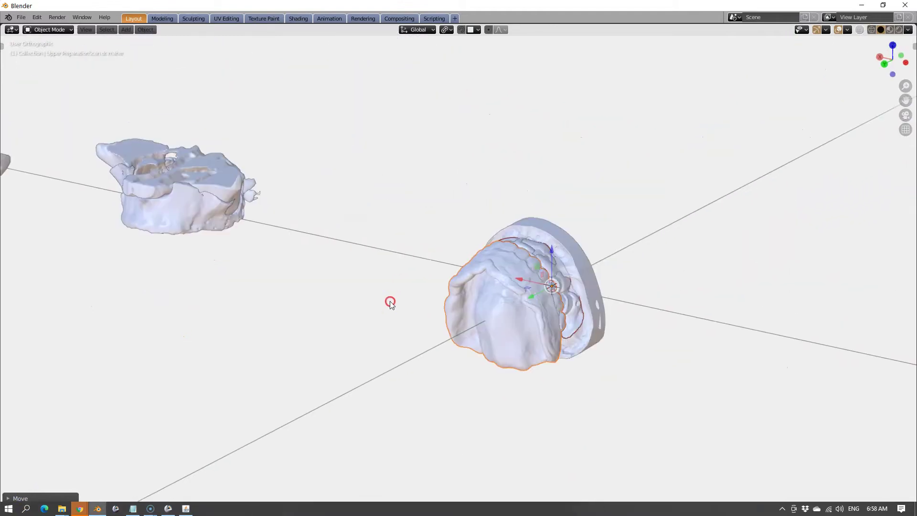
scroll(500, 276, up, 3)
middle_drag(500, 277, 401, 350)
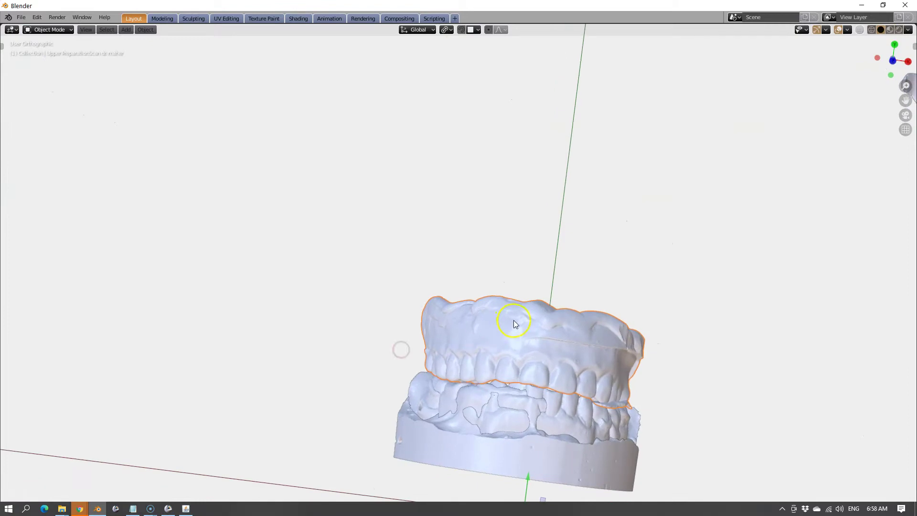
middle_drag(514, 317, 518, 337)
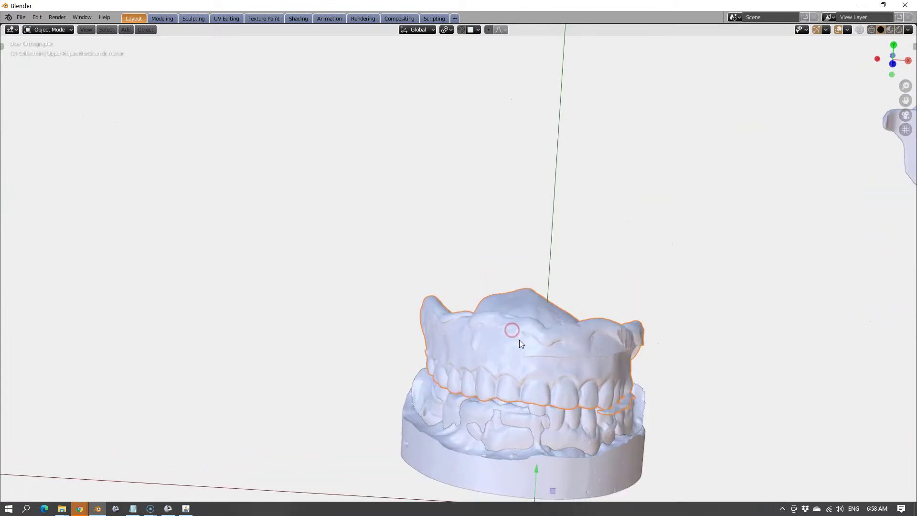
scroll(537, 364, down, 2)
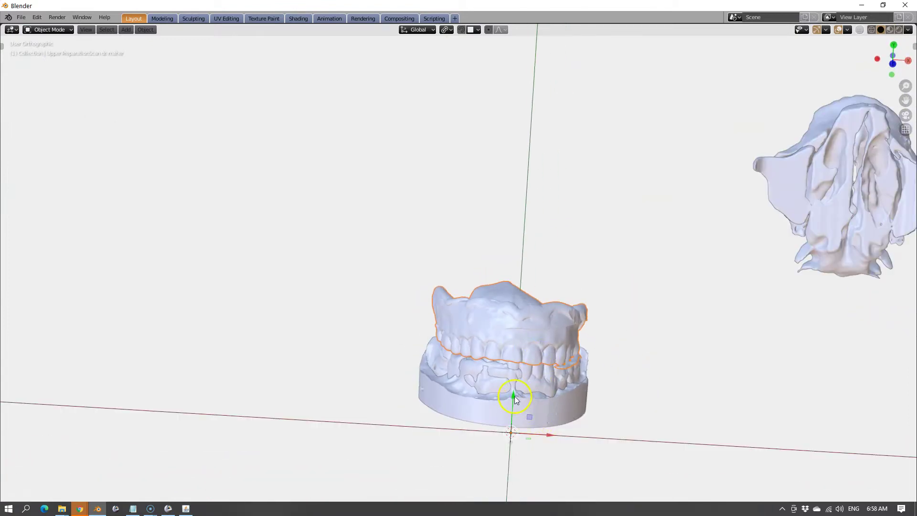
drag(515, 396, 519, 321)
middle_drag(534, 306, 517, 382)
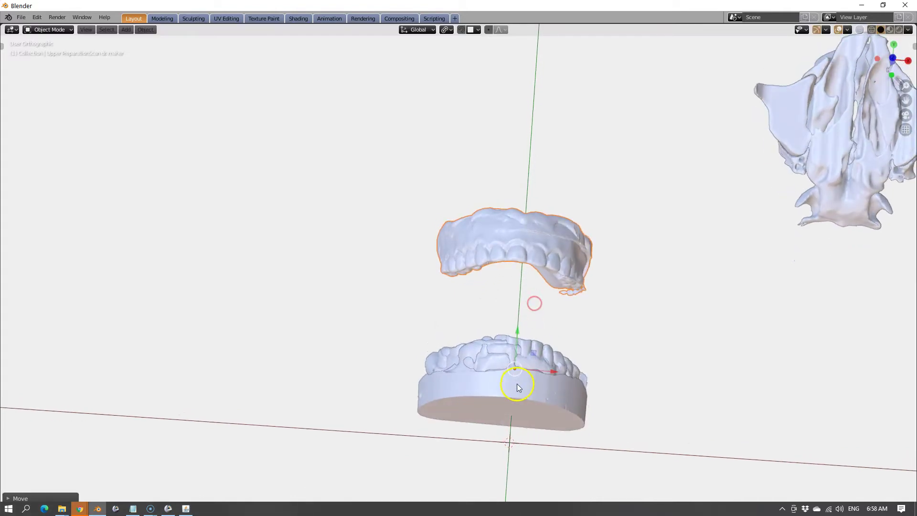
Lift the lower dental scan up along the vertical axis too.
click(485, 352)
drag(512, 405, 514, 357)
mouse_move(514, 357)
middle_down()
mouse_move(503, 369)
mouse_move(520, 363)
middle_up()
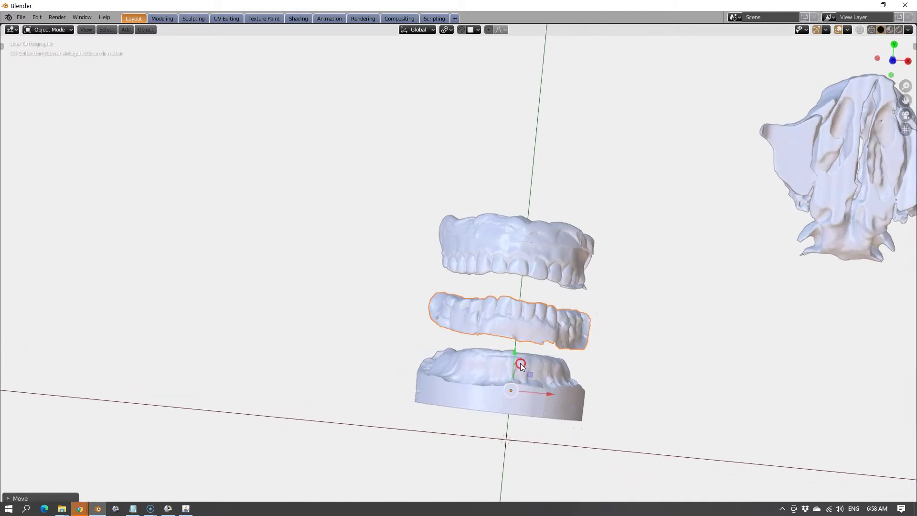
scroll(537, 305, up, 4)
middle_drag(538, 290, 568, 320)
Clear the location of both dental scans with Alt+G, returning them to the world origin.
click(535, 337)
scroll(569, 327, down, 4)
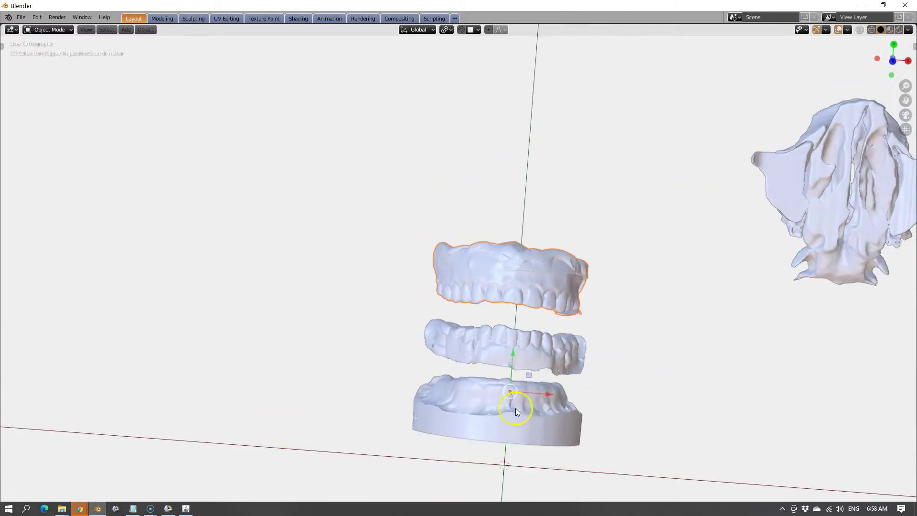
click(601, 354)
key(alt+g)
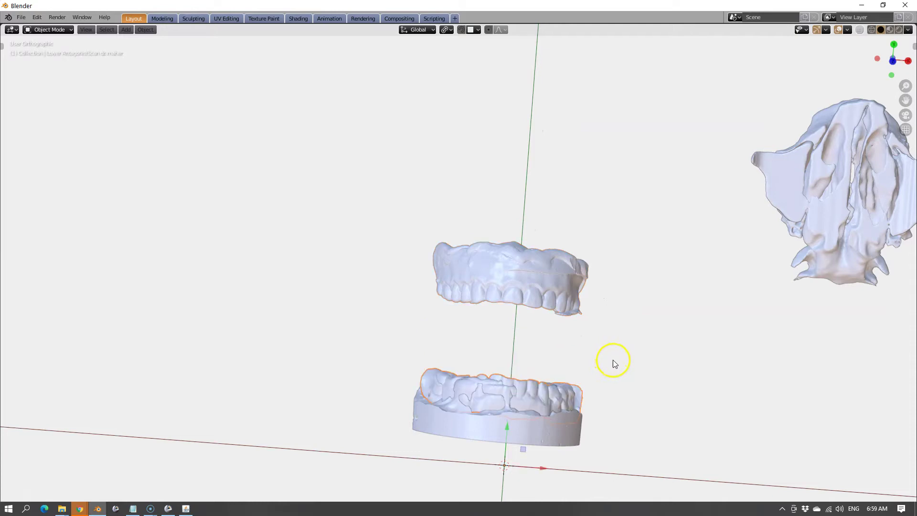
key(alt+g)
scroll(444, 355, down, 3)
middle_drag(445, 356, 681, 325)
scroll(471, 344, up, 2)
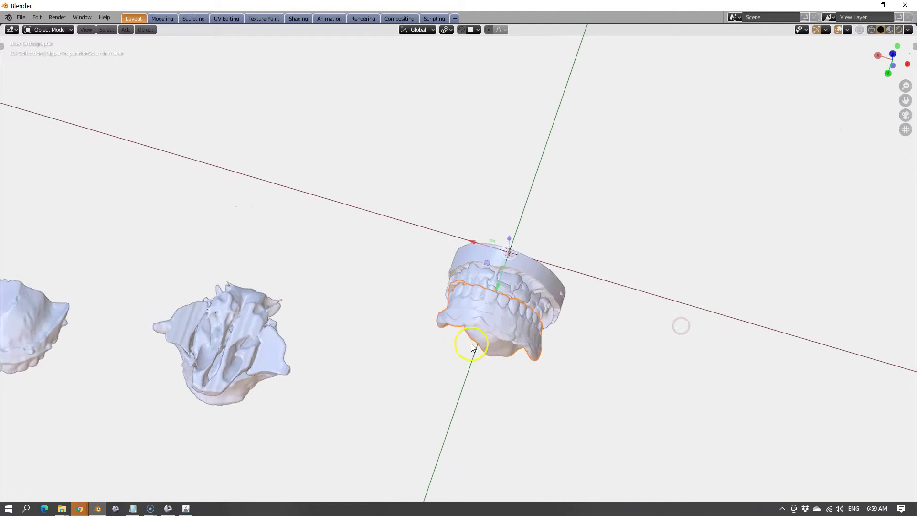
middle_drag(478, 343, 482, 286)
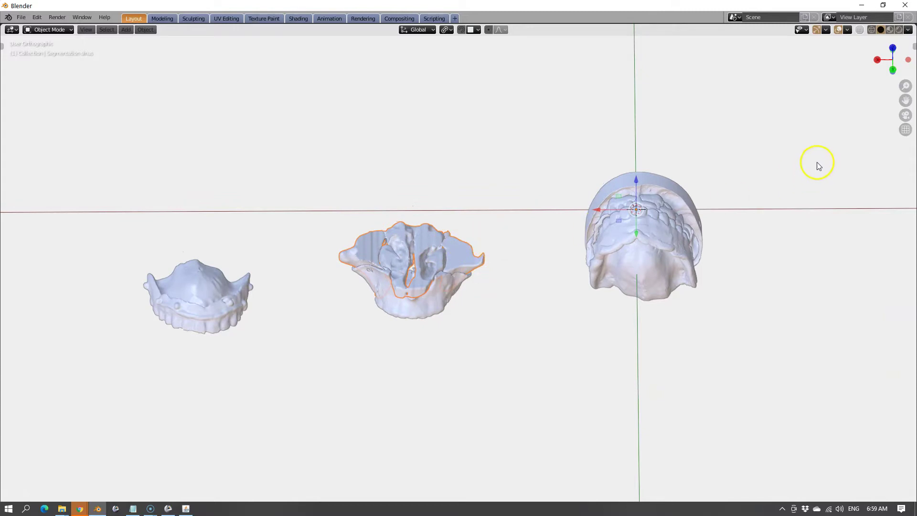
In the sidebar's Models tab, lock the object under Aligning Scans.
key(n)
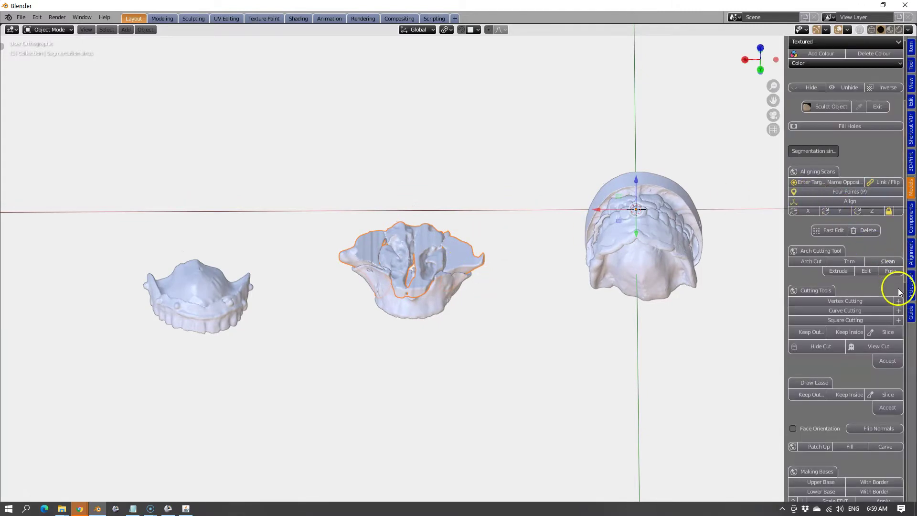
click(460, 240)
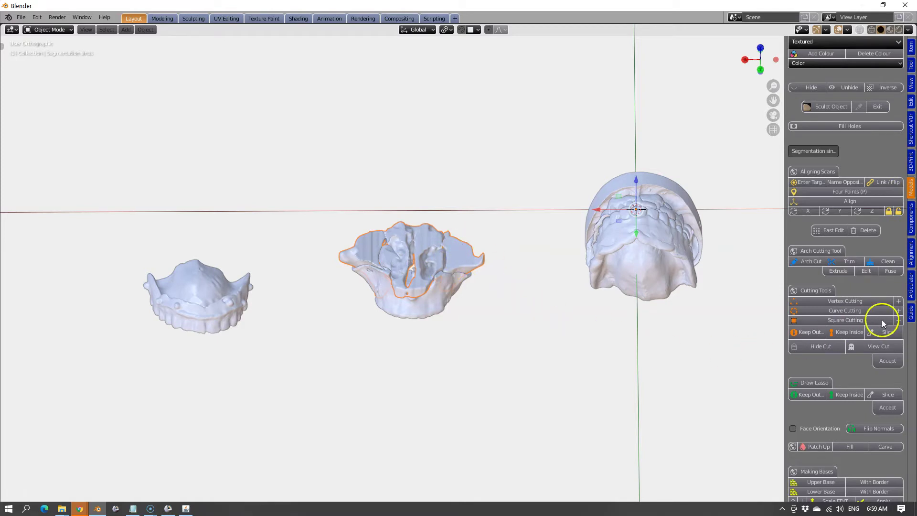
scroll(874, 449, down, 3)
scroll(876, 441, down, 1)
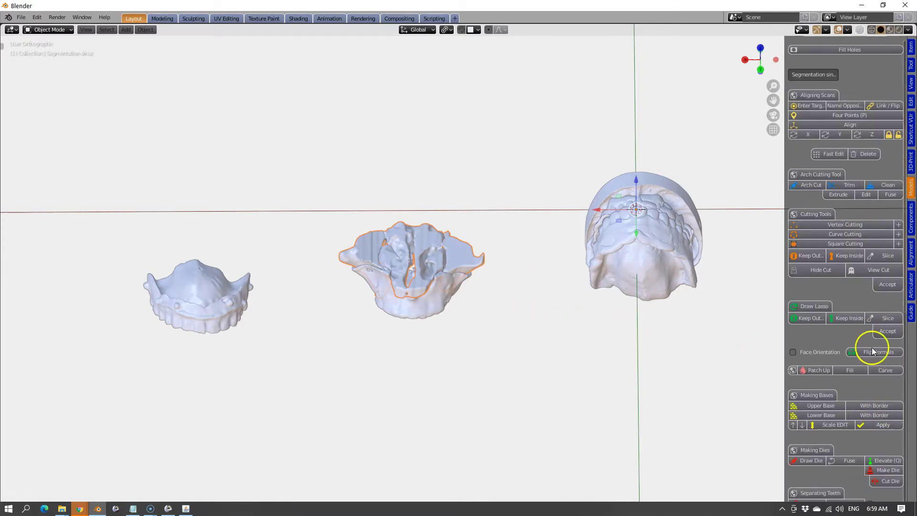
click(888, 135)
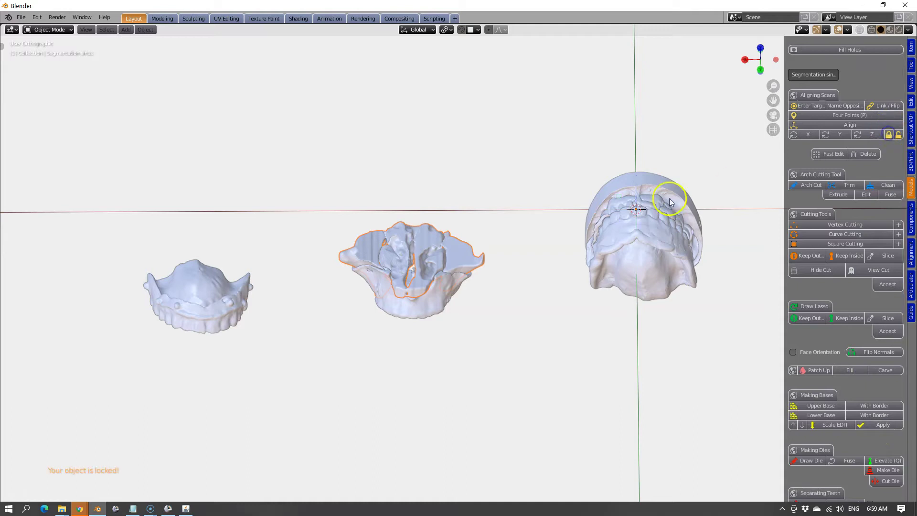
click(888, 136)
middle_drag(348, 285, 345, 290)
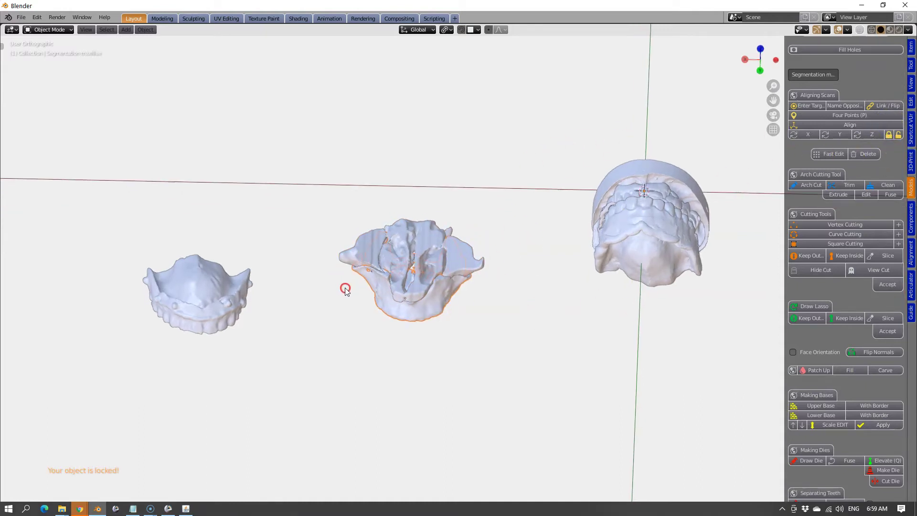
scroll(346, 290, up, 3)
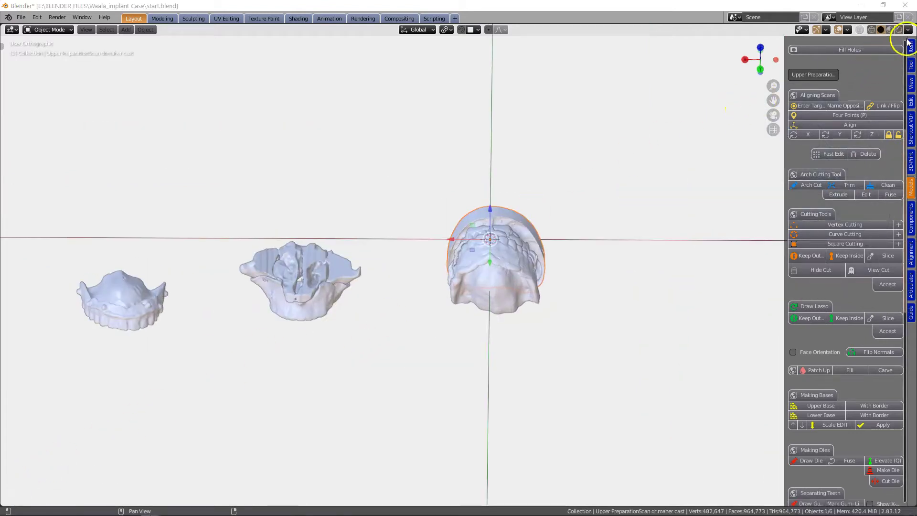
Split the 3D viewport and set the new area's editor type to Outliner.
drag(907, 22, 694, 34)
click(708, 31)
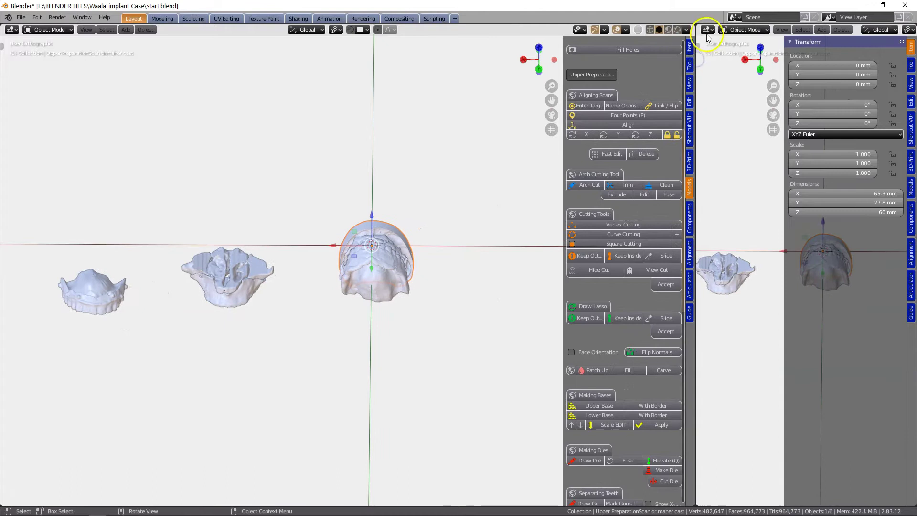
click(664, 65)
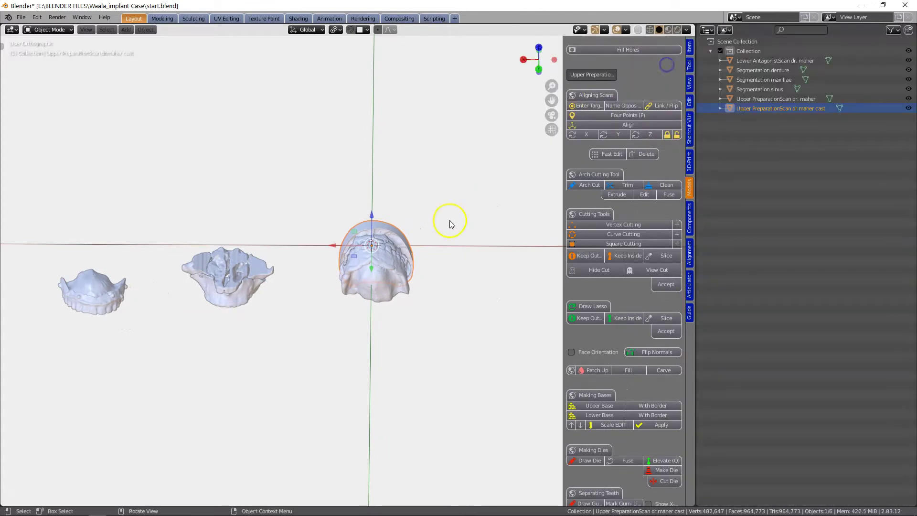
Recentre the view and select the Segmentation sinus model.
shift+middle_drag(309, 273, 415, 280)
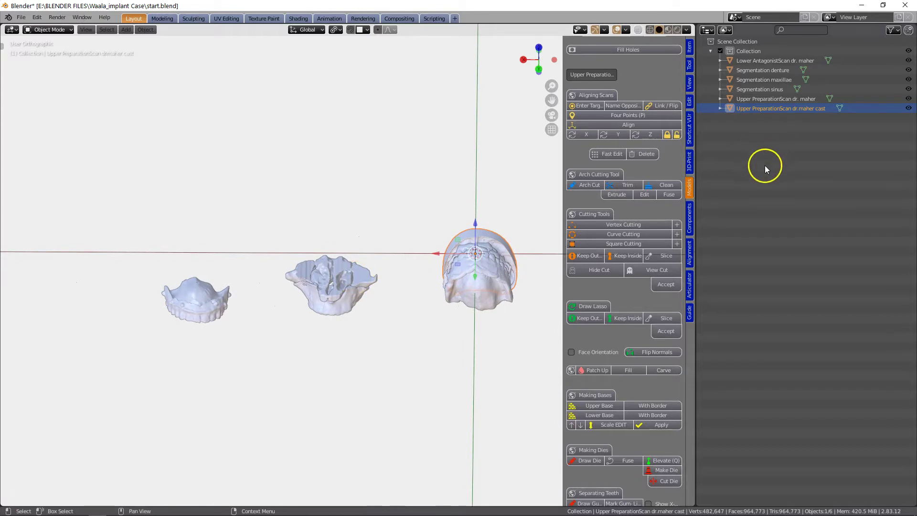
scroll(360, 314, up, 3)
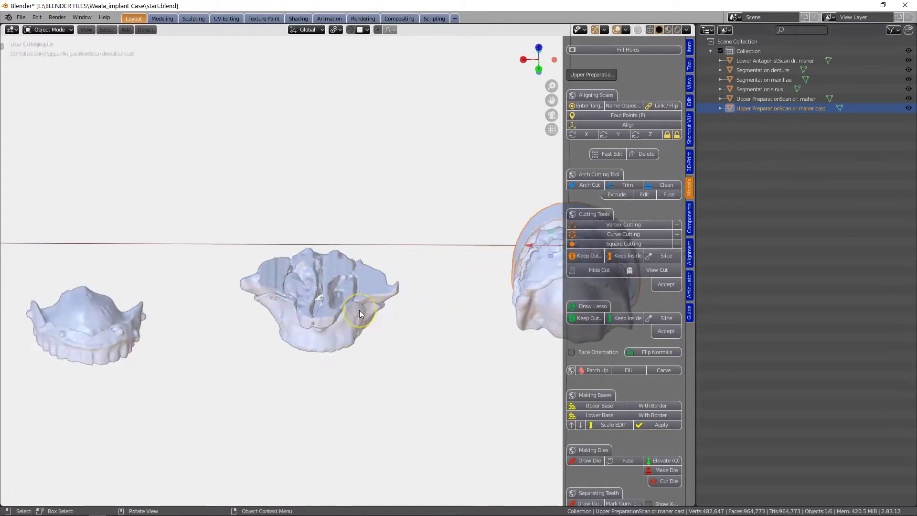
click(382, 292)
click(371, 297)
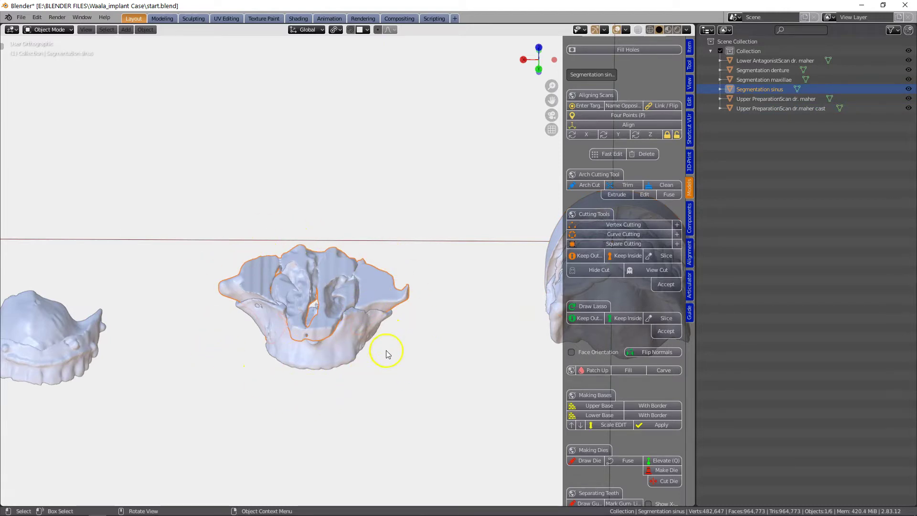
Move the sinus and maxillae meshes into a new collection named DICOM.
shift+click(336, 359)
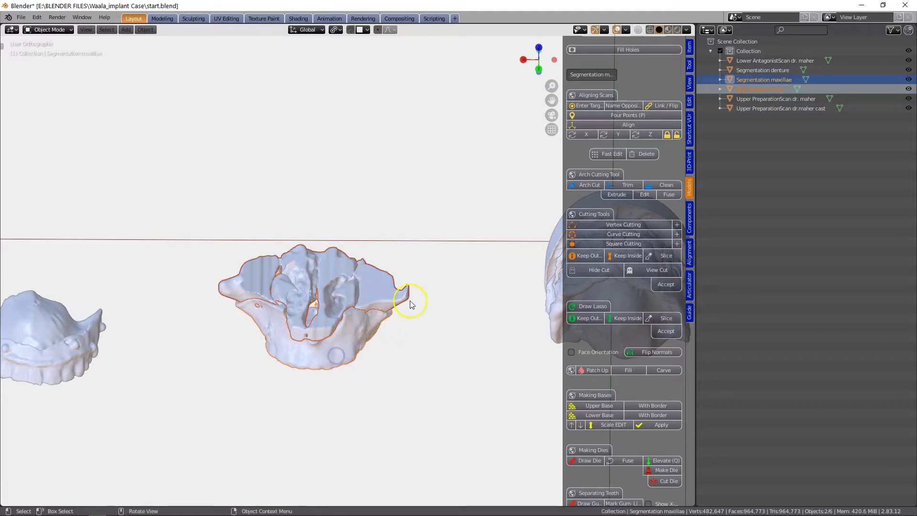
key(m)
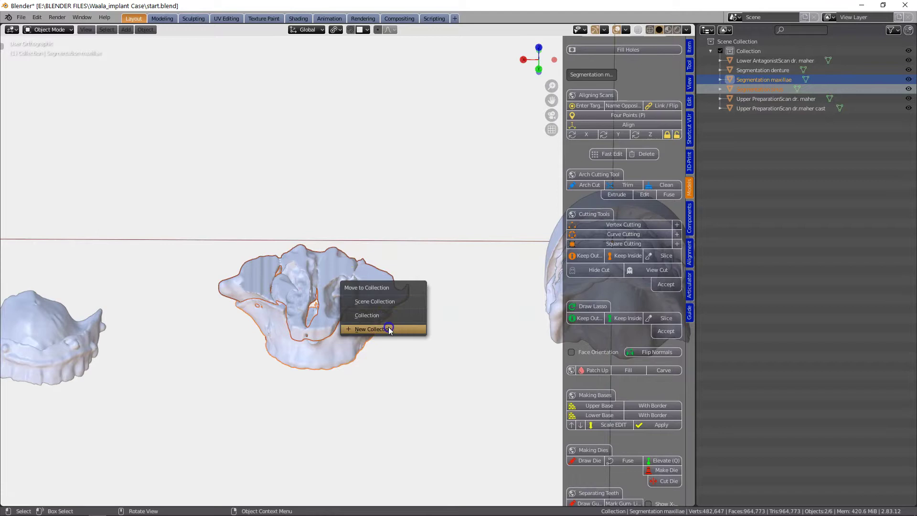
click(389, 326)
drag(421, 344, 370, 344)
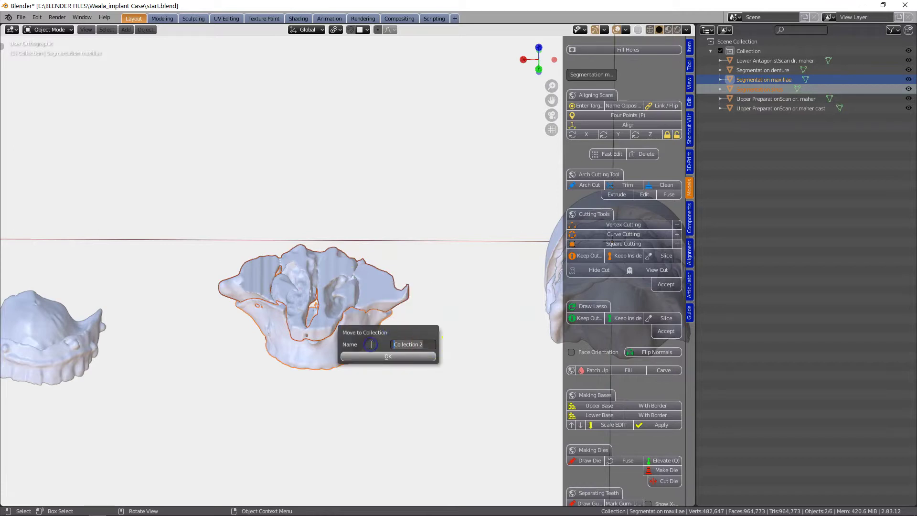
text(DICOM)
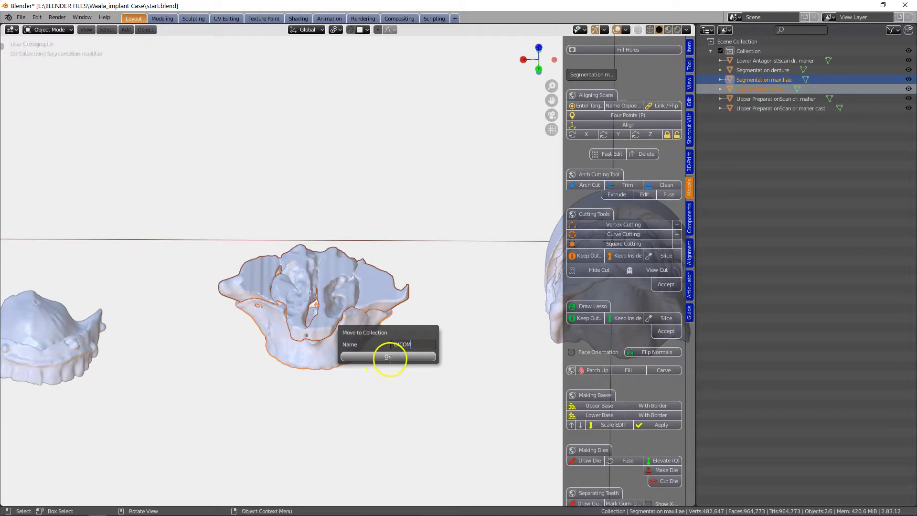
click(390, 357)
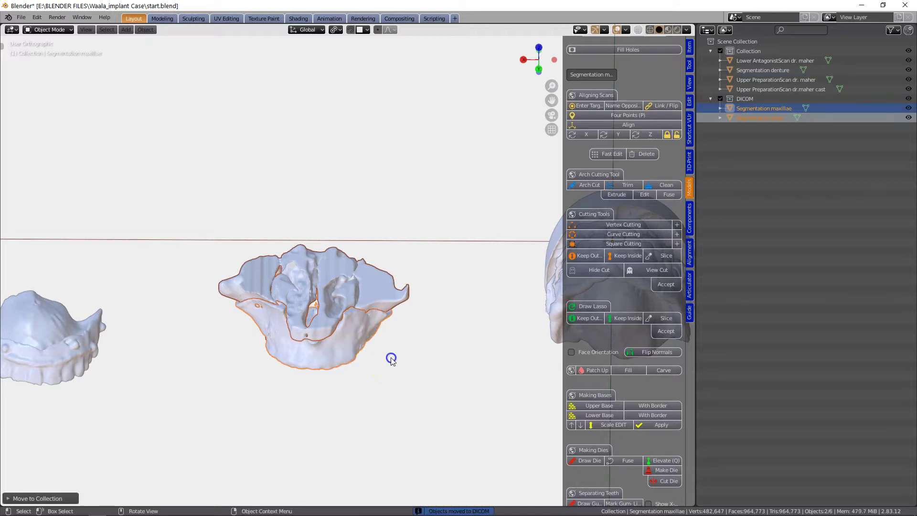
click(361, 332)
Add a colour to the sinus segmentation and set it to light pink.
scroll(639, 330, down, 10)
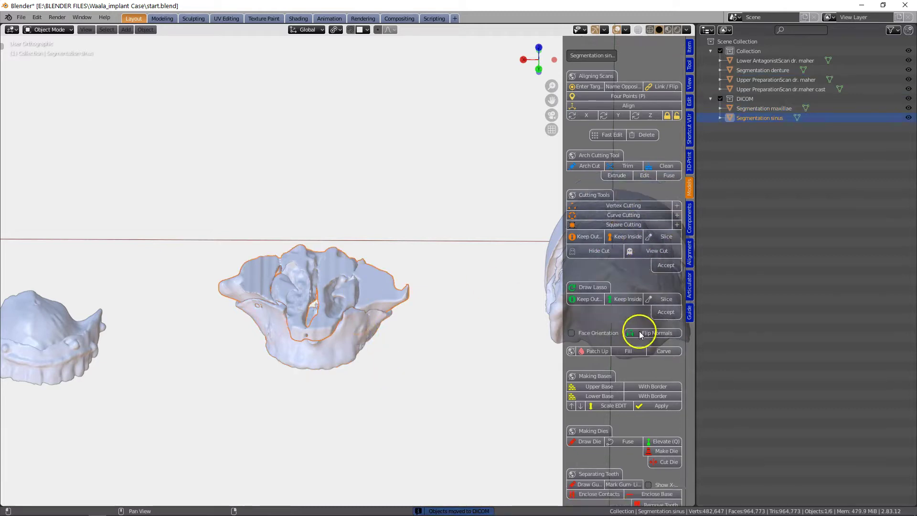
scroll(630, 360, up, 19)
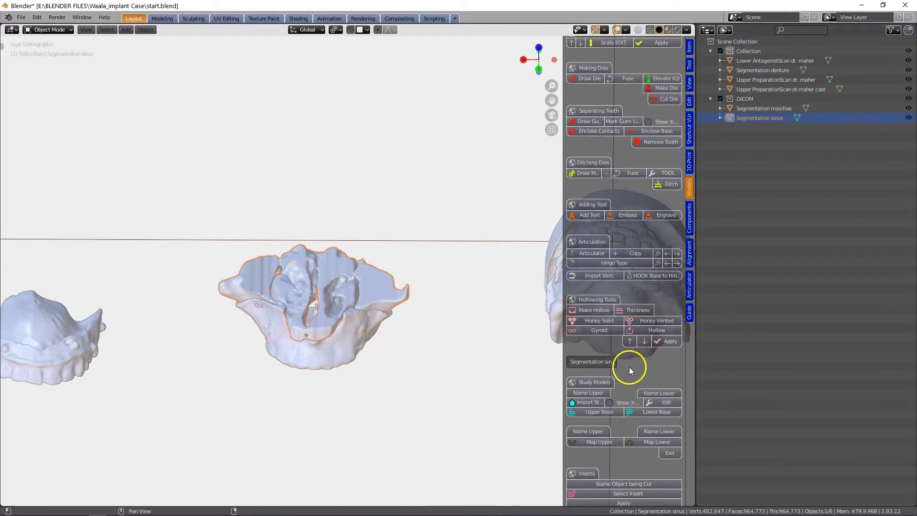
scroll(629, 356, up, 2)
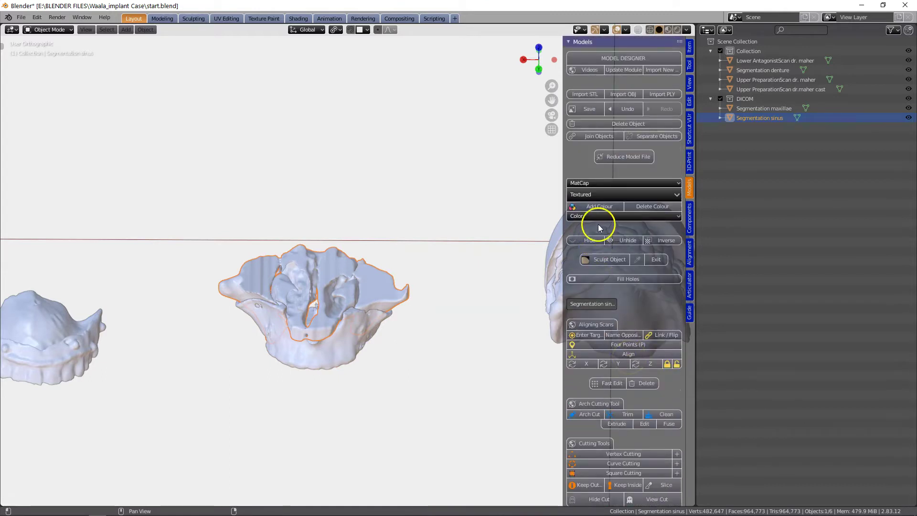
click(596, 206)
click(664, 207)
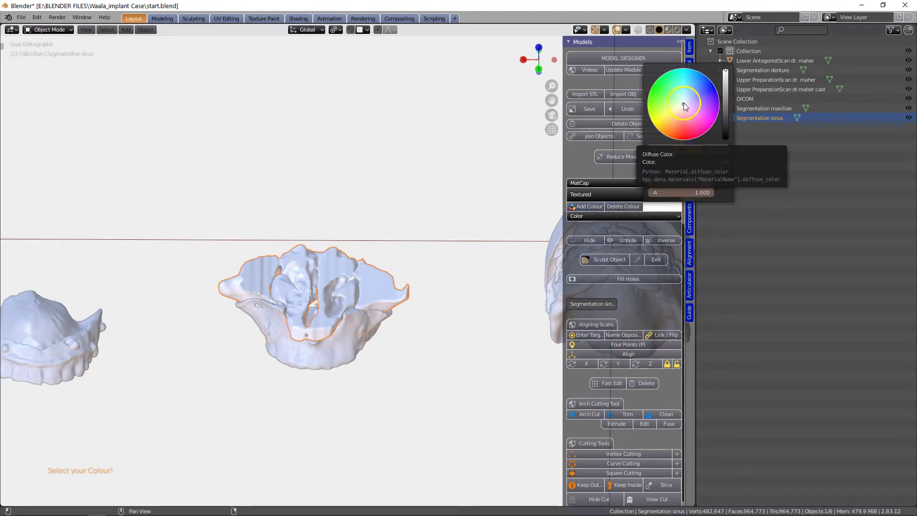
drag(685, 106, 686, 114)
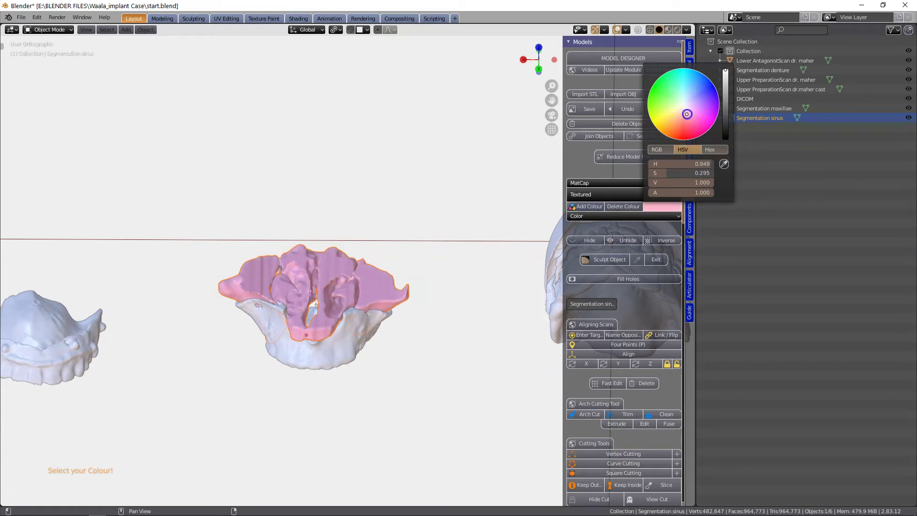
Add a colour to the maxillae segmentation and set it to pale yellow.
click(349, 334)
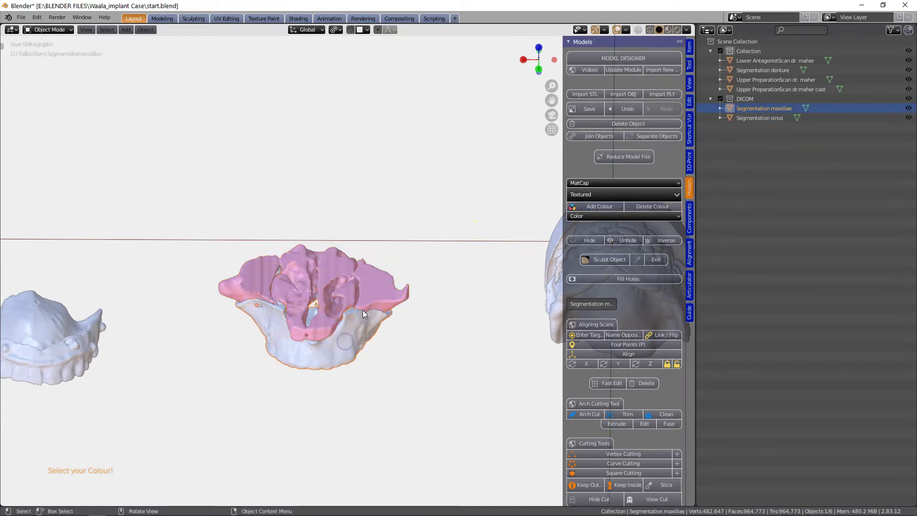
click(601, 207)
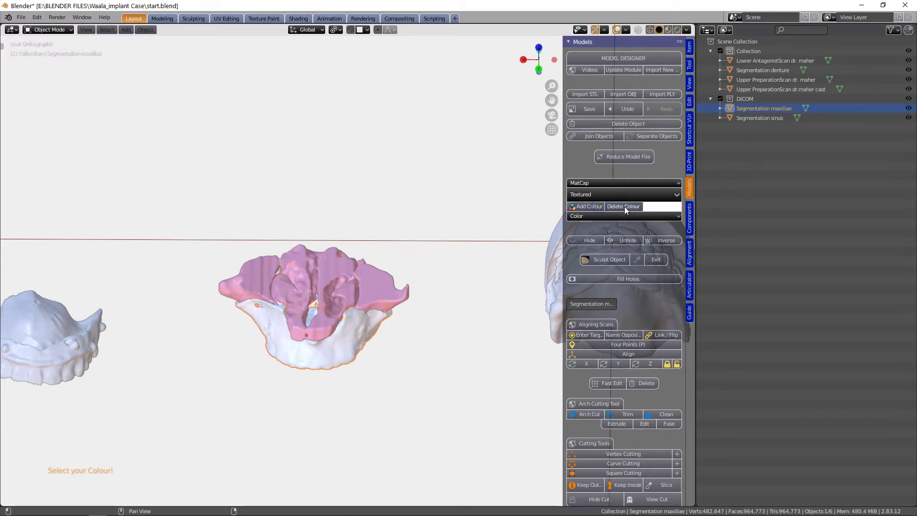
click(662, 206)
click(680, 104)
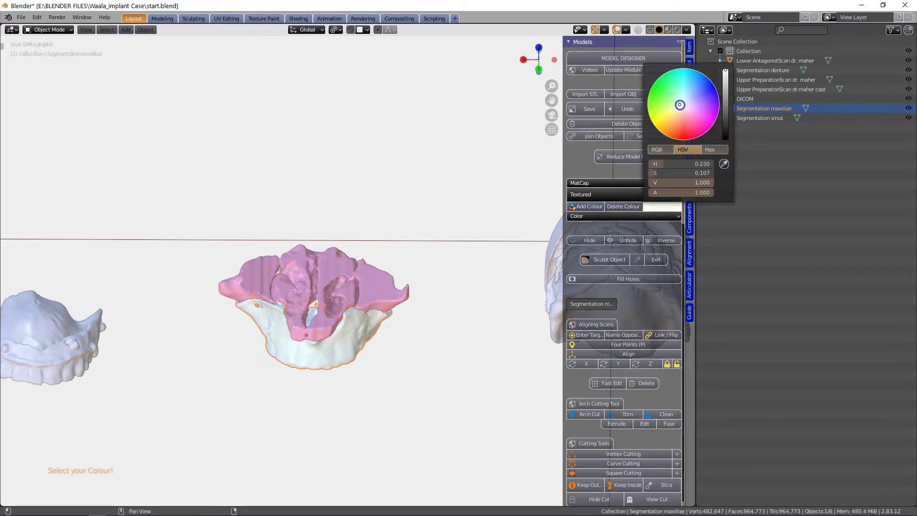
drag(678, 107, 678, 109)
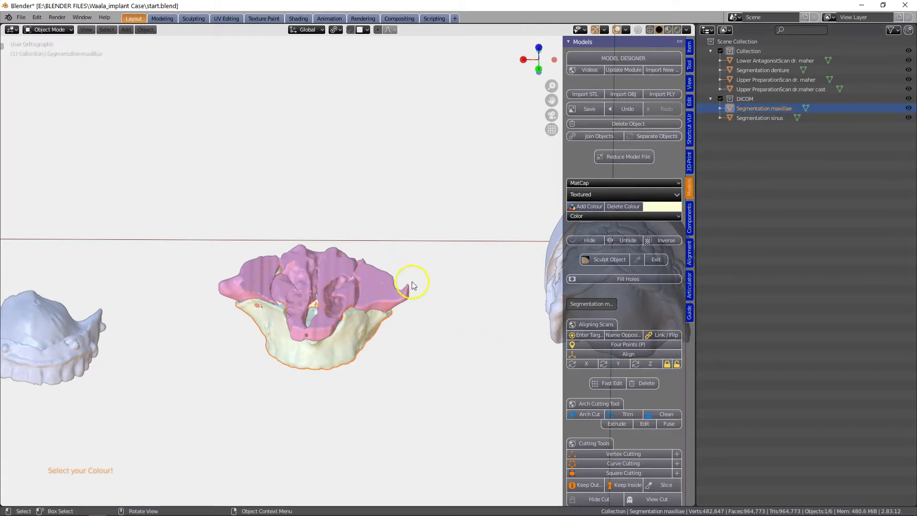
Rename the maxillae segmentation to 'Maxillae' in the Outliner, correcting the Sinus_Cavity slip.
double_click(772, 108)
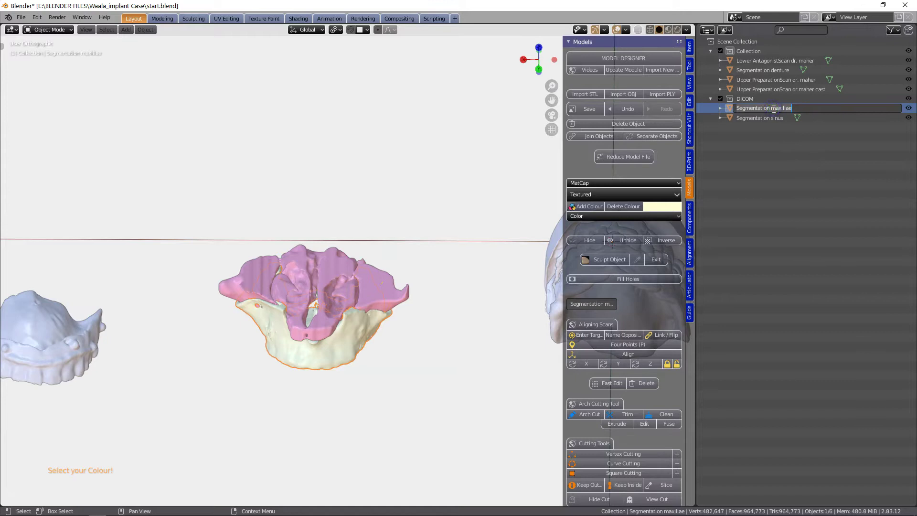
text(Sinus_Cavi)
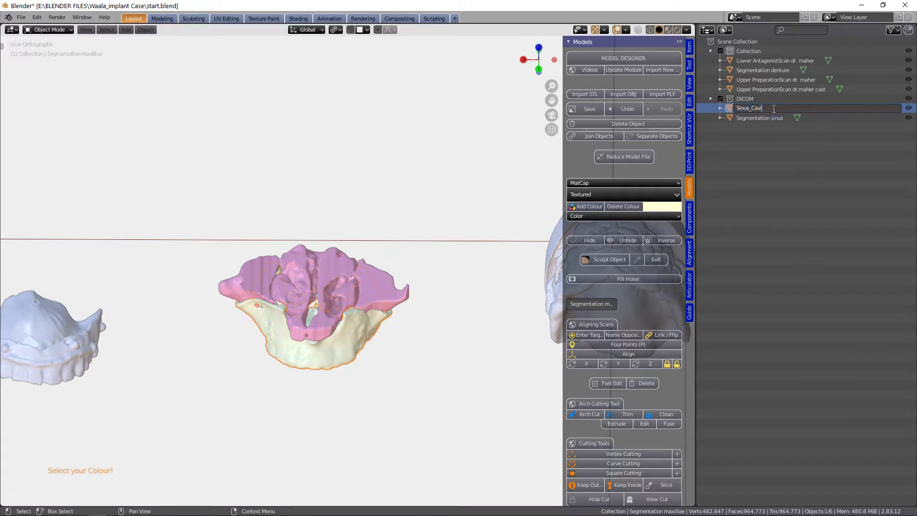
click(762, 117)
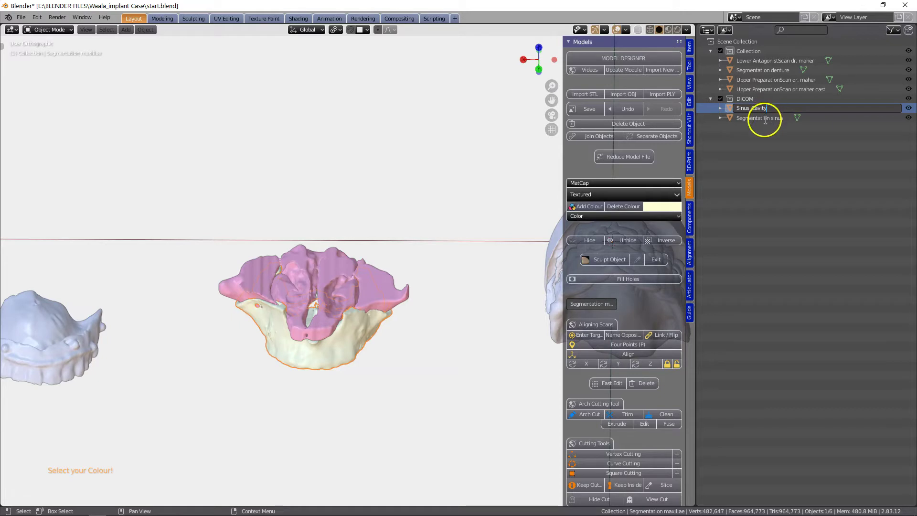
click(765, 121)
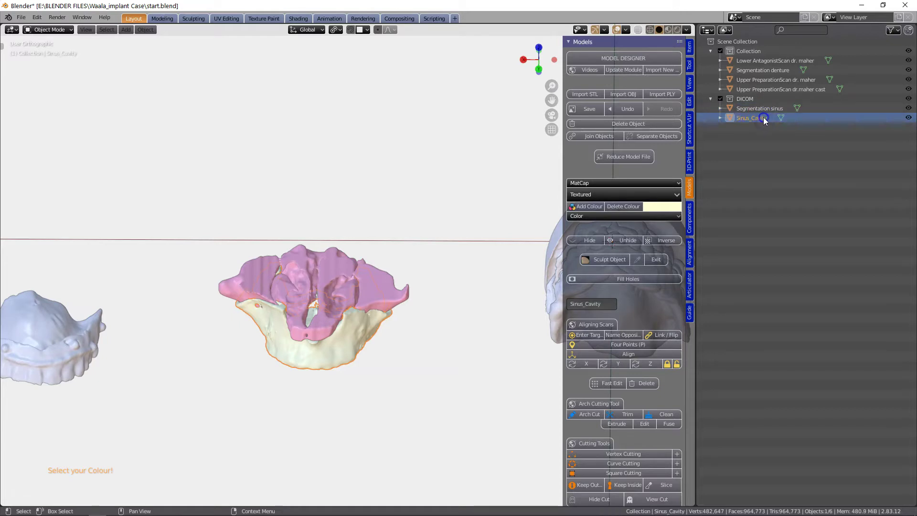
double_click(763, 118)
text(Max)
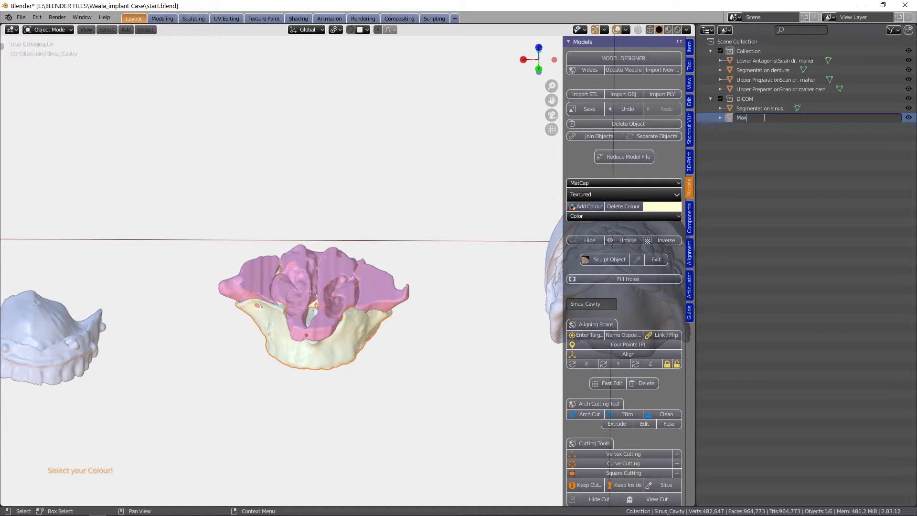
text(illae)
click(365, 343)
Widen the 3D viewport and inspect how the upper and lower scans meet.
scroll(366, 344, down, 3)
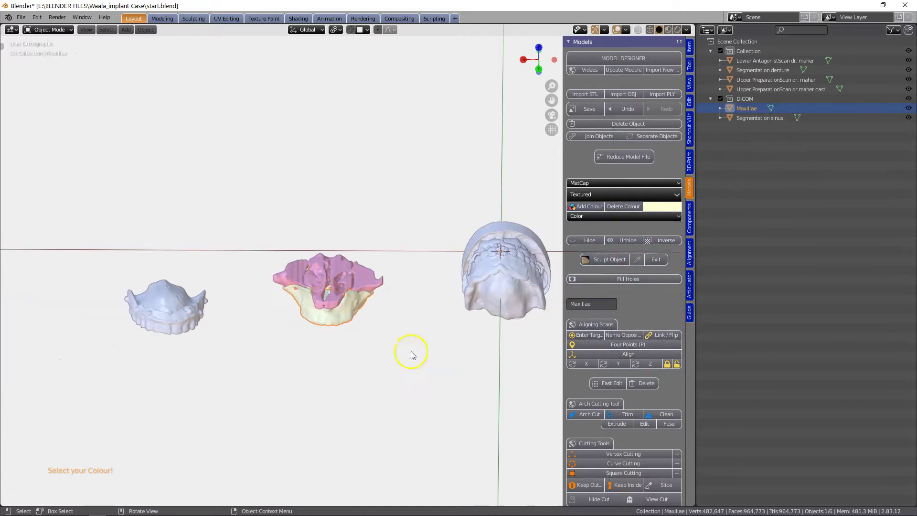
drag(695, 280, 760, 277)
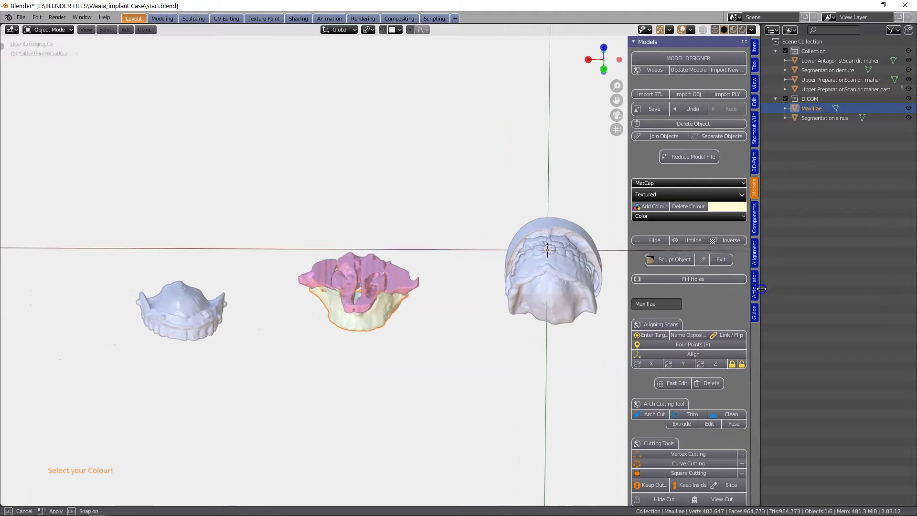
middle_drag(503, 348, 389, 350)
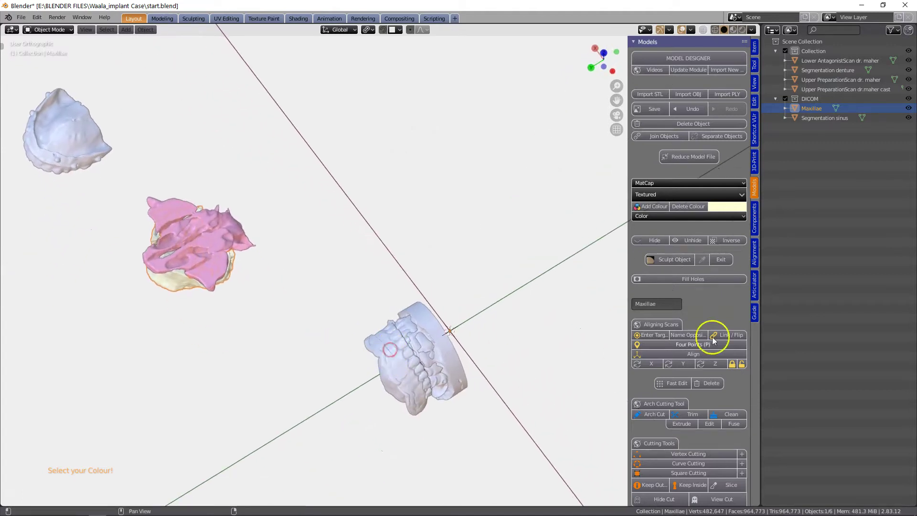
middle_drag(413, 380, 540, 356)
click(281, 340)
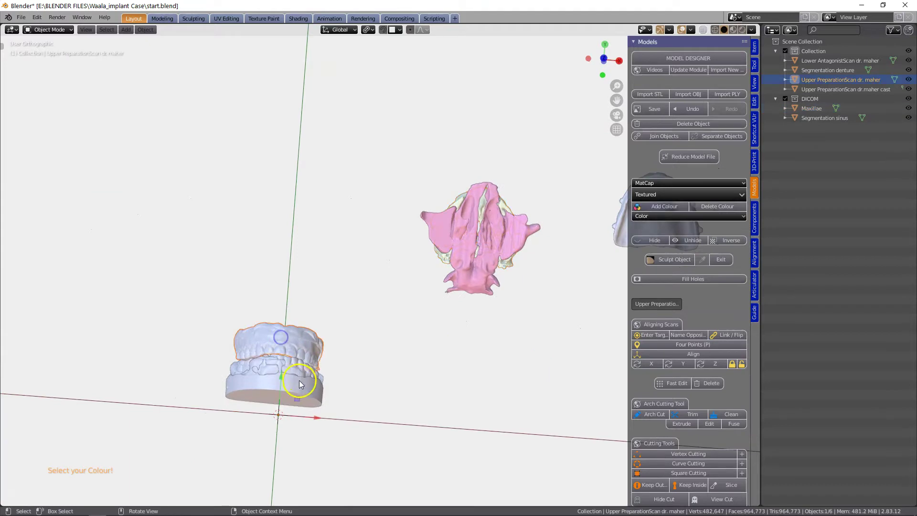
scroll(287, 367, up, 3)
shift+middle_drag(295, 394, 508, 267)
scroll(477, 310, up, 4)
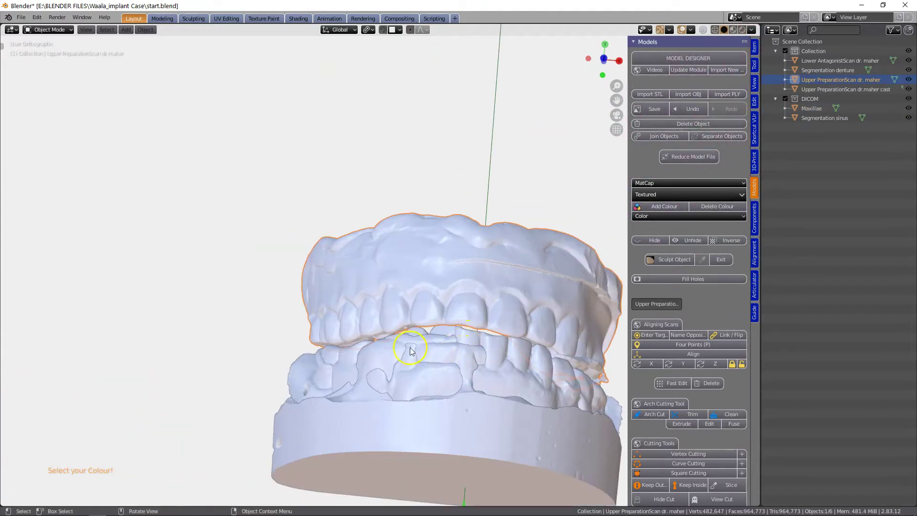
click(468, 338)
middle_drag(471, 338, 481, 355)
scroll(498, 272, down, 2)
mouse_move(497, 272)
middle_down()
mouse_move(477, 323)
mouse_move(485, 281)
middle_up()
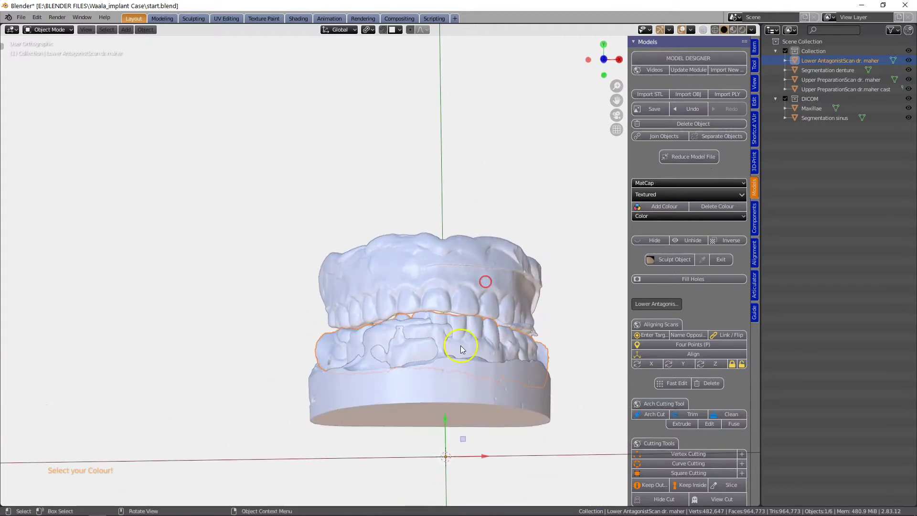
Select the upper cast and drag it down away from the other scans.
click(440, 389)
middle_drag(446, 385, 457, 378)
drag(447, 419, 454, 481)
scroll(454, 475, down, 3)
middle_drag(467, 438, 460, 445)
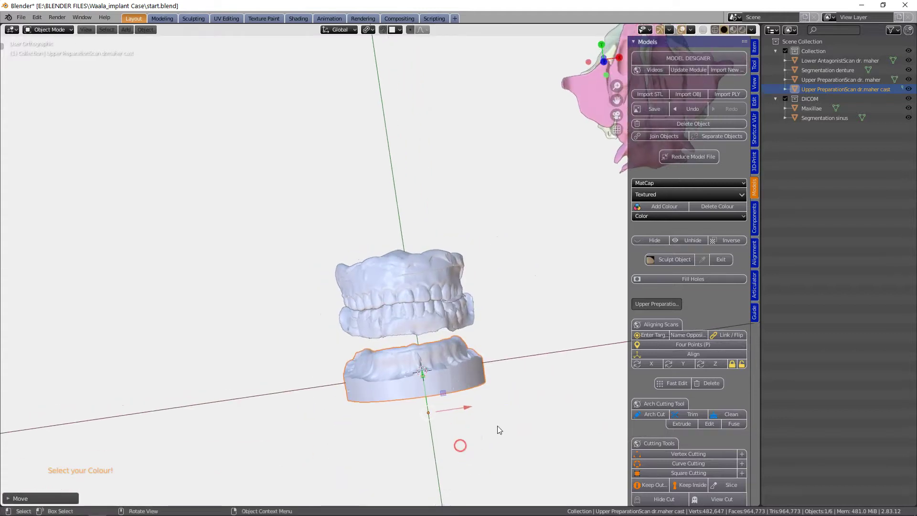
Flip the upper cast with R and reposition it with G.
key(r)
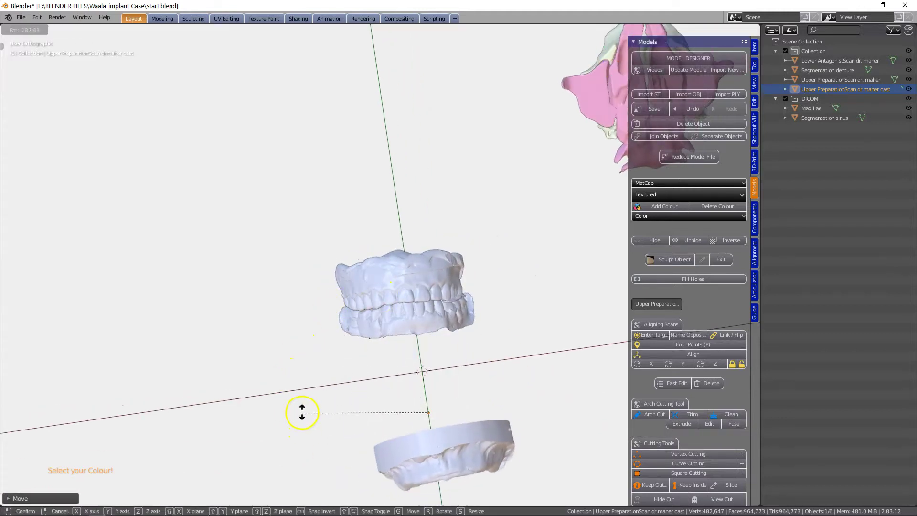
click(301, 408)
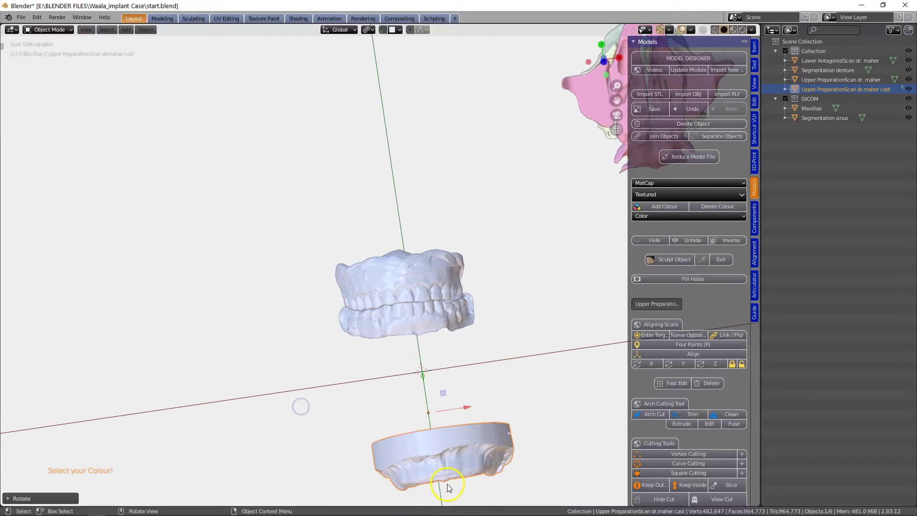
key(g)
click(395, 248)
middle_drag(410, 287, 422, 304)
Hide the lower antagonist scan.
click(415, 340)
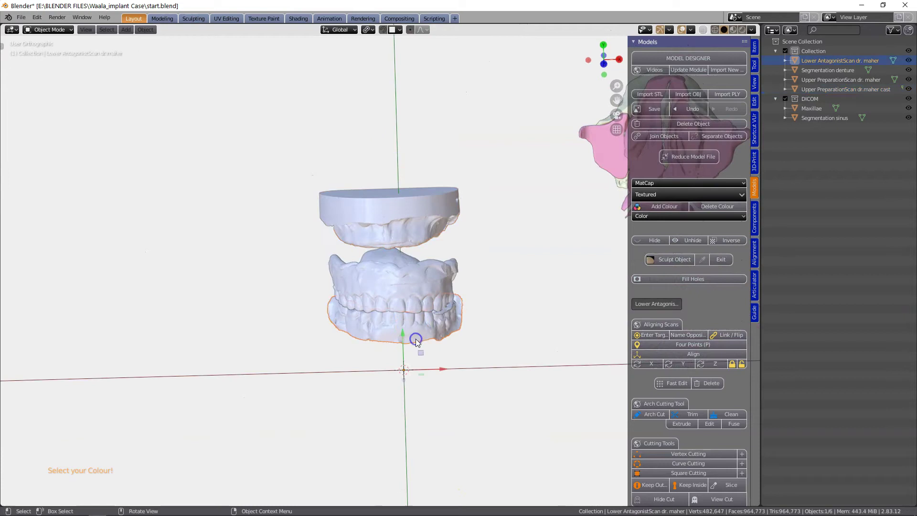
key(h)
scroll(412, 310, up, 3)
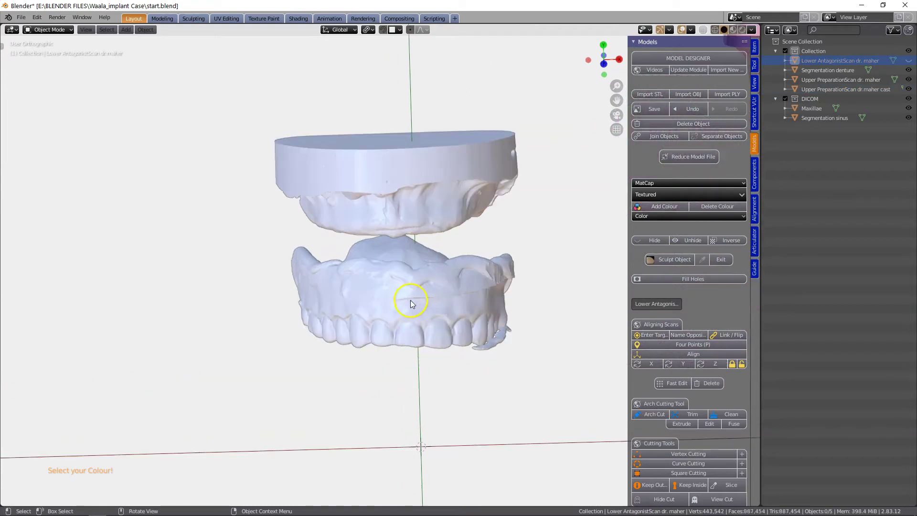
middle_drag(411, 299, 411, 322)
Lift the upper cast along Z and shift it along X above the preparation scan.
click(403, 207)
middle_drag(404, 209, 419, 306)
drag(380, 135, 385, 106)
drag(417, 79, 429, 79)
middle_drag(441, 246, 448, 148)
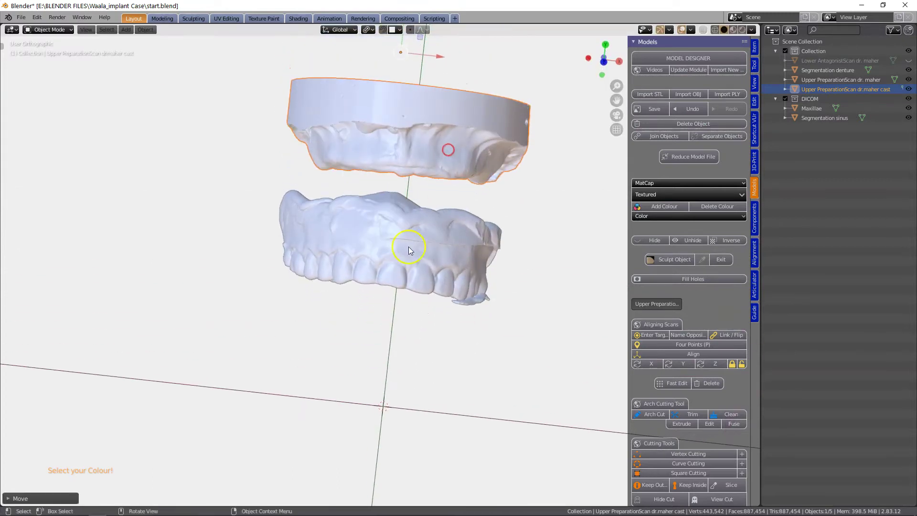
Check the cast faces the upper preparation scan from several angles, then reselect the cast.
click(406, 262)
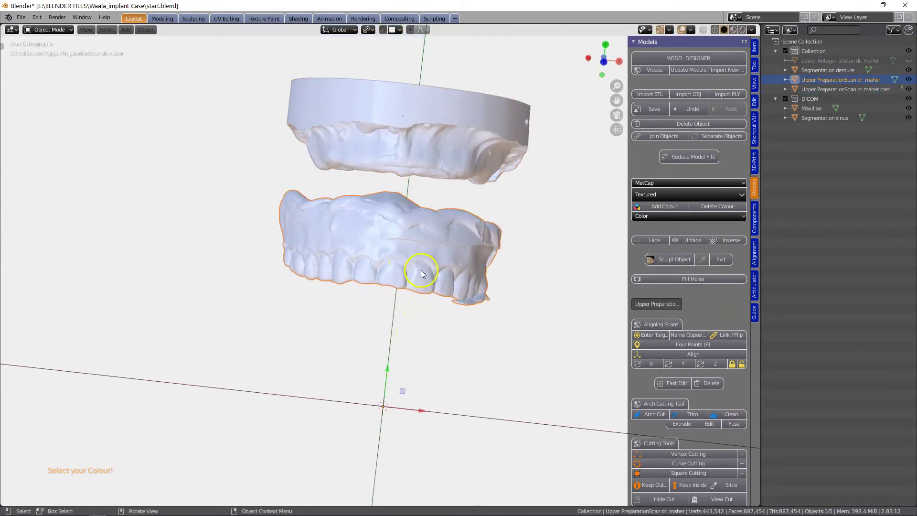
shift+middle_drag(422, 275, 401, 334)
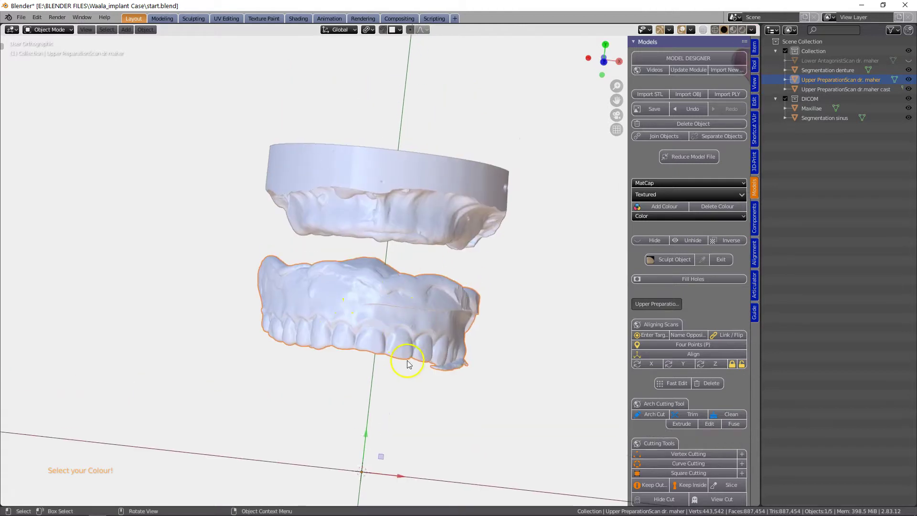
middle_drag(381, 244, 362, 282)
middle_drag(364, 282, 370, 248)
click(382, 213)
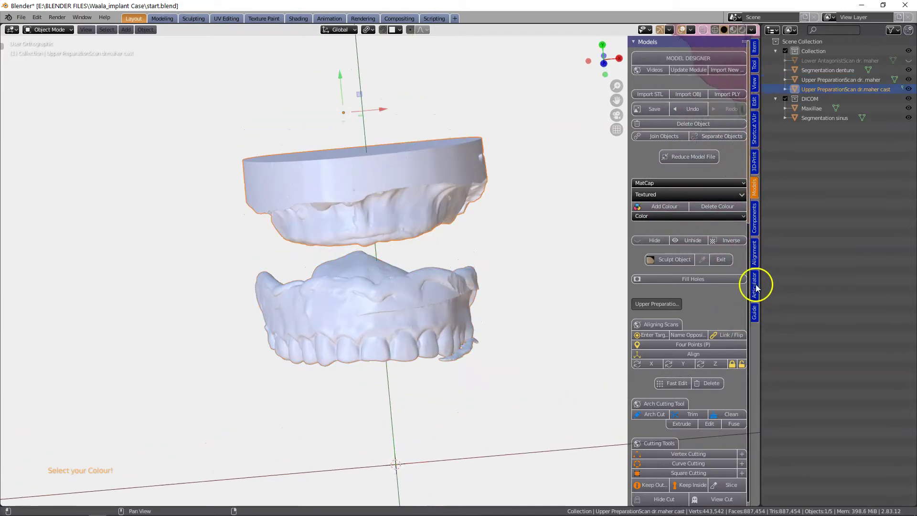
In the Alignment panel, name the upper cast Moving and the preparation scan Destination.
click(754, 252)
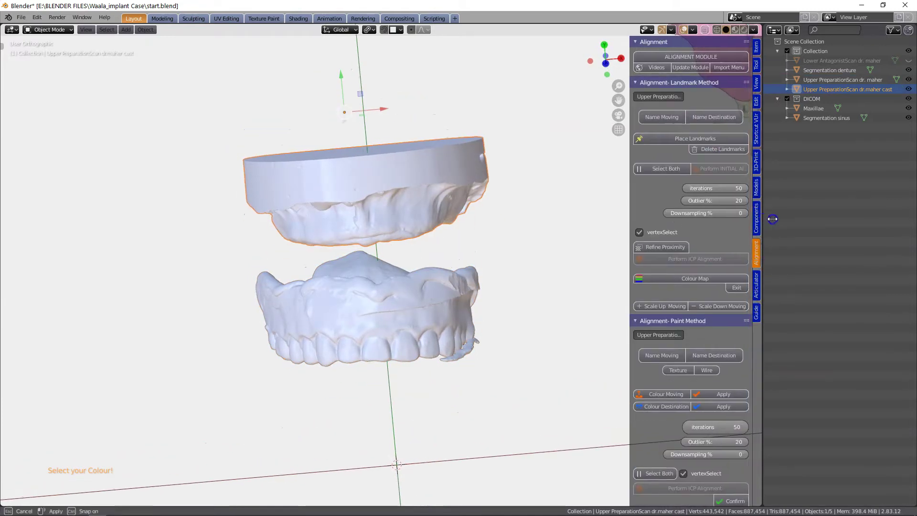
drag(760, 219, 800, 218)
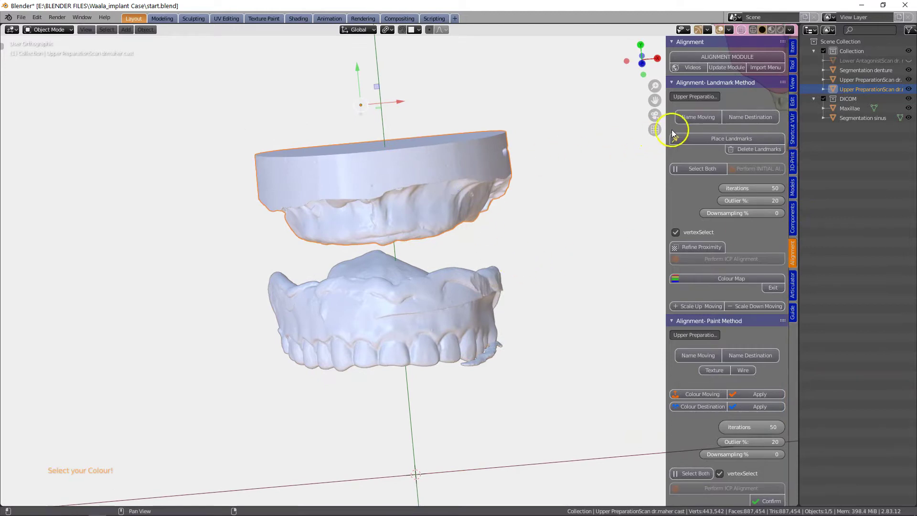
click(693, 117)
click(457, 302)
click(750, 117)
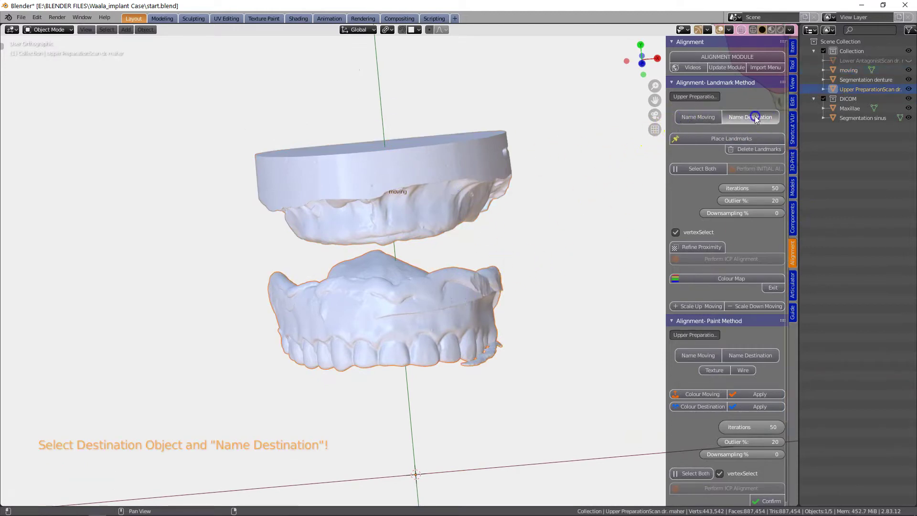
middle_drag(454, 307, 462, 285)
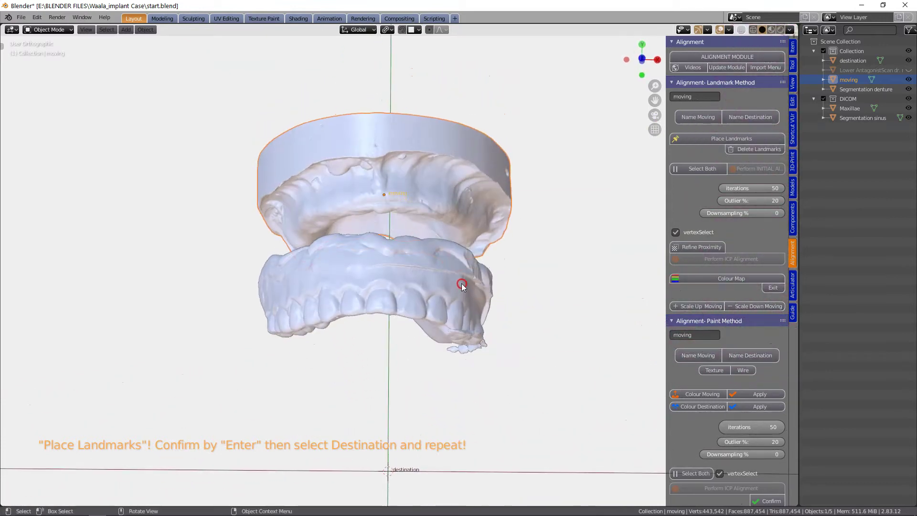
Place four landmarks on the moving upper cast and confirm them.
click(694, 142)
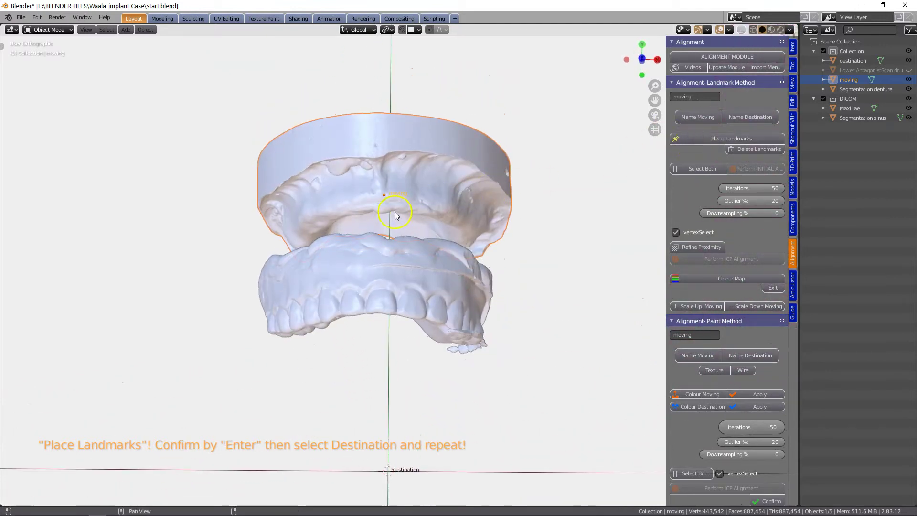
click(381, 217)
middle_drag(365, 268, 329, 232)
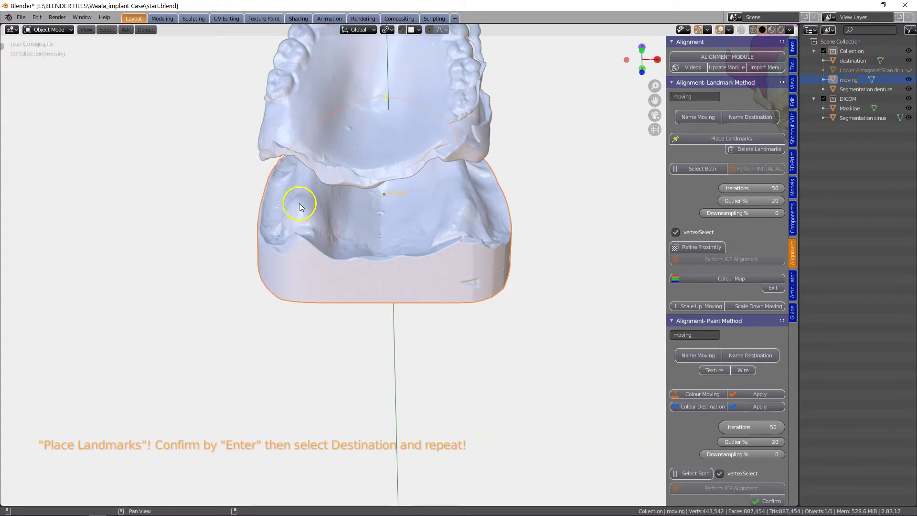
click(465, 200)
middle_drag(484, 213, 412, 256)
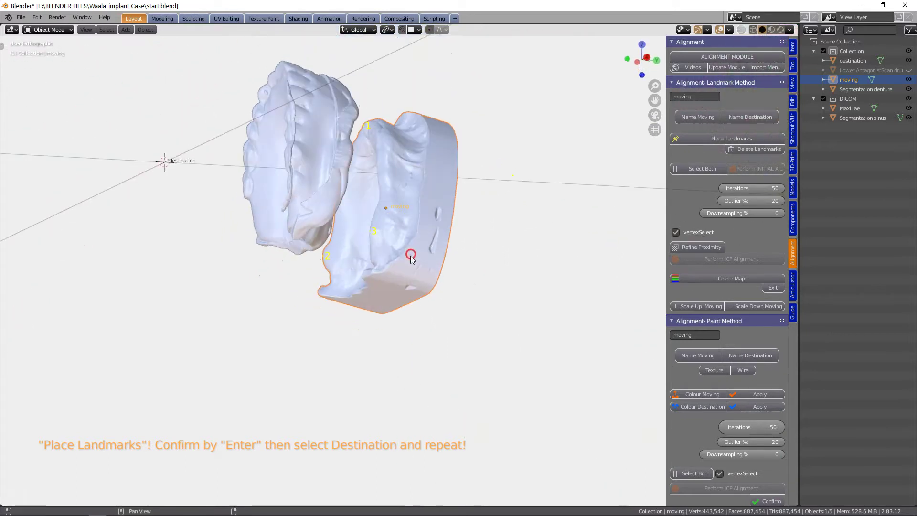
middle_drag(397, 153, 265, 274)
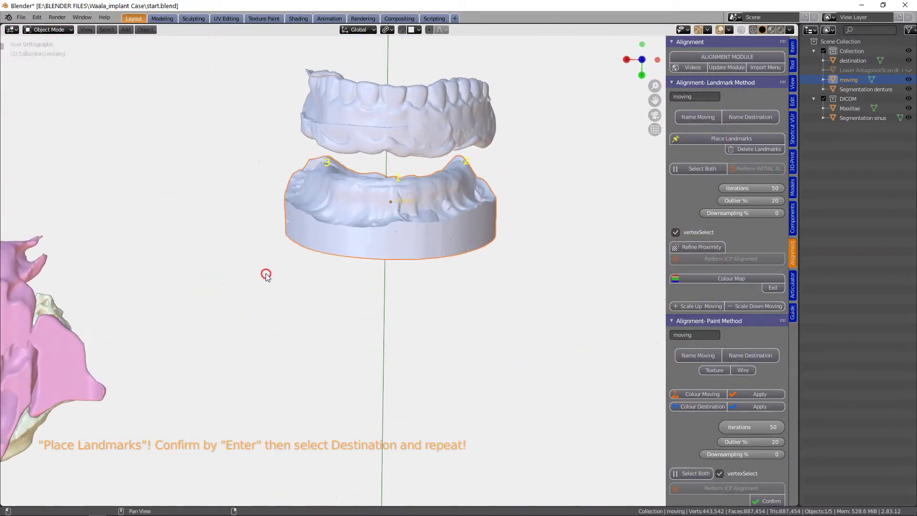
scroll(458, 192, up, 2)
mouse_move(371, 186)
middle_down()
mouse_move(372, 196)
mouse_move(373, 188)
middle_up()
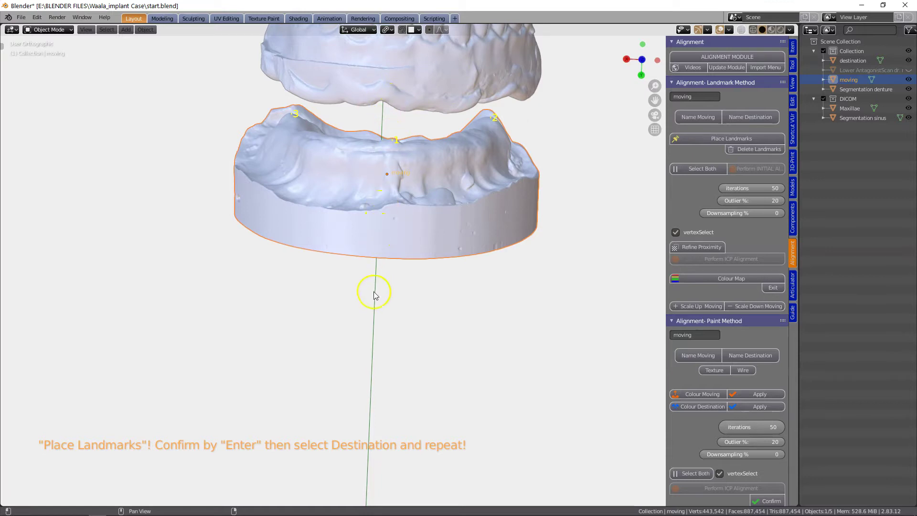
middle_drag(387, 197, 479, 162)
click(390, 187)
key(Return)
Inspect the casts from below and reselect the moving cast.
click(339, 99)
middle_drag(420, 240, 381, 51)
middle_drag(374, 98, 401, 292)
middle_drag(406, 216, 407, 314)
scroll(406, 284, down, 4)
click(401, 300)
Hide the moving cast and select the destination preparation scan.
key(h)
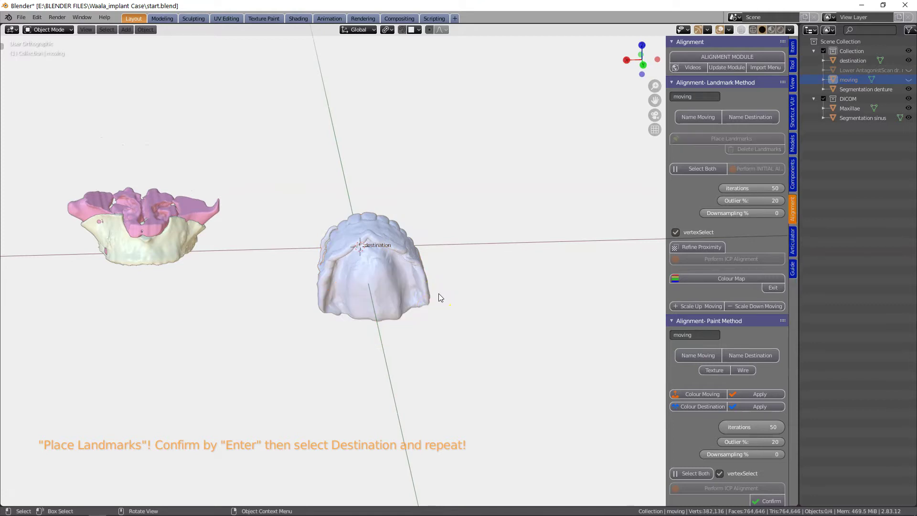
scroll(437, 297, up, 3)
middle_drag(425, 319, 402, 262)
click(373, 274)
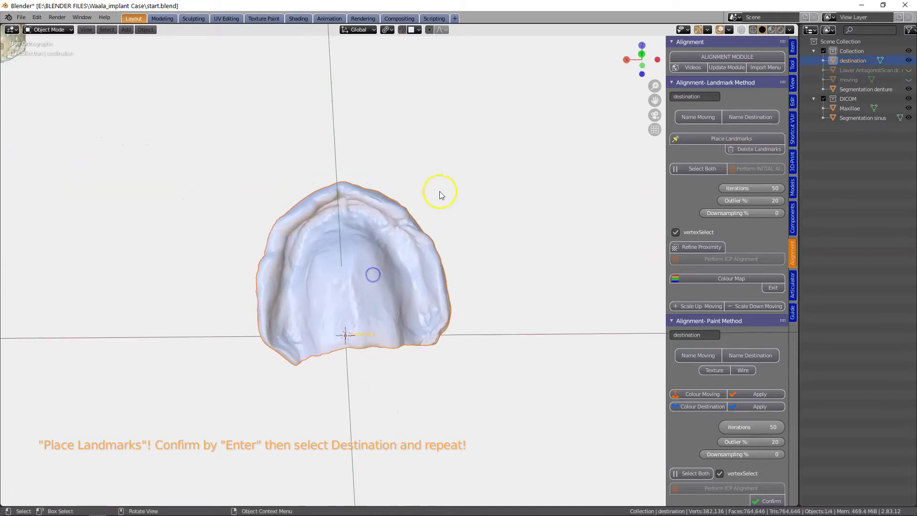
Place four matching landmarks on the destination scan and confirm them.
click(701, 139)
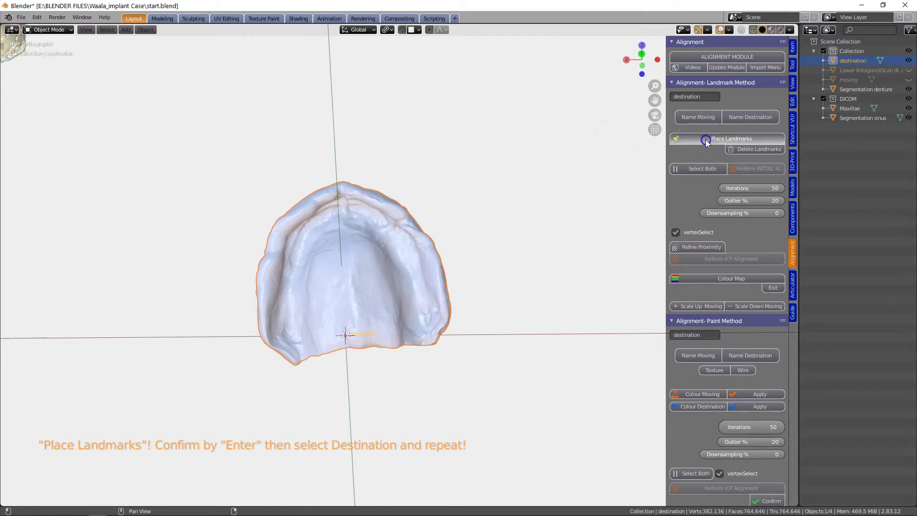
middle_drag(420, 211, 419, 194)
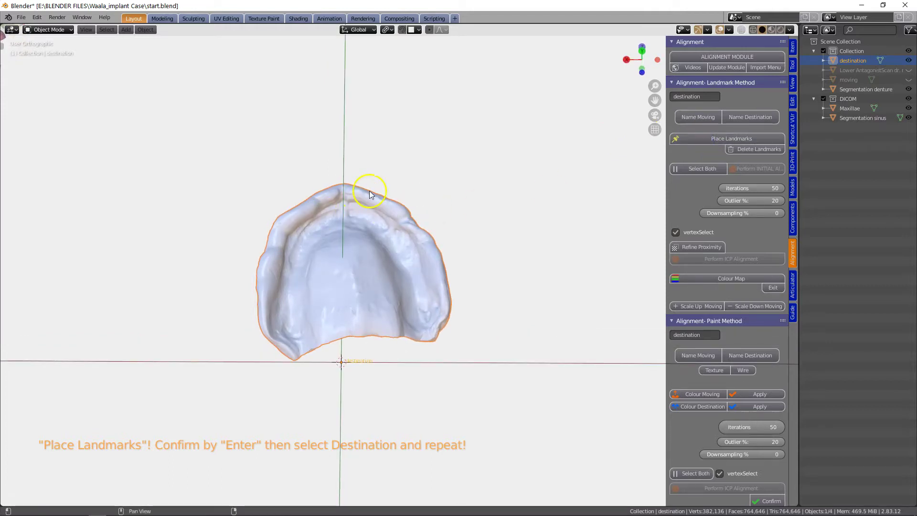
middle_drag(390, 194, 407, 211)
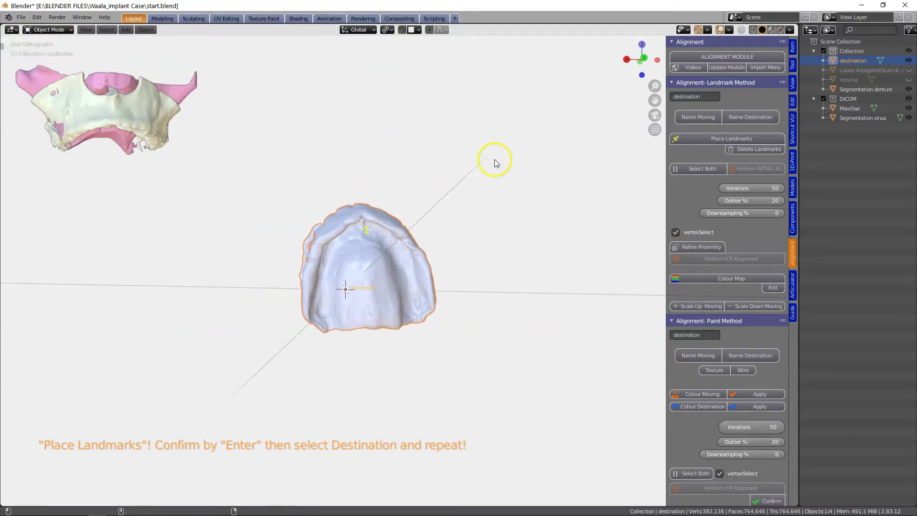
click(320, 313)
middle_drag(384, 237, 383, 195)
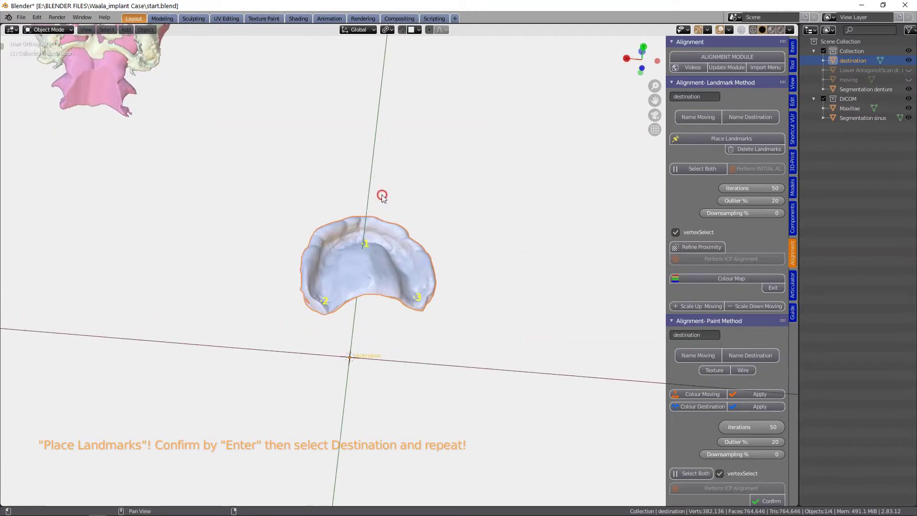
scroll(368, 224, up, 5)
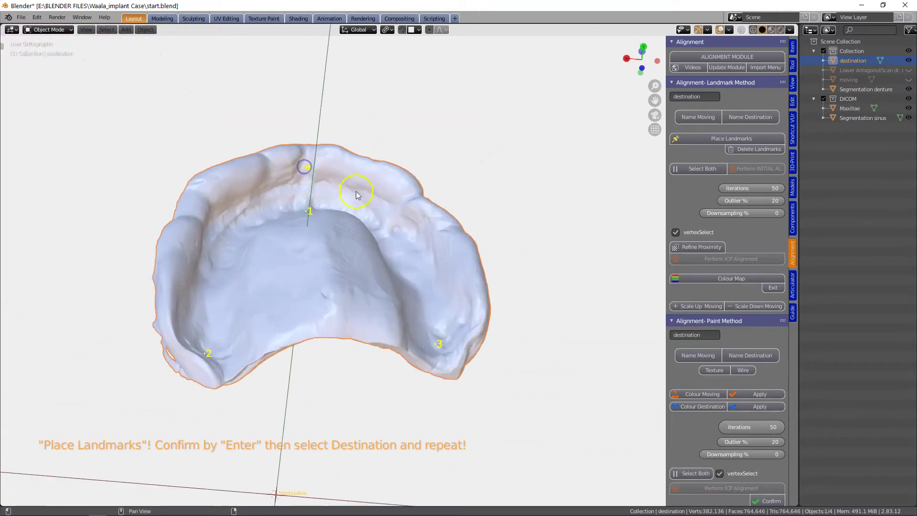
scroll(355, 195, down, 2)
middle_drag(403, 225, 402, 250)
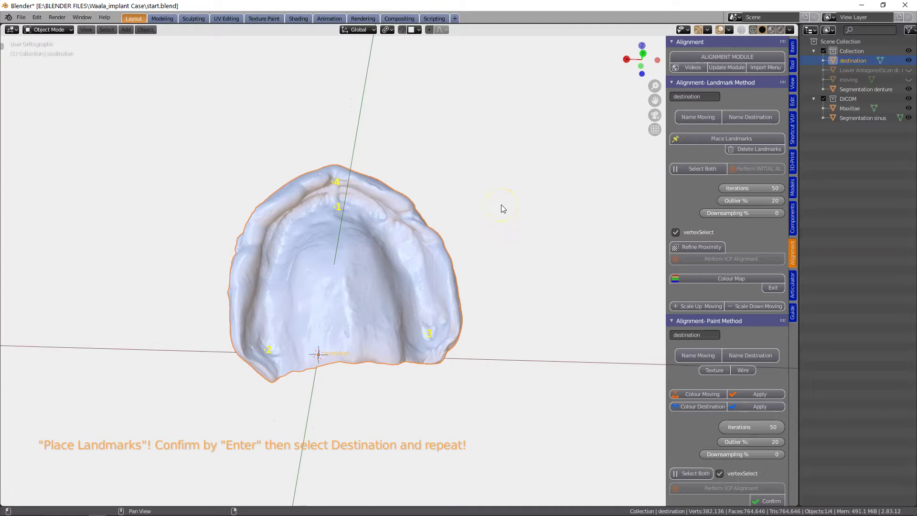
key(Return)
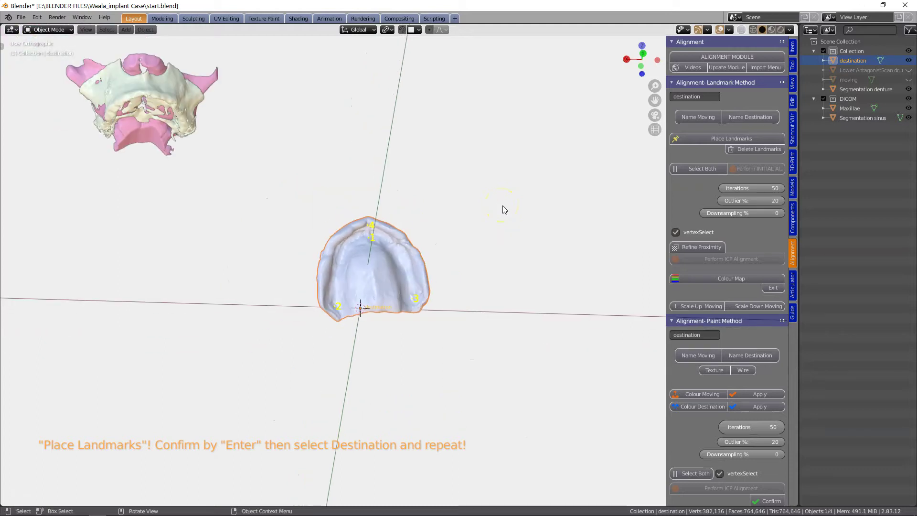
middle_drag(503, 206, 499, 291)
middle_drag(476, 214, 479, 260)
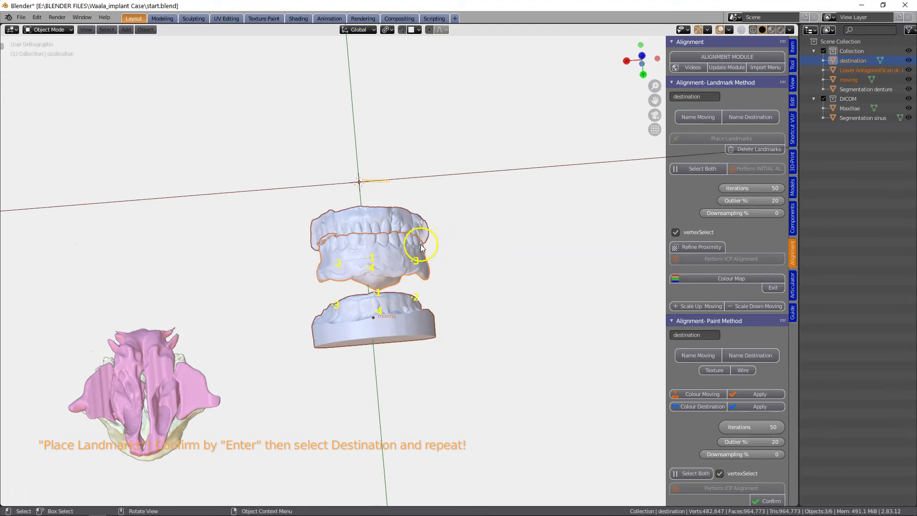
Run the initial landmark-based alignment of the moving cast onto the destination.
middle_drag(552, 205, 538, 221)
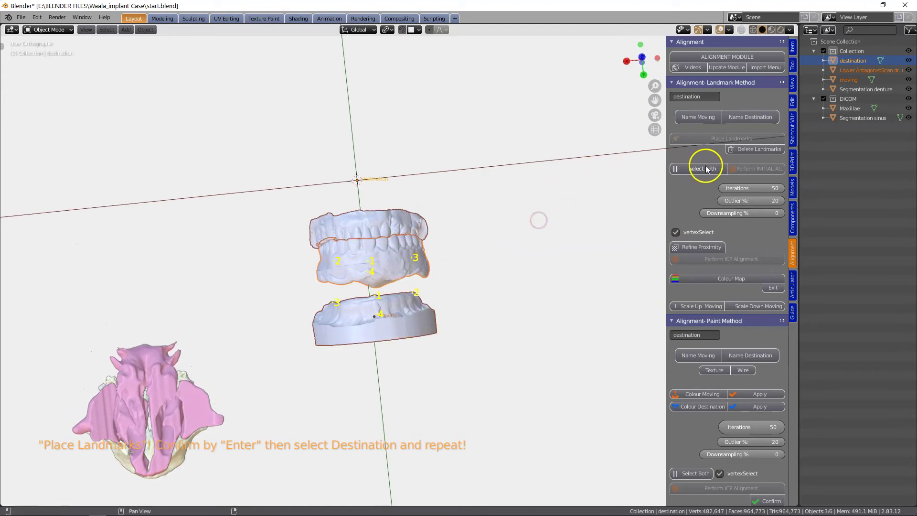
click(702, 168)
click(743, 168)
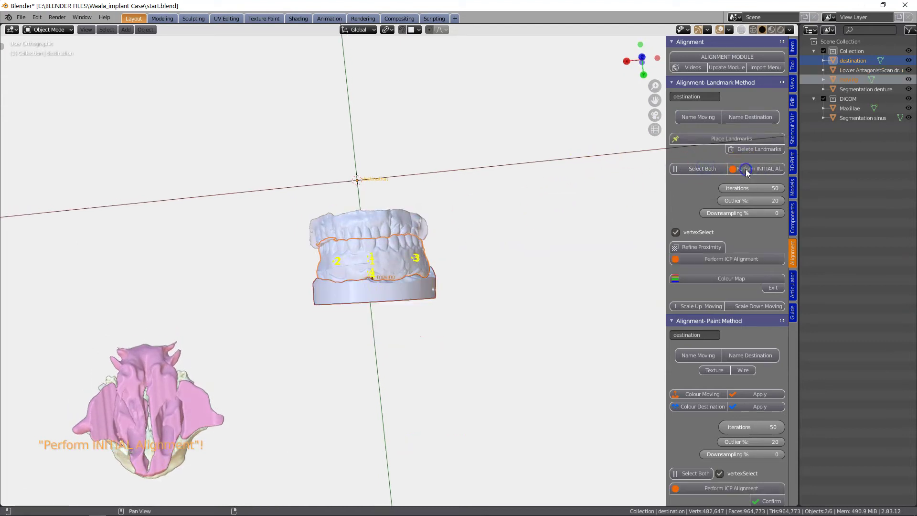
scroll(416, 286, up, 4)
middle_drag(416, 286, 416, 277)
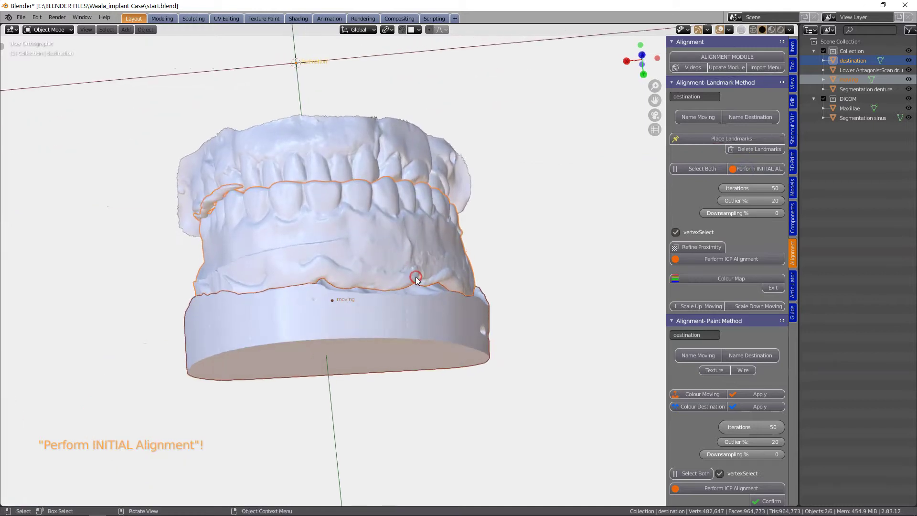
Enable Refine Proximity and perform ICP alignment, then inspect the fit from another side.
click(720, 259)
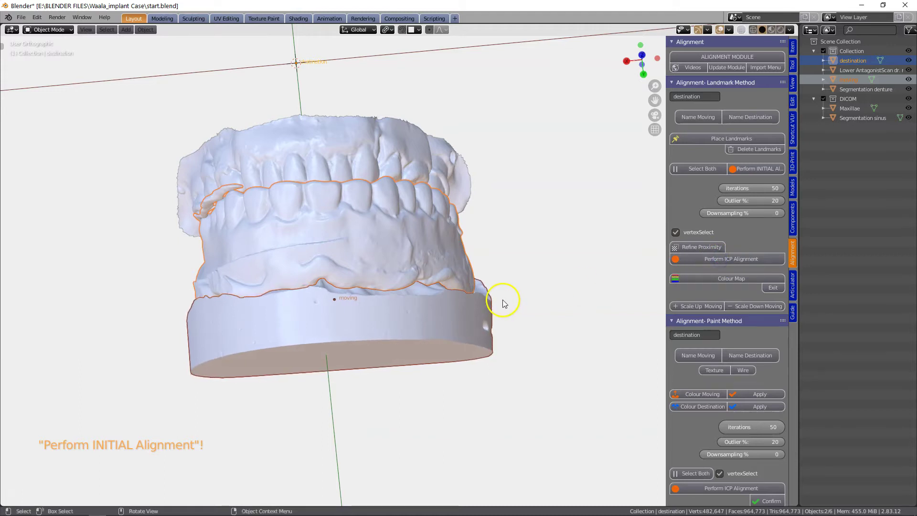
shift+middle_drag(501, 301, 538, 279)
click(698, 246)
click(712, 257)
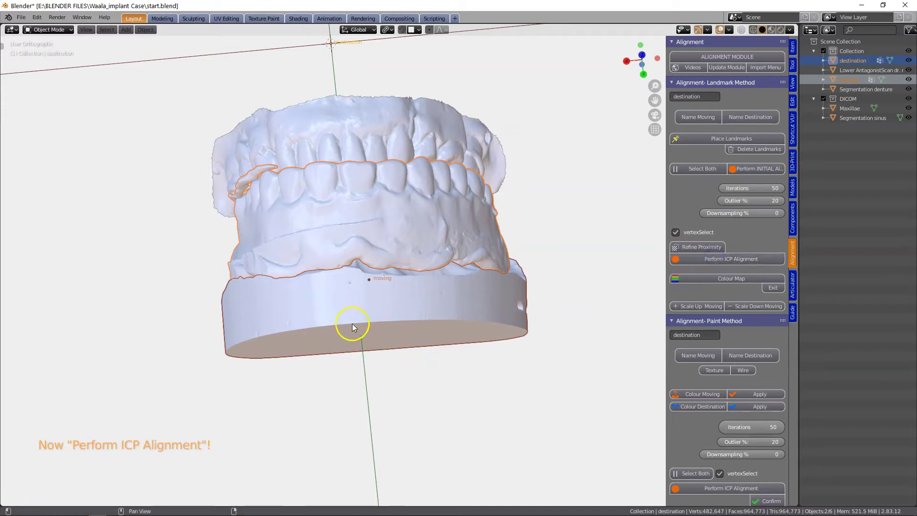
middle_drag(348, 319, 332, 264)
drag(379, 123, 398, 367)
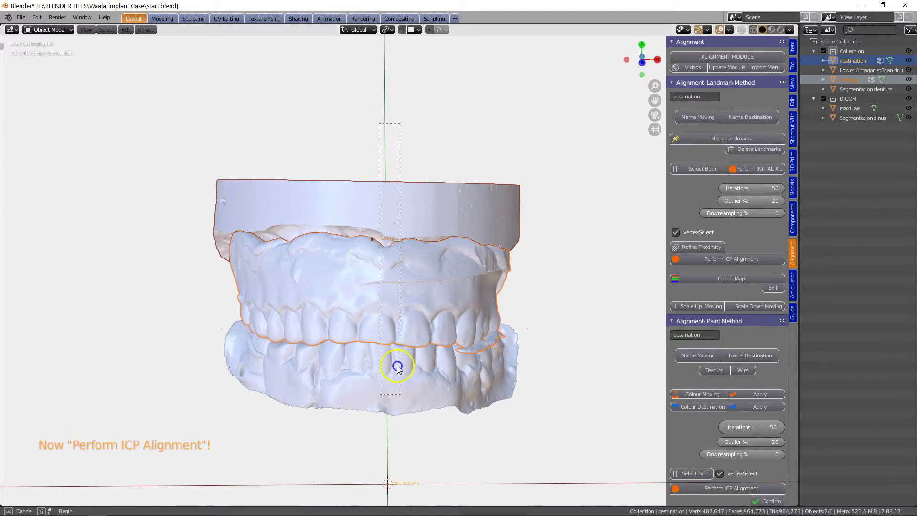
drag(388, 439, 386, 440)
middle_drag(364, 334, 431, 343)
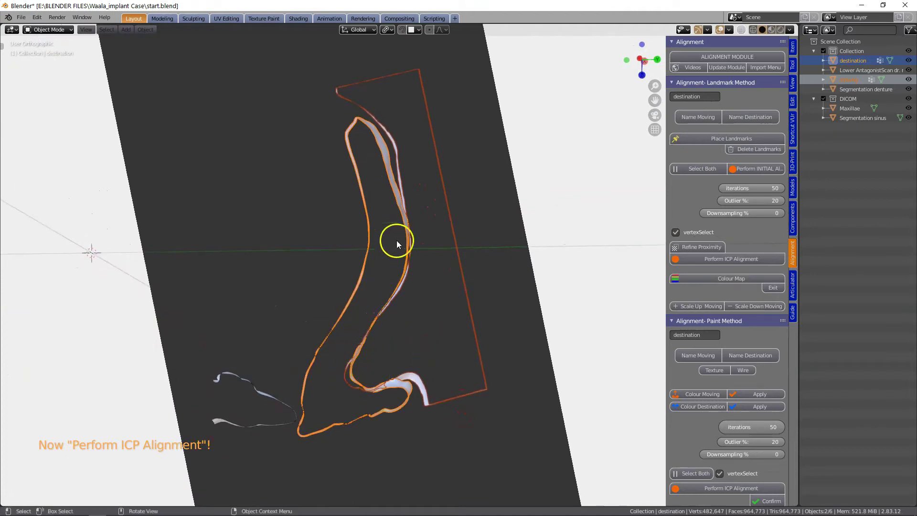
scroll(402, 194, down, 4)
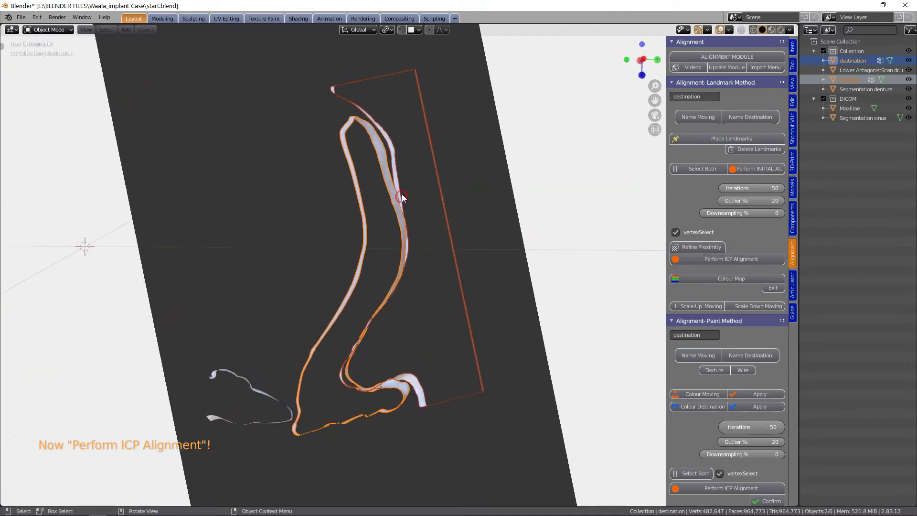
key(alt+b)
middle_drag(418, 229, 389, 137)
middle_drag(499, 343, 339, 406)
middle_drag(342, 335, 374, 316)
scroll(366, 306, up, 4)
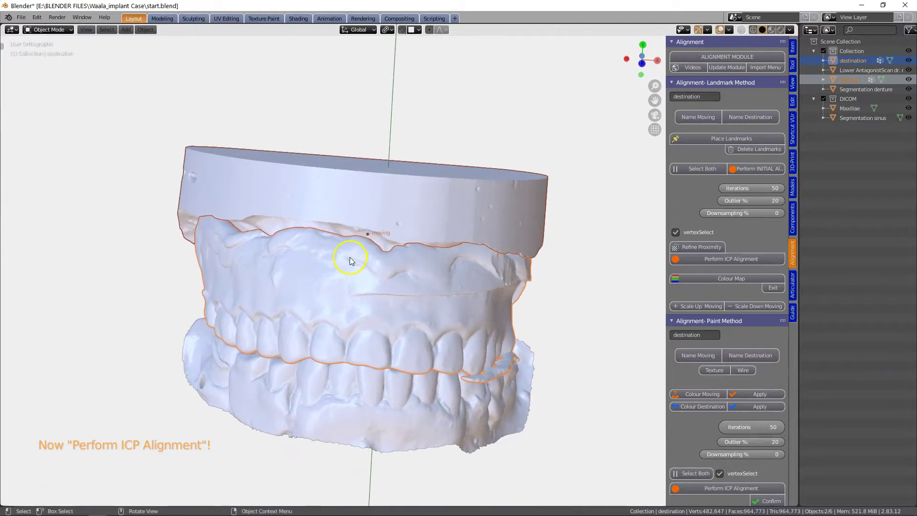
middle_drag(350, 261, 343, 264)
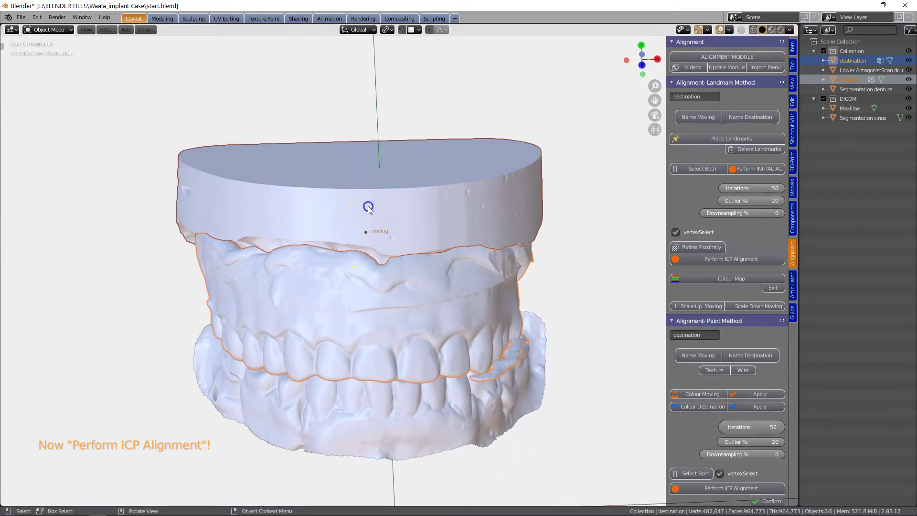
click(409, 260)
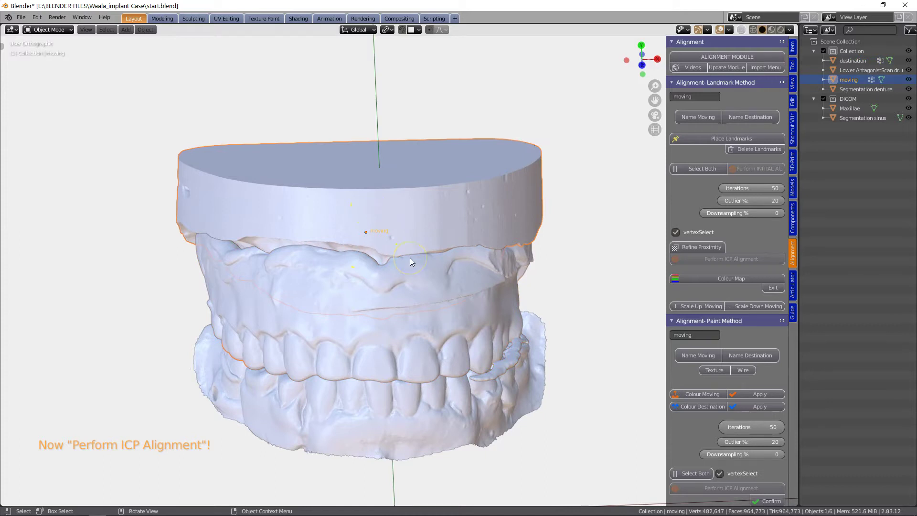
Toggle the moving cast's visibility with H and Alt+H while checking the denture.
key(h)
middle_drag(410, 259, 416, 277)
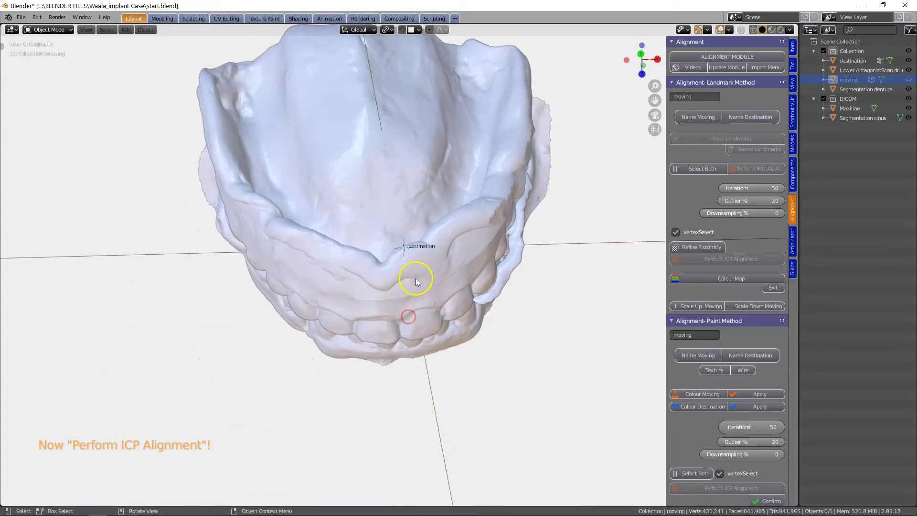
click(415, 277)
middle_drag(439, 236, 404, 293)
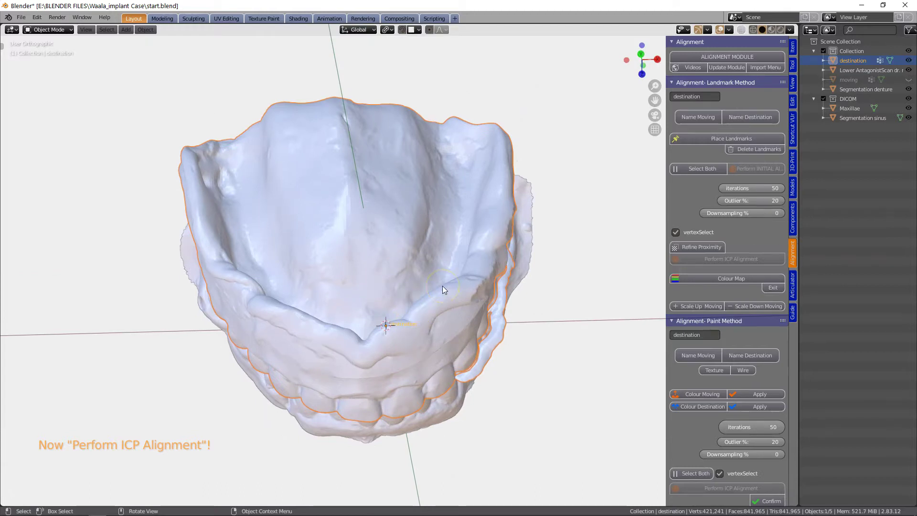
key(alt+h)
middle_drag(400, 322, 397, 286)
click(398, 286)
key(h)
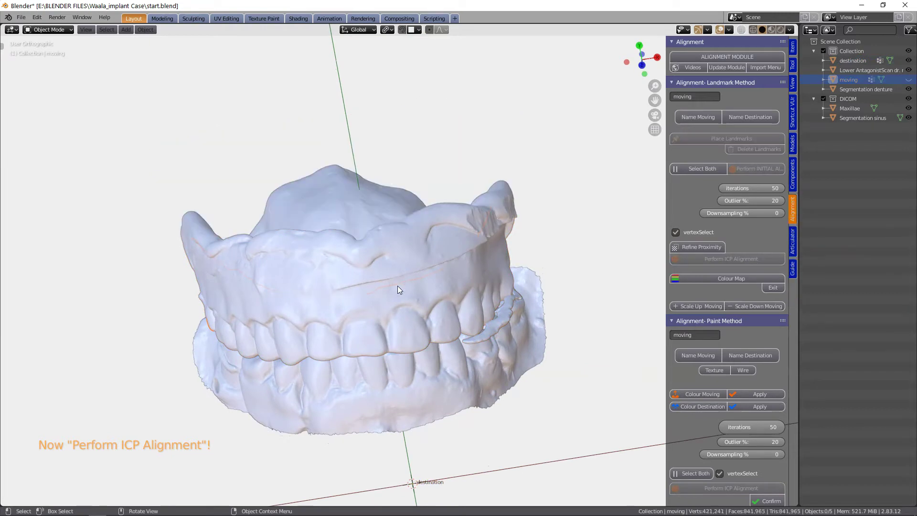
key(alt+h)
Hide the destination denture and lower antagonist scan, leaving the moving cast selected.
click(423, 310)
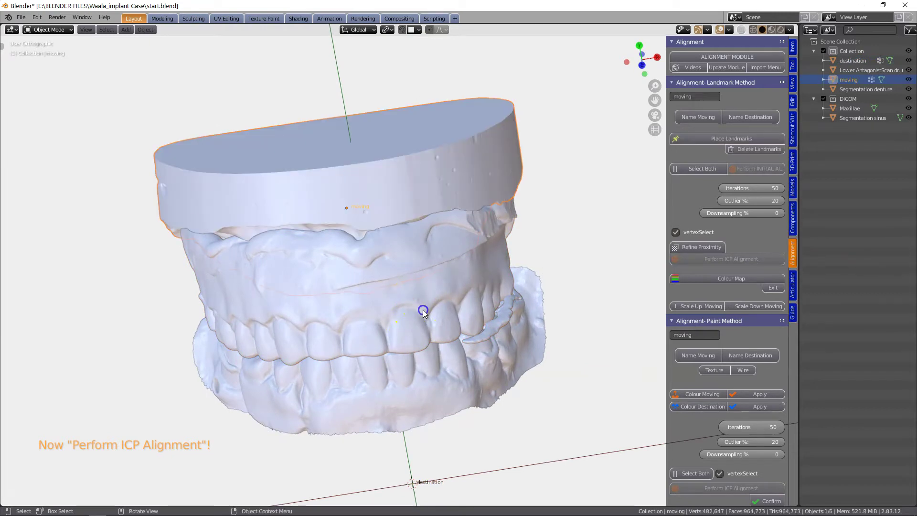
key(h)
click(417, 367)
key(h)
click(403, 260)
middle_drag(403, 260, 216, 258)
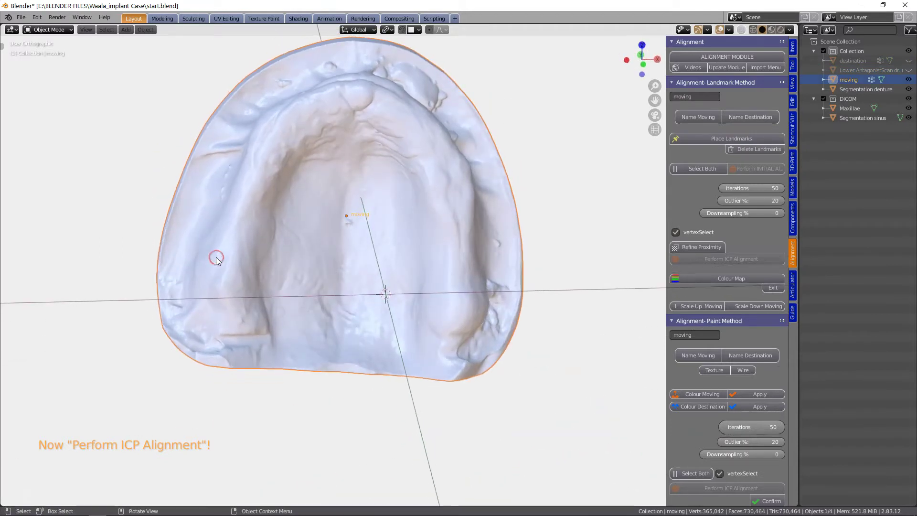
scroll(299, 245, down, 2)
Enter Edit Mode, clear the selection, and circle-select the central palate vertices.
key(Tab)
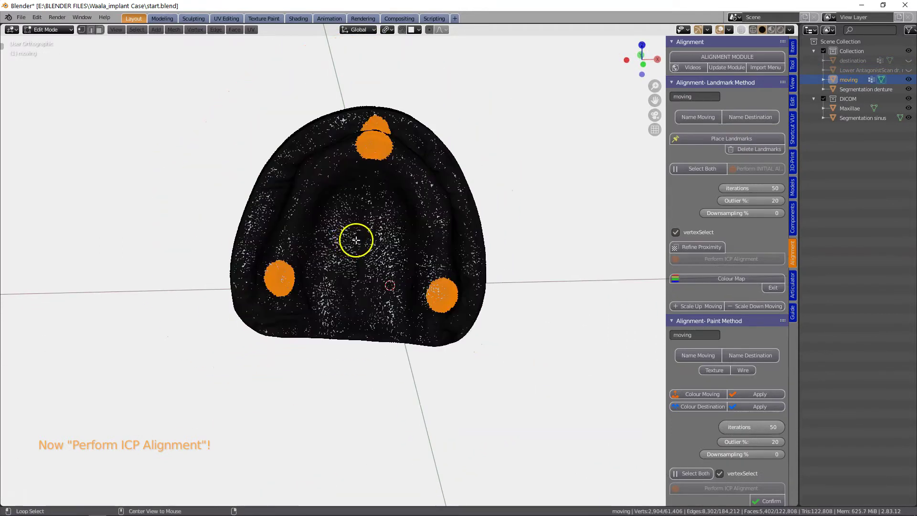
key(alt+a)
key(c)
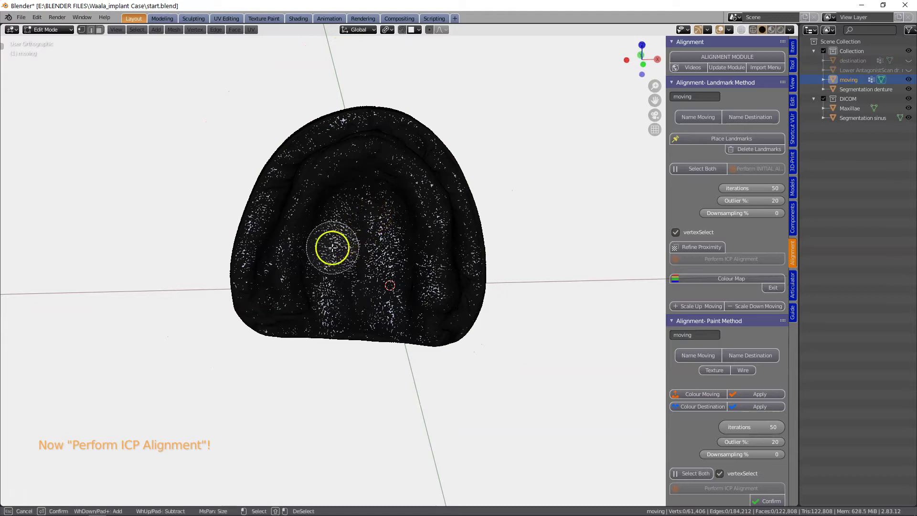
mouse_move(293, 276)
mouse_down()
mouse_move(317, 195)
mouse_move(341, 169)
mouse_move(377, 164)
mouse_move(405, 200)
mouse_move(393, 171)
mouse_up()
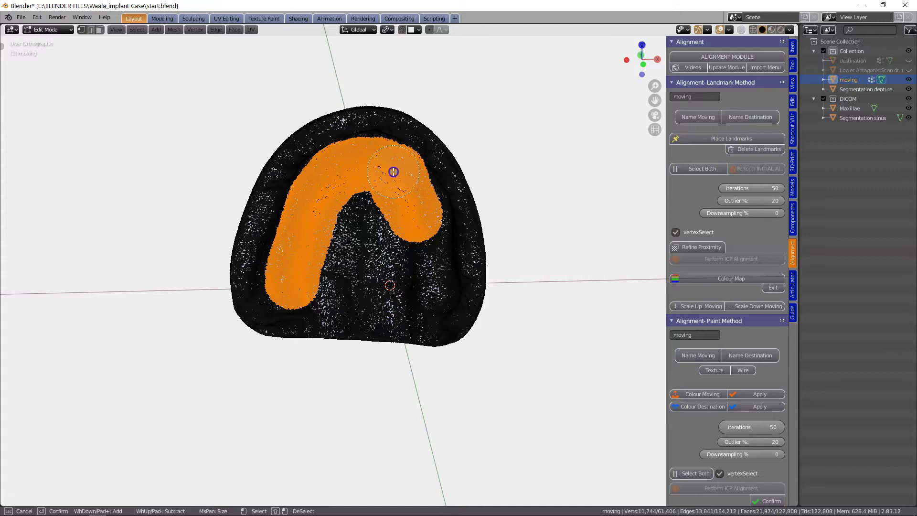
mouse_move(413, 218)
mouse_down()
mouse_move(422, 291)
mouse_move(317, 291)
mouse_move(355, 206)
mouse_move(368, 246)
mouse_up()
right_click(373, 225)
Extend the circle selection over the palate's left side and arch, then exit Edit Mode.
middle_drag(372, 225, 362, 296)
scroll(364, 242, up, 1)
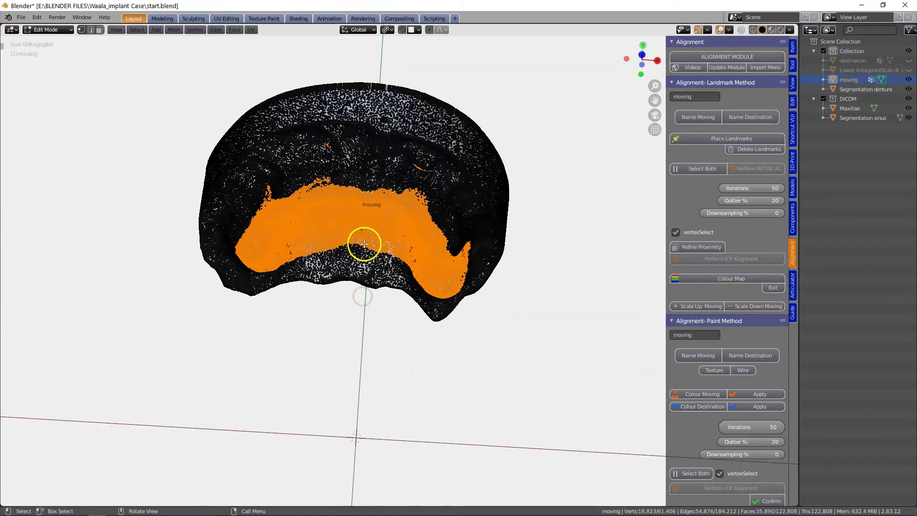
middle_drag(364, 243, 361, 262)
key(c)
mouse_move(336, 209)
mouse_down()
mouse_move(293, 213)
mouse_move(374, 210)
mouse_move(442, 253)
mouse_up()
right_click(442, 254)
middle_drag(441, 253, 452, 162)
scroll(438, 167, down, 1)
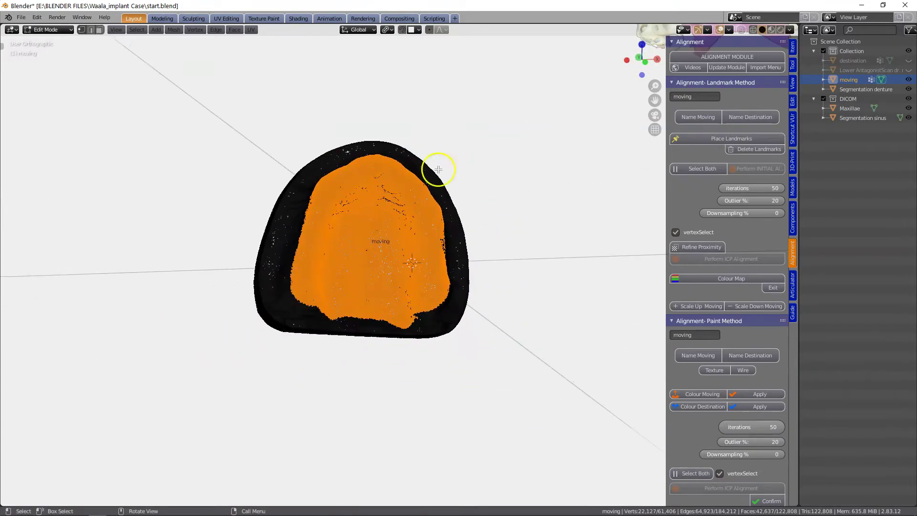
scroll(382, 206, up, 2)
key(c)
mouse_move(229, 285)
mouse_down()
mouse_move(225, 302)
mouse_move(348, 277)
mouse_move(454, 311)
mouse_move(425, 334)
mouse_up()
right_click(410, 256)
scroll(410, 257, down, 2)
key(Tab)
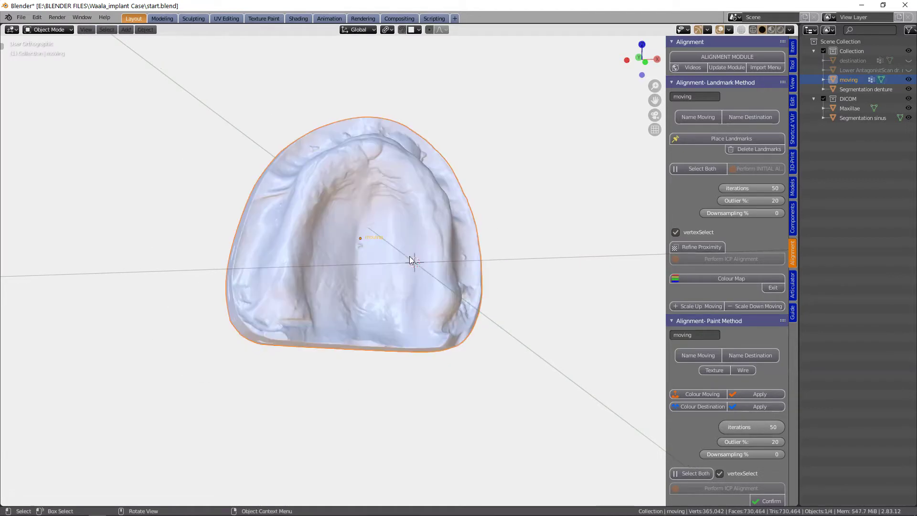
Select the moving cast plus the destination denture and start ICP alignment on the palate.
middle_drag(408, 256, 385, 309)
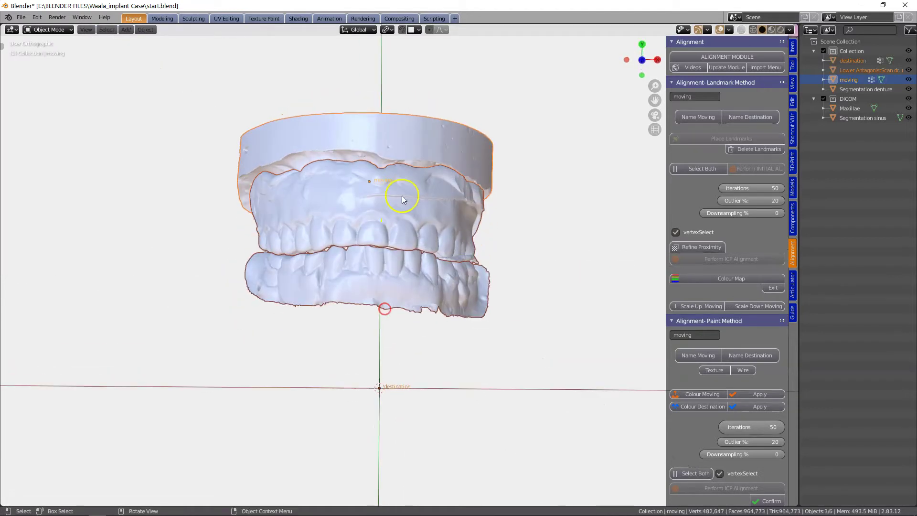
click(428, 121)
middle_drag(466, 136, 479, 166)
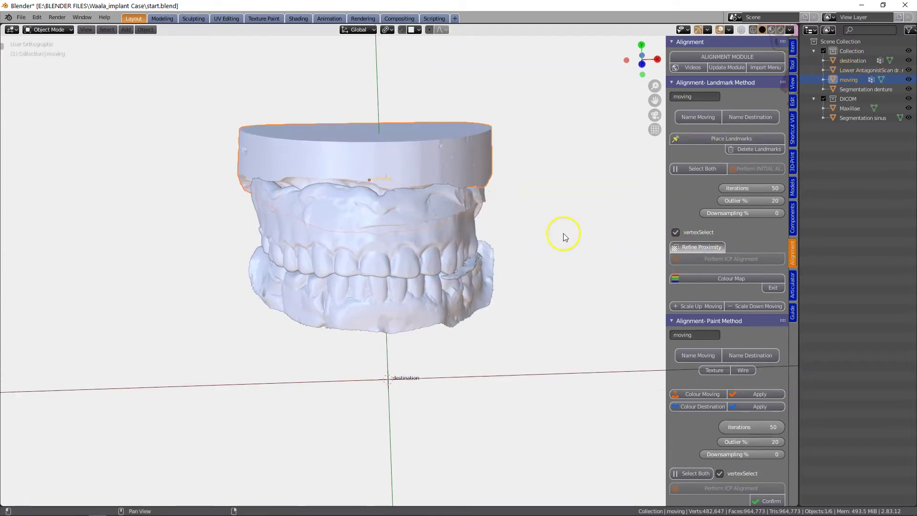
shift+click(409, 232)
scroll(403, 236, up, 2)
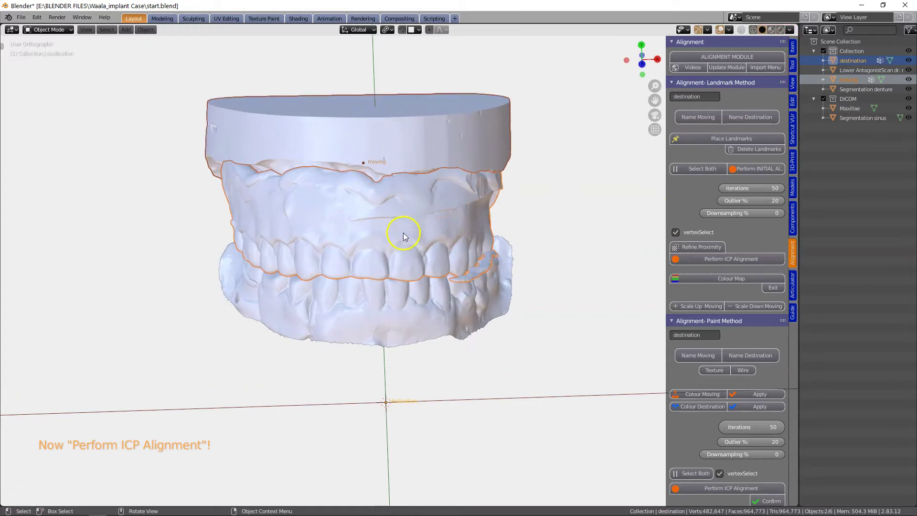
shift+middle_drag(402, 234, 390, 269)
scroll(341, 236, down, 1)
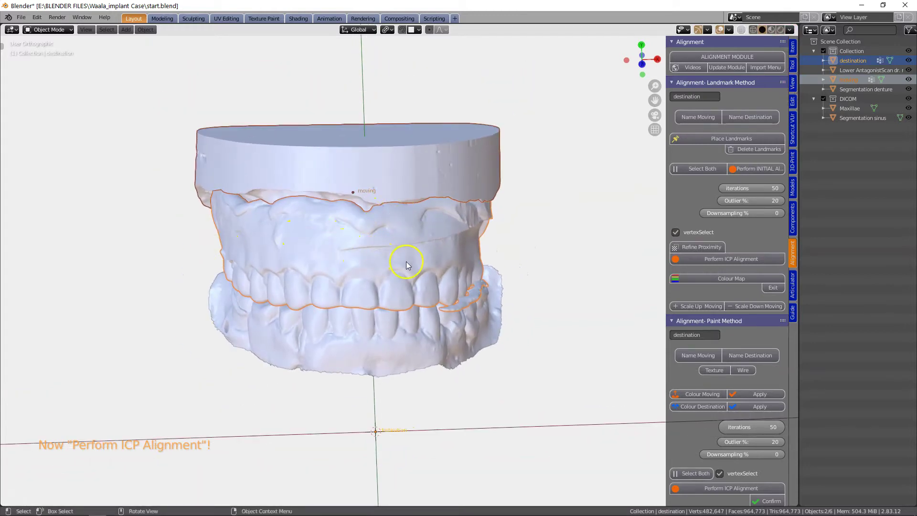
click(705, 259)
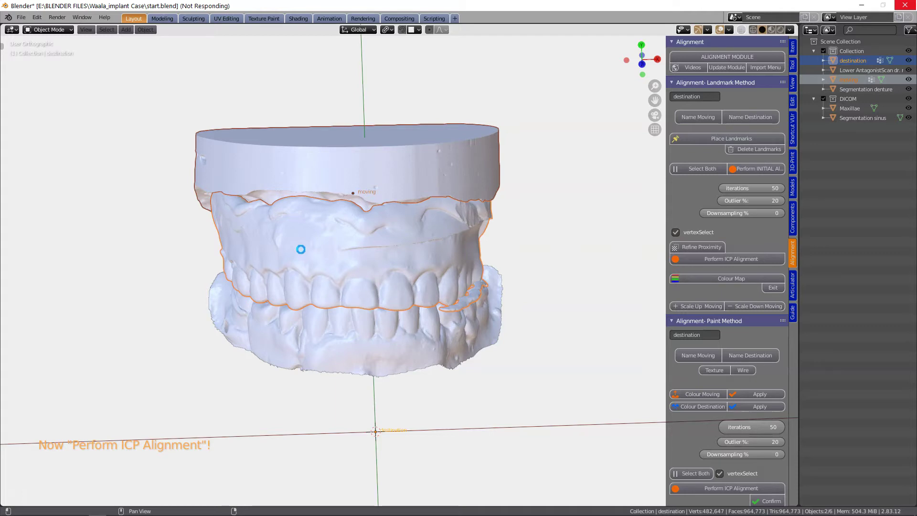
Turn on X-ray and orbit the ICP-aligned models to judge the palate fit.
middle_drag(301, 254, 371, 193)
click(741, 30)
middle_drag(285, 194, 282, 276)
scroll(344, 226, up, 2)
middle_drag(344, 227, 258, 297)
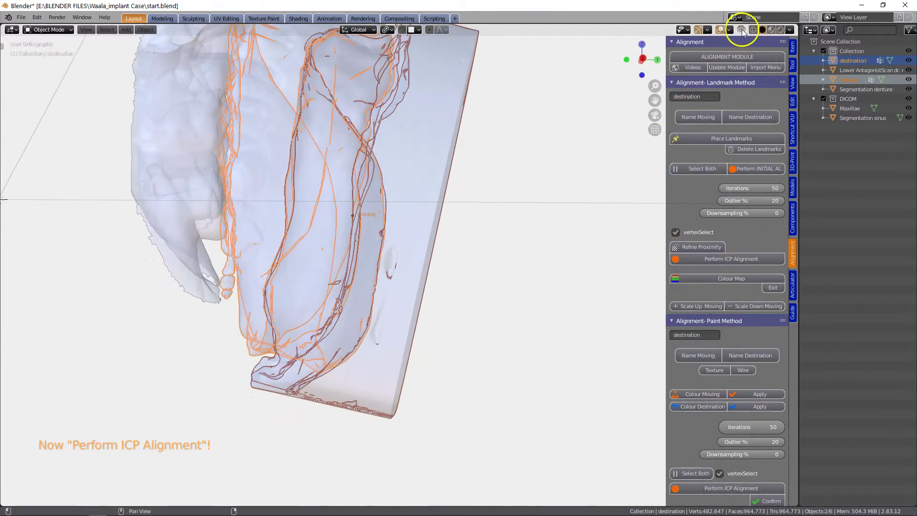
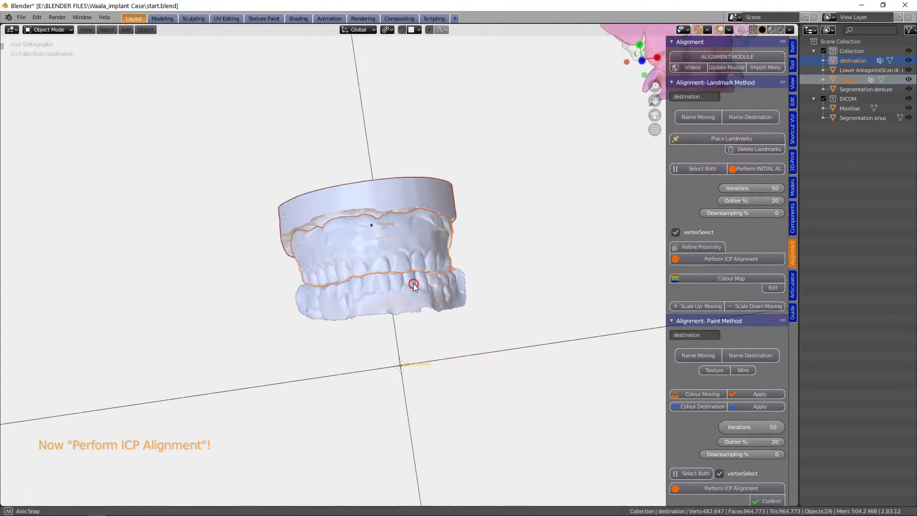
Select the segmented denture and orbit around the denture and bone models to inspect their fit.
scroll(444, 277, down, 3)
shift+middle_drag(464, 253, 349, 278)
middle_drag(461, 205, 268, 225)
scroll(176, 178, up, 2)
click(176, 177)
shift+middle_drag(196, 206, 307, 352)
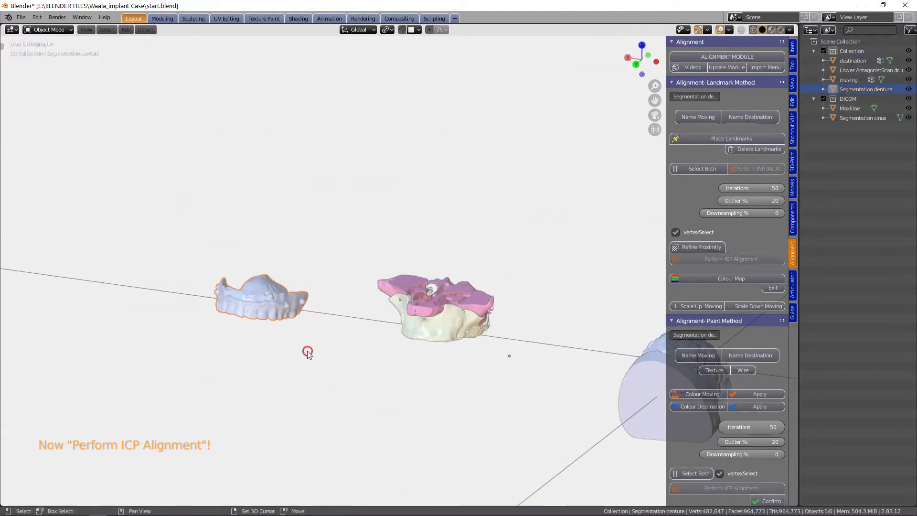
scroll(307, 350, up, 5)
shift+middle_drag(520, 373, 487, 233)
scroll(501, 288, down, 2)
scroll(445, 257, up, 3)
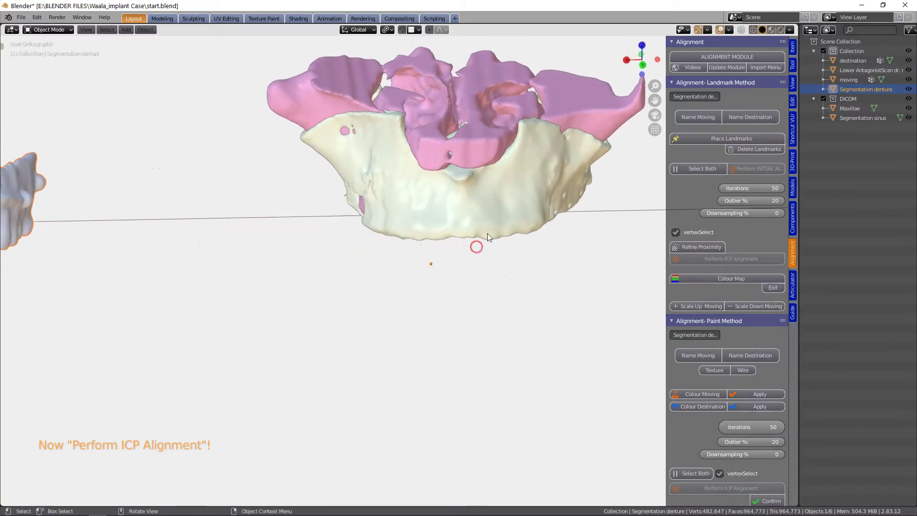
scroll(545, 174, down, 2)
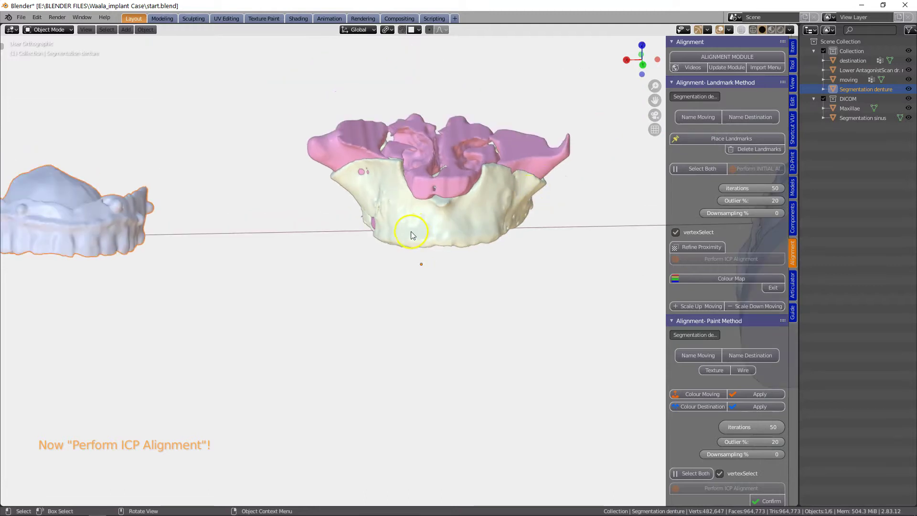
scroll(445, 227, up, 1)
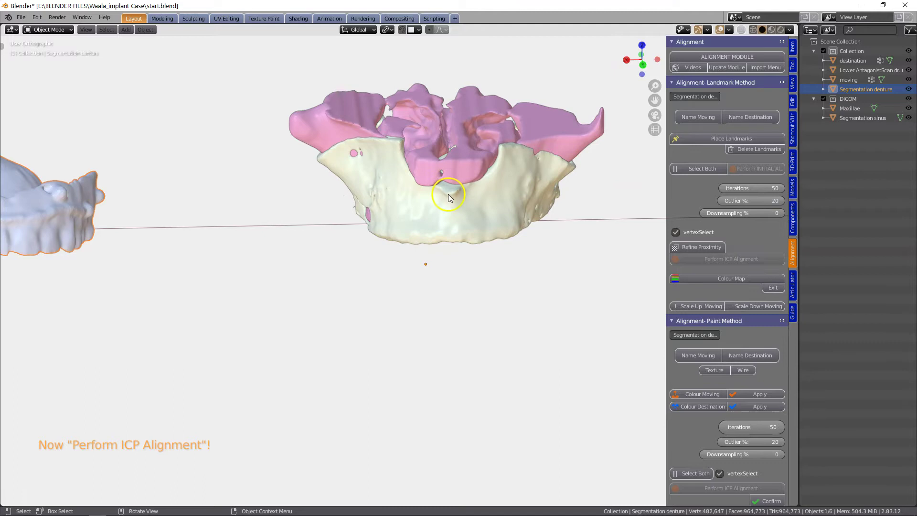
middle_drag(441, 191, 198, 242)
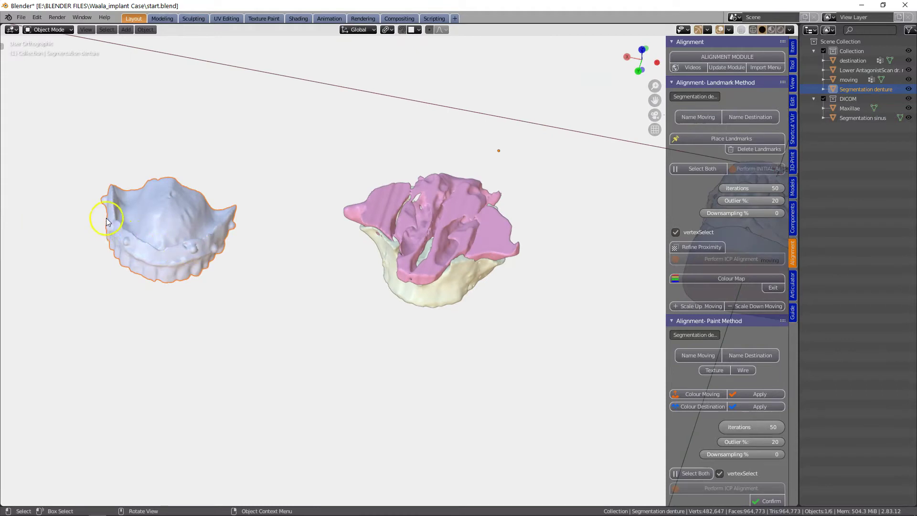
middle_drag(390, 264, 399, 270)
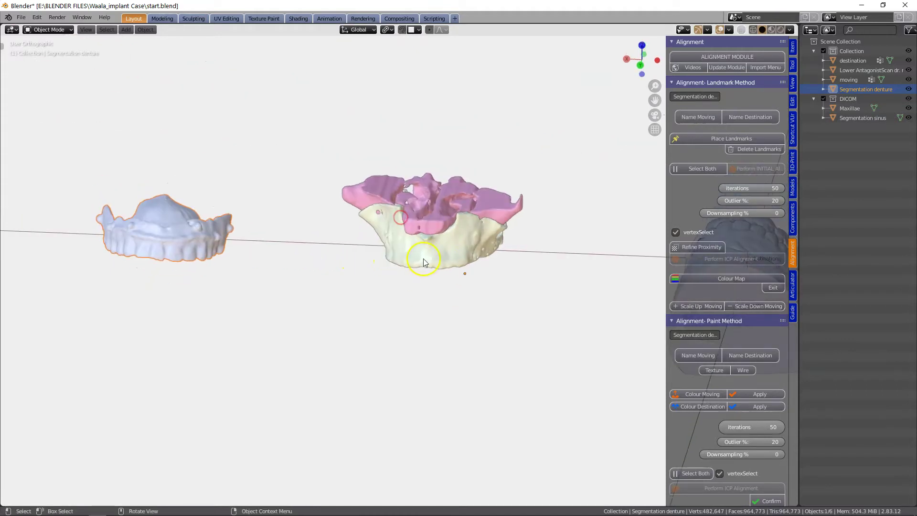
In 3D Slicer, add a new empty Segment_3 in the Segment Editor.
scroll(423, 264, up, 2)
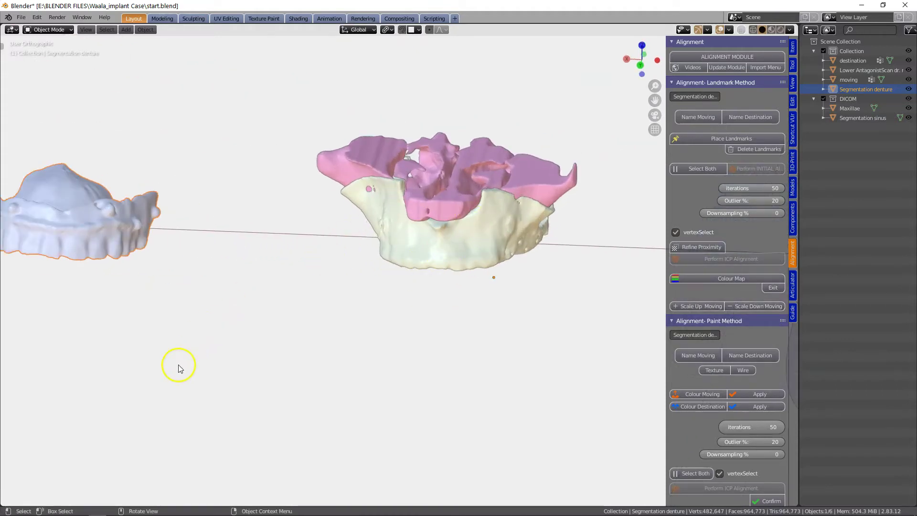
click(18, 494)
click(41, 162)
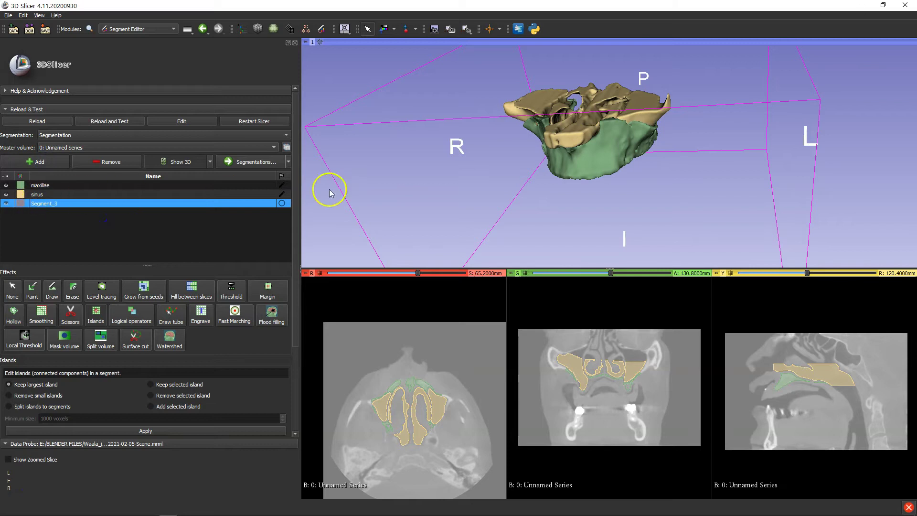
Hide the maxillae and sinus segments and turn off the active editing effect.
click(8, 185)
click(7, 185)
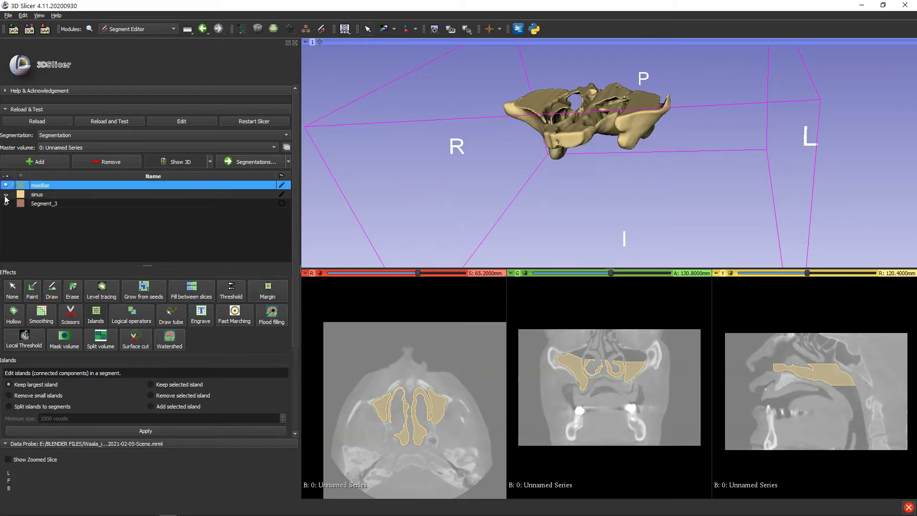
click(6, 194)
scroll(404, 403, down, 14)
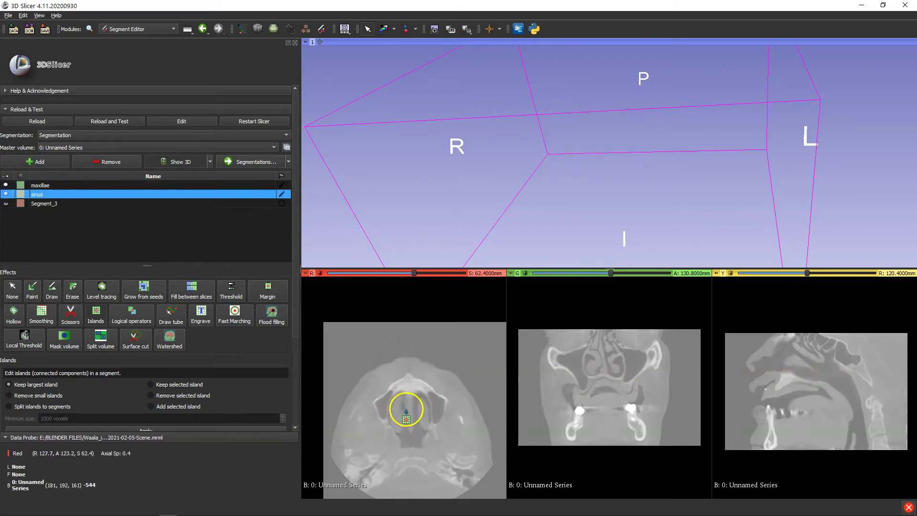
click(12, 292)
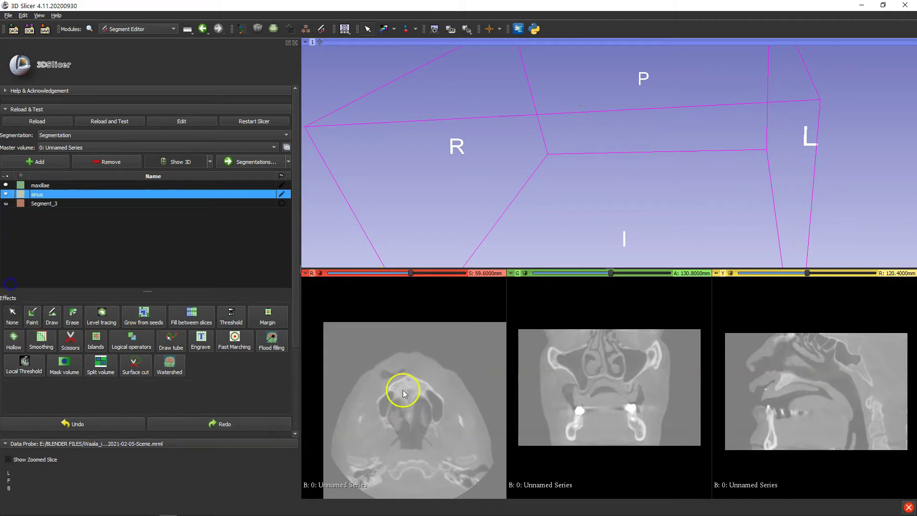
Scroll the axial slice down to the upper jaw markers, magnify the slice views, and select Segment_3.
scroll(432, 409, down, 11)
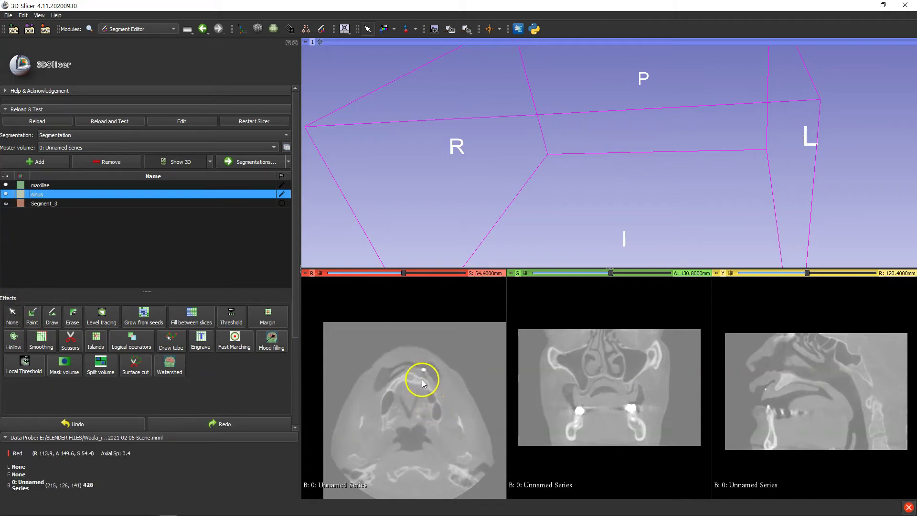
scroll(425, 382, down, 1)
scroll(397, 378, down, 8)
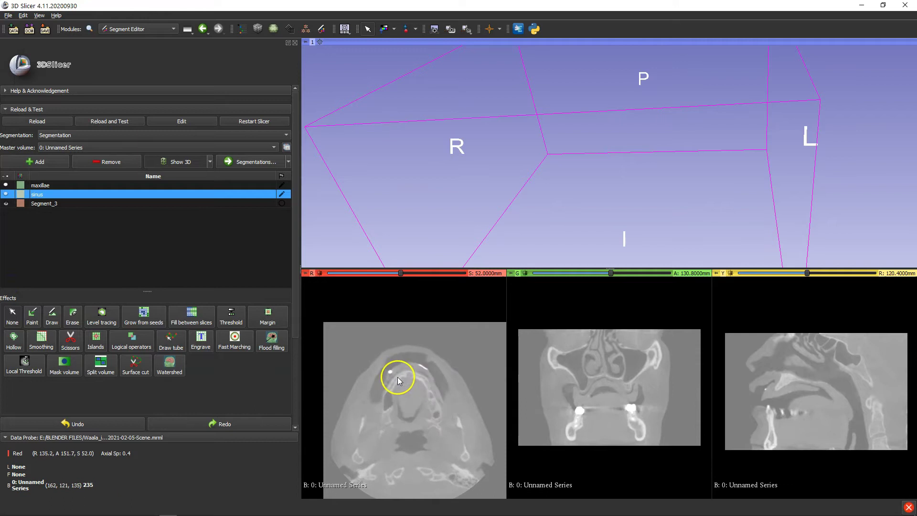
scroll(391, 381, down, 14)
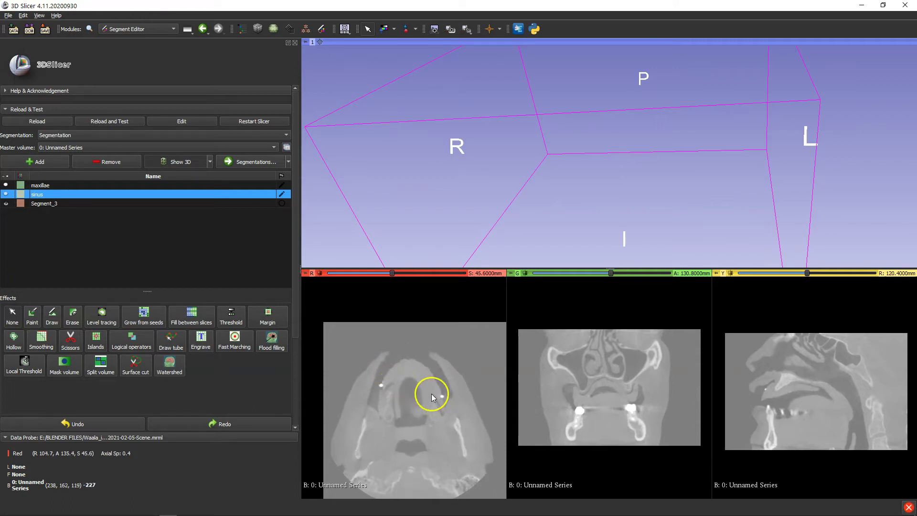
right_drag(431, 393, 431, 489)
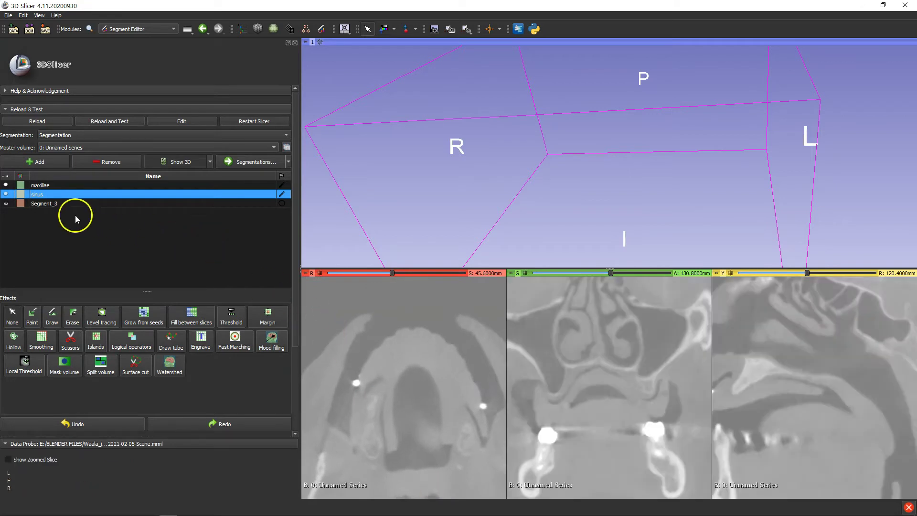
click(48, 203)
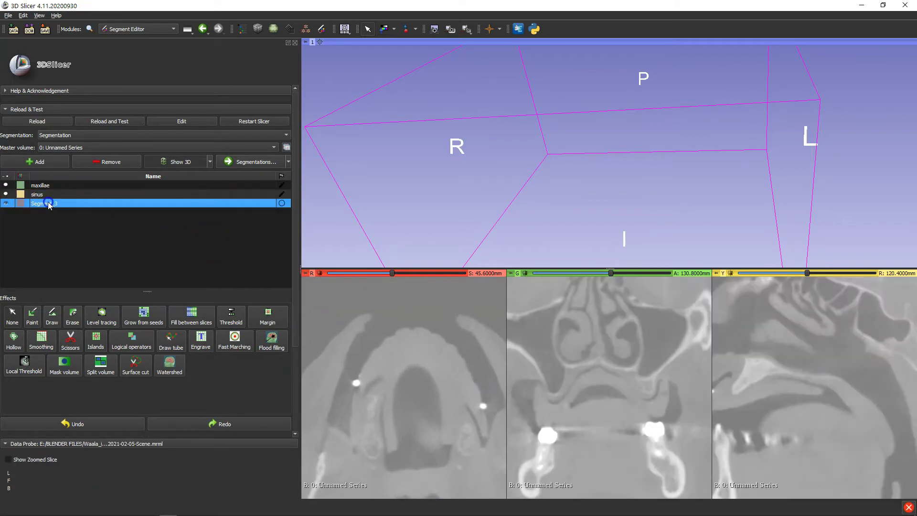
Preview a Threshold on Segment_3 with range 1290.98 to 16904.00, checking the slice views.
click(233, 319)
scroll(196, 352, down, 3)
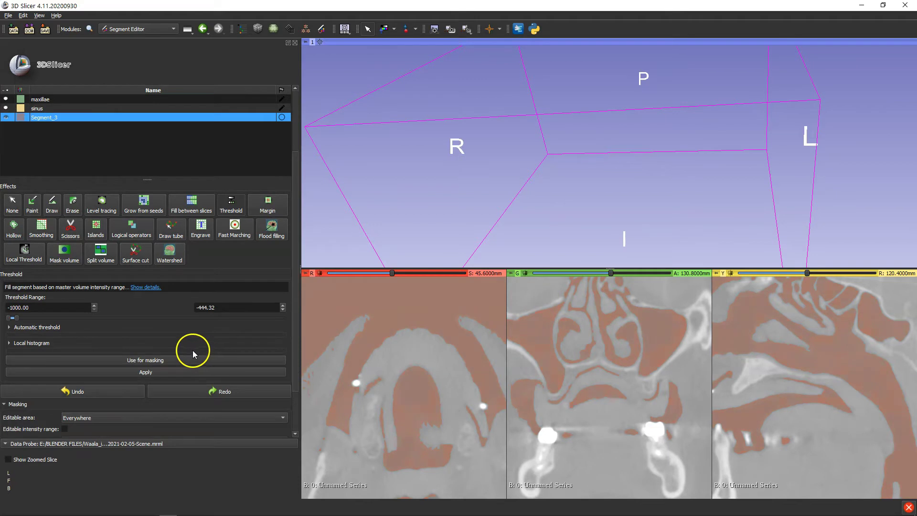
scroll(193, 353, down, 1)
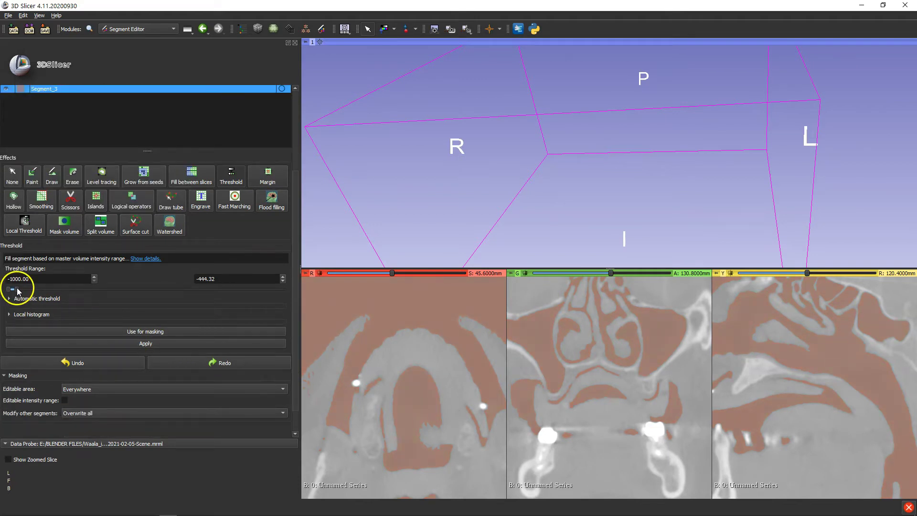
drag(20, 289, 307, 286)
drag(8, 292, 186, 288)
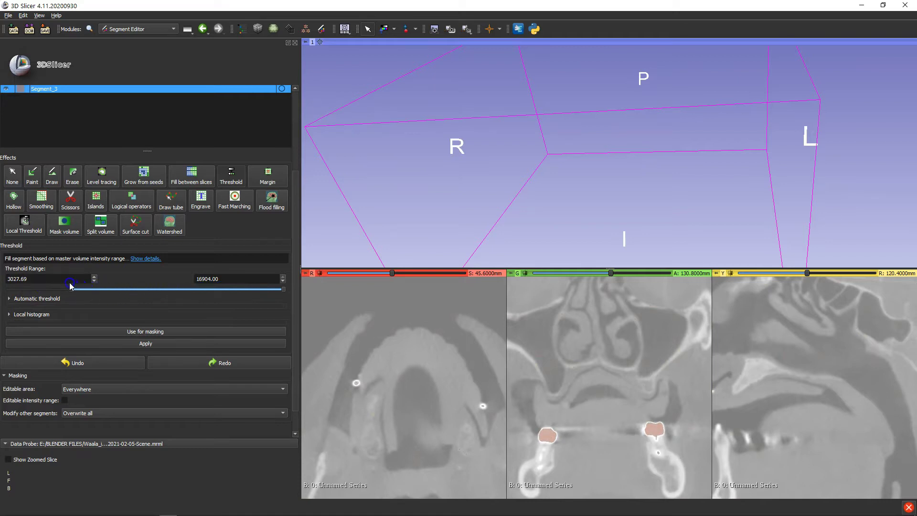
drag(46, 283, 43, 285)
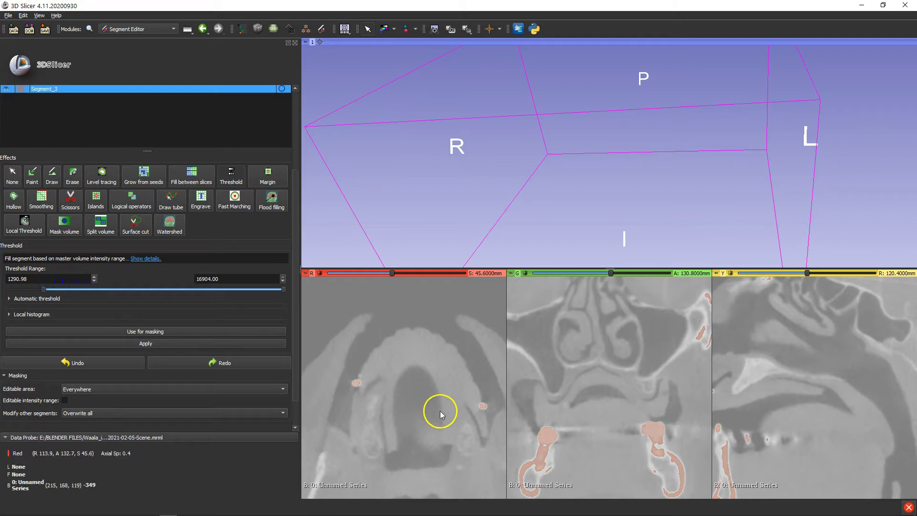
scroll(432, 409, up, 2)
scroll(432, 409, down, 14)
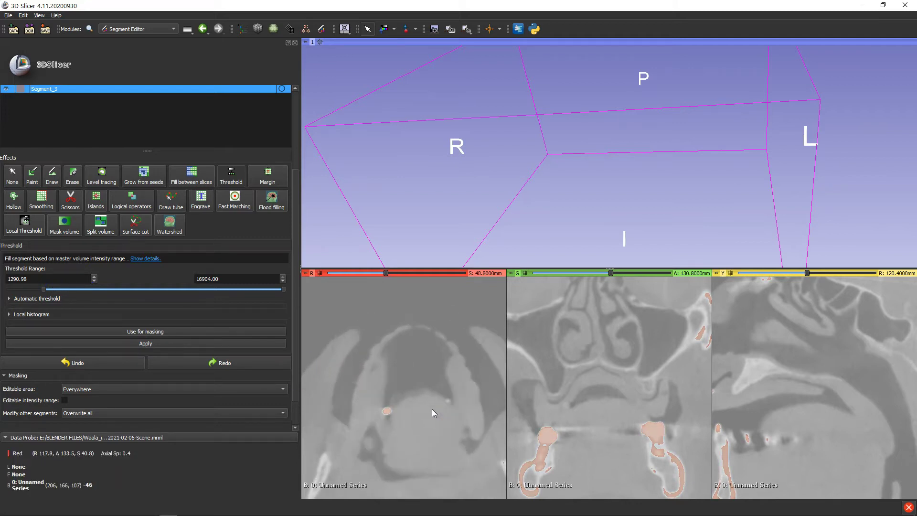
scroll(432, 409, up, 9)
scroll(432, 409, down, 2)
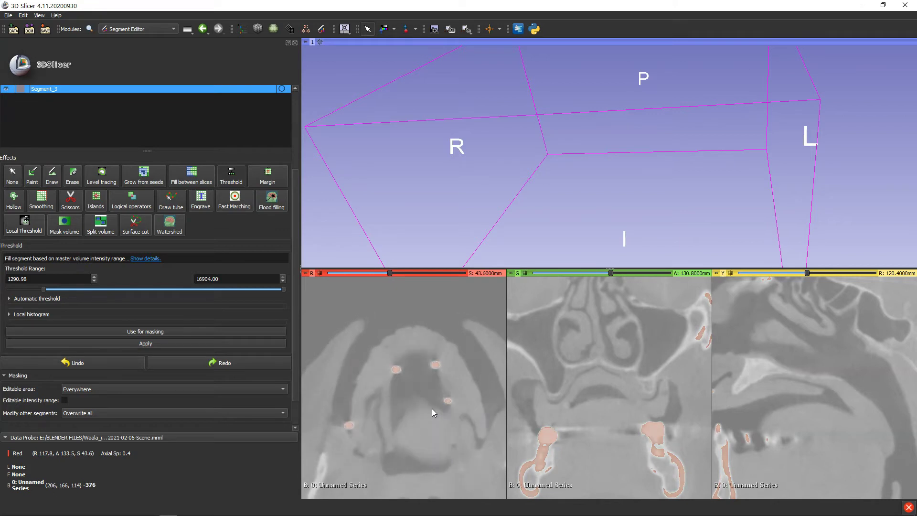
scroll(149, 138, up, 3)
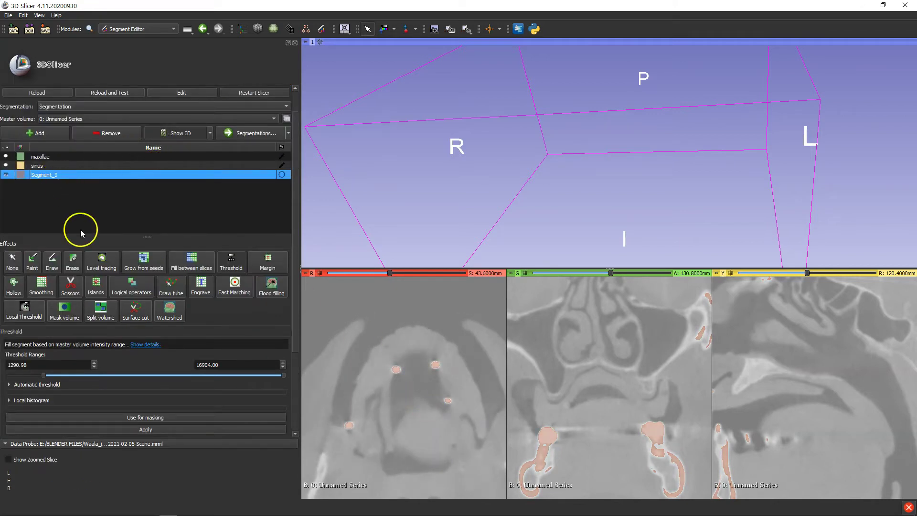
scroll(143, 334, down, 3)
Apply the threshold to Segment_3 and rotate the 3D view to inspect the jaw and marker spots.
click(158, 316)
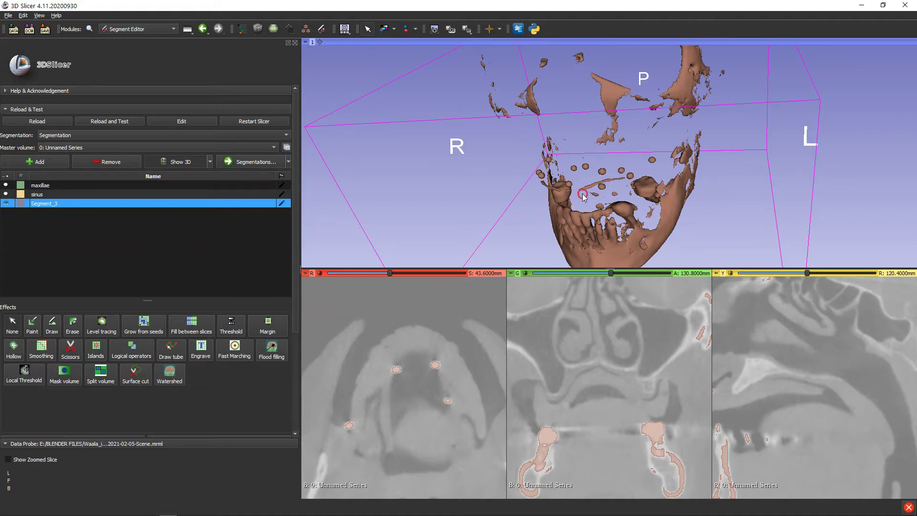
drag(583, 196, 657, 186)
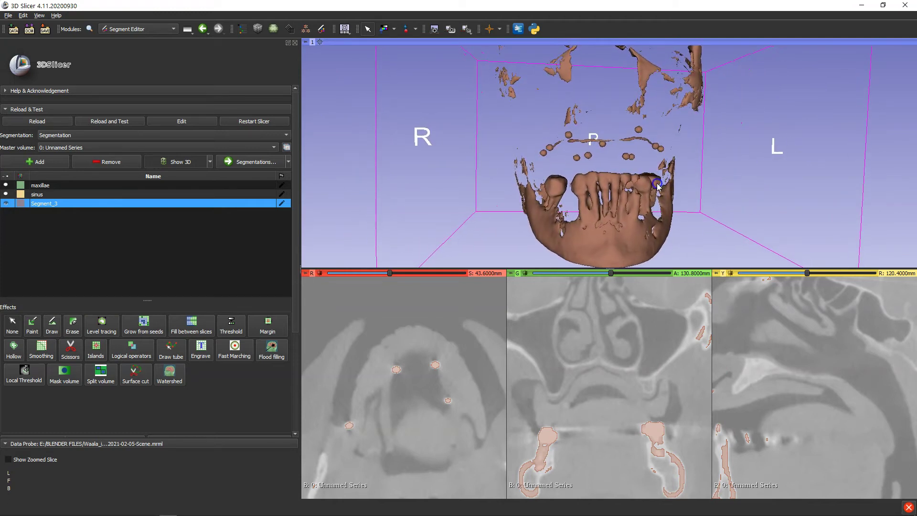
drag(631, 221, 626, 220)
scroll(629, 226, up, 2)
scroll(629, 225, down, 4)
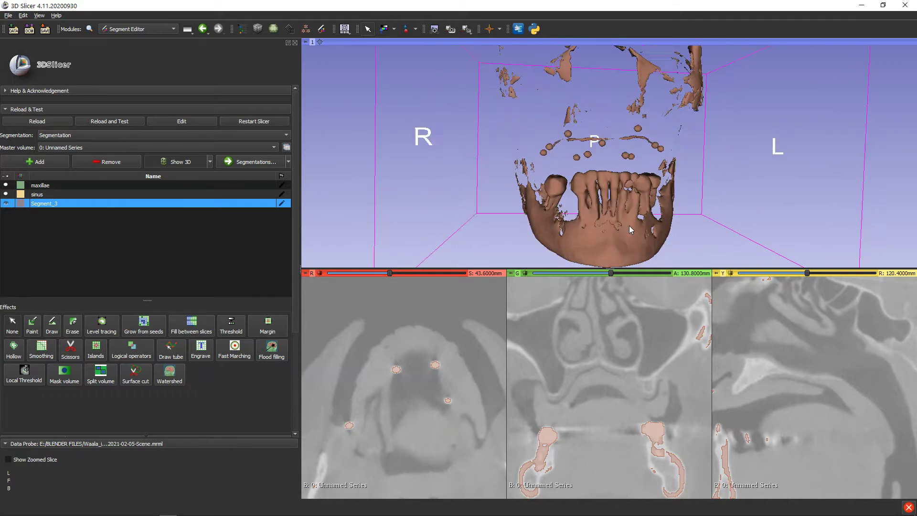
middle_drag(629, 225, 619, 228)
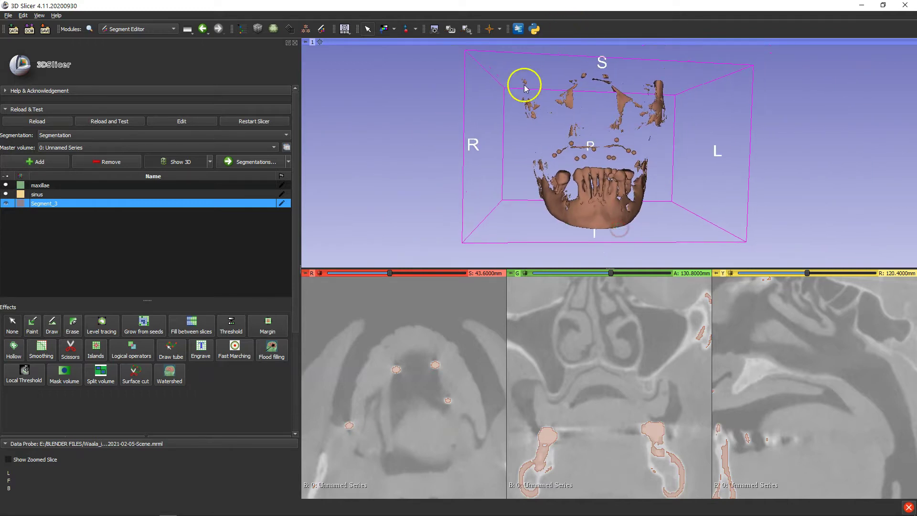
middle_drag(570, 141, 569, 143)
drag(569, 145, 568, 149)
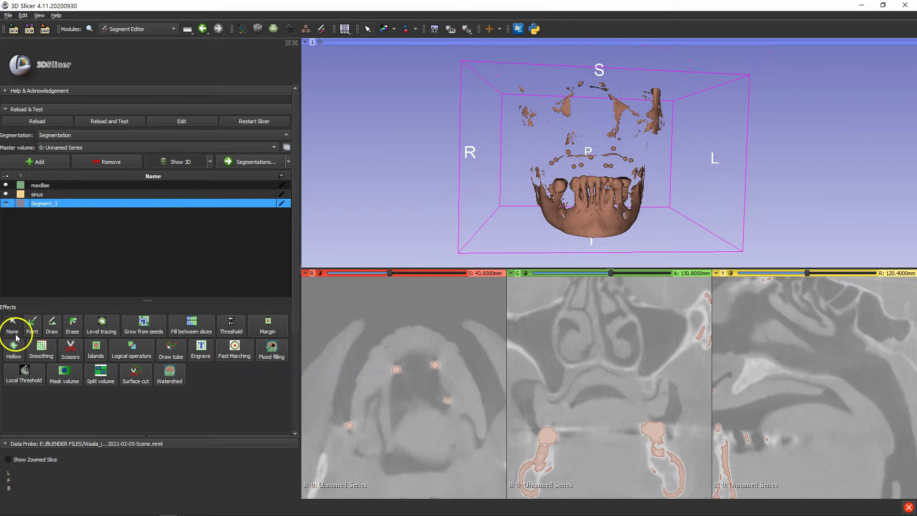
Try a Scissors cut around the upper skull fragments, then undo it to restore the jaw.
click(70, 350)
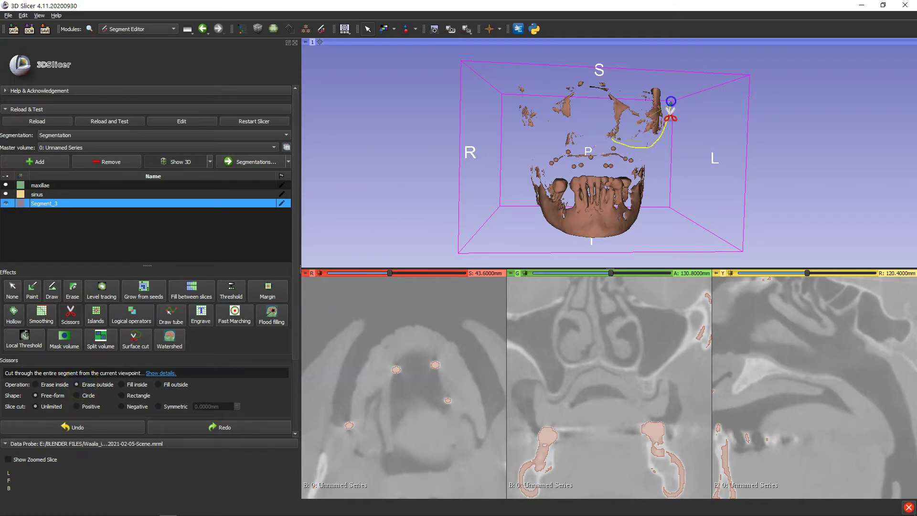
mouse_move(670, 101)
mouse_down()
mouse_move(594, 57)
mouse_move(502, 115)
mouse_up()
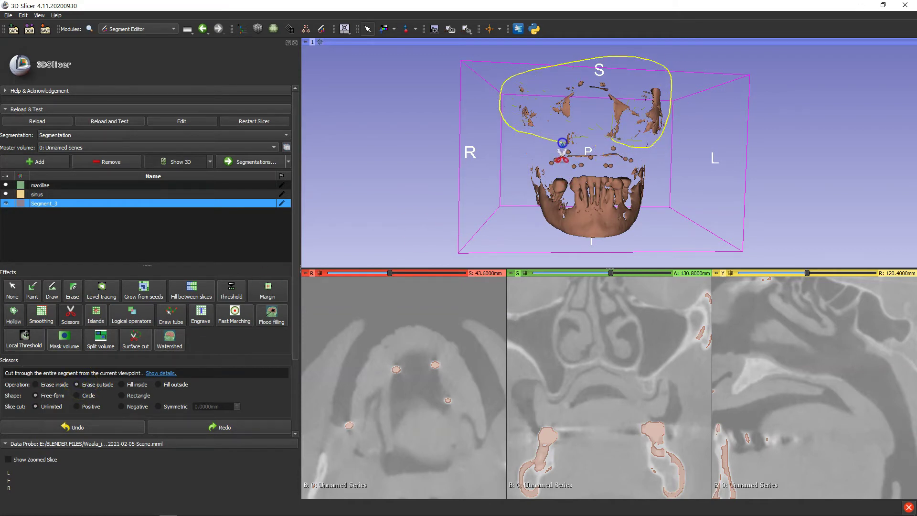
drag(610, 163, 612, 164)
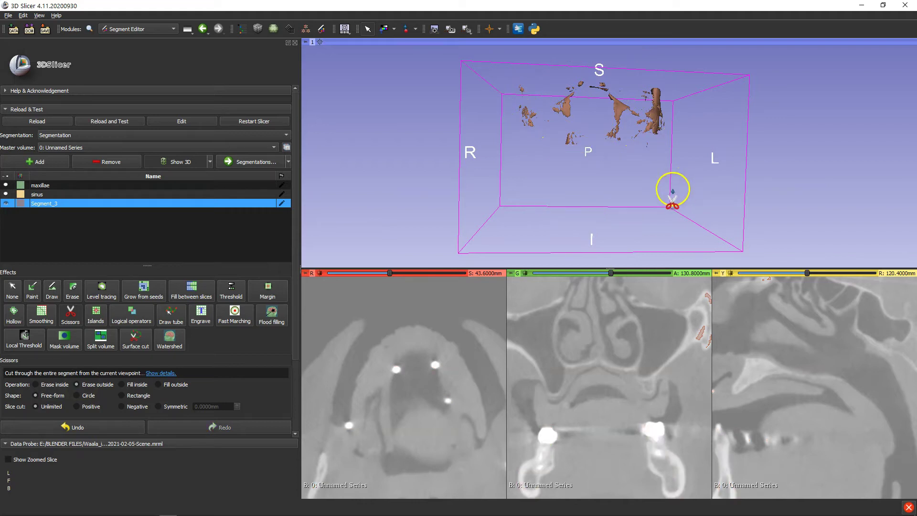
scroll(43, 286, down, 2)
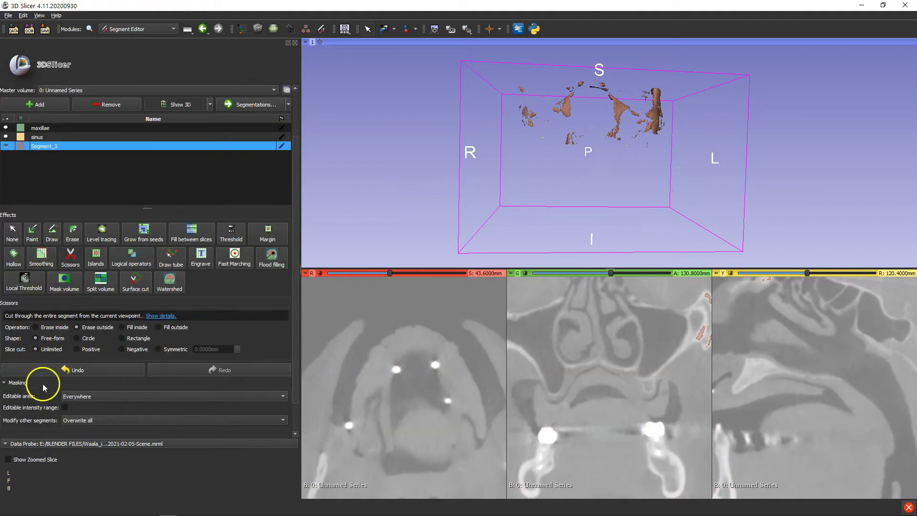
click(62, 370)
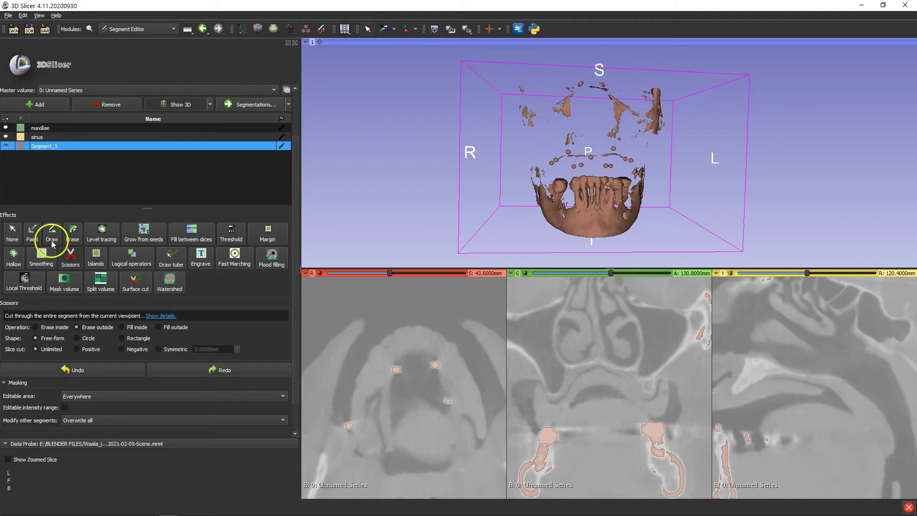
With Scissors set to erase inside, cut away the jaw and teeth, leaving the marker spheres.
click(36, 327)
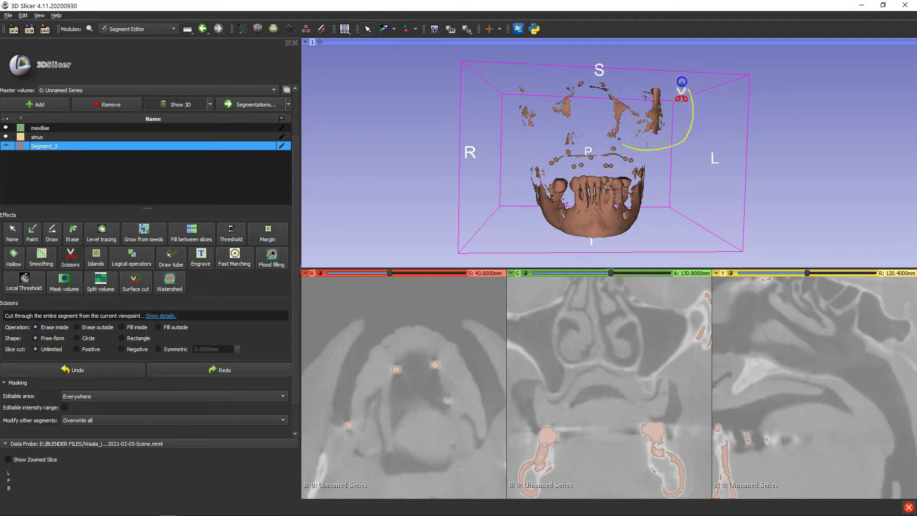
drag(681, 82, 514, 70)
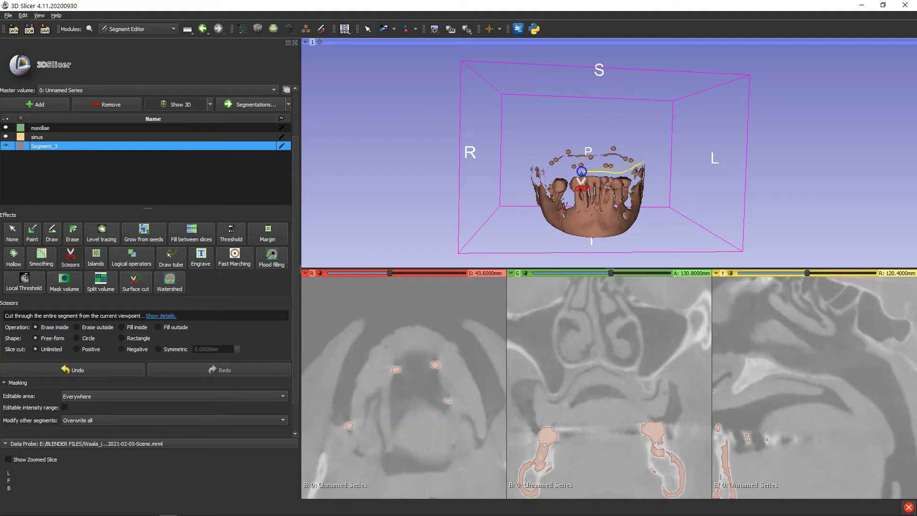
mouse_move(520, 158)
mouse_down()
mouse_move(594, 229)
mouse_move(669, 220)
mouse_up()
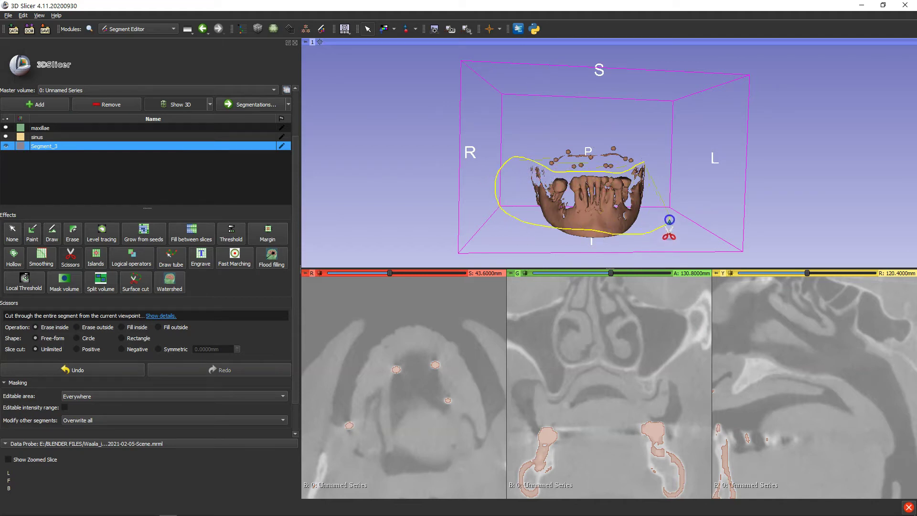
drag(662, 165, 661, 166)
mouse_move(611, 209)
mouse_down()
mouse_move(587, 205)
mouse_move(613, 253)
mouse_move(634, 225)
mouse_up()
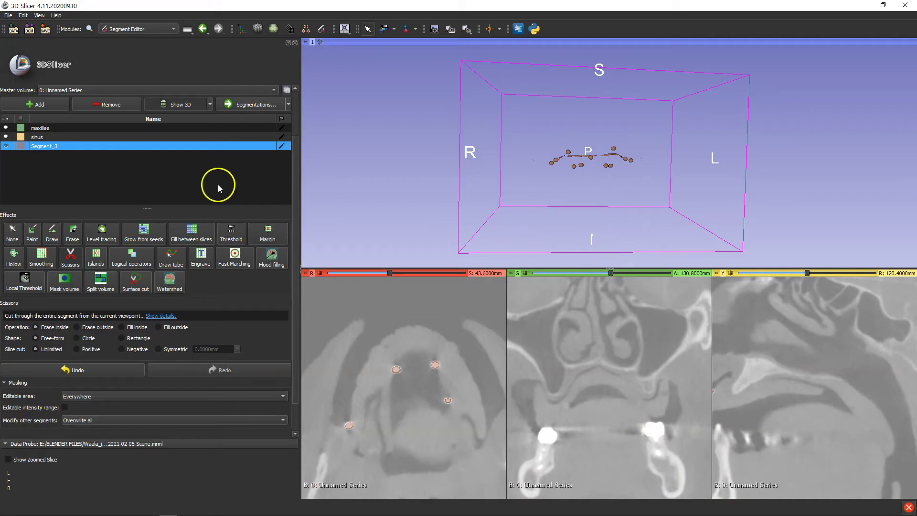
Stop the Scissors effect and rename Segment_3 to 'markers'.
click(13, 229)
drag(414, 151, 406, 172)
scroll(406, 172, up, 3)
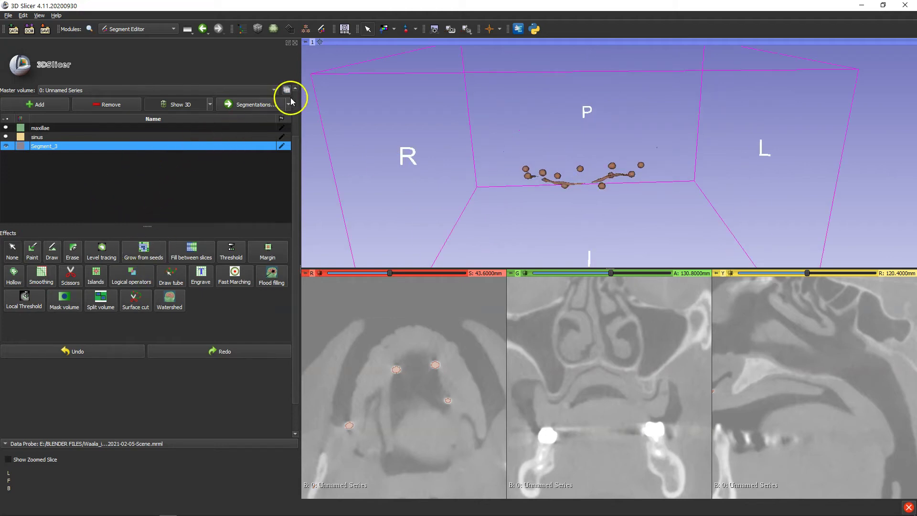
double_click(85, 148)
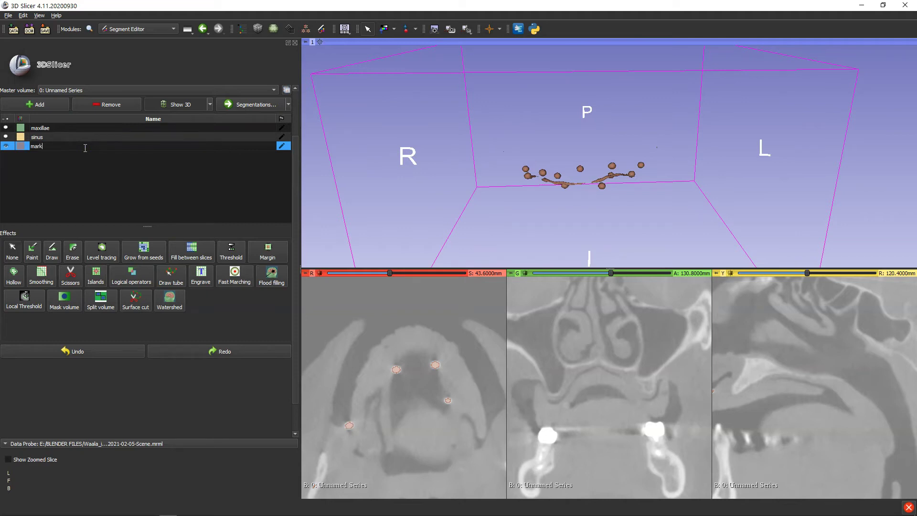
key(Return)
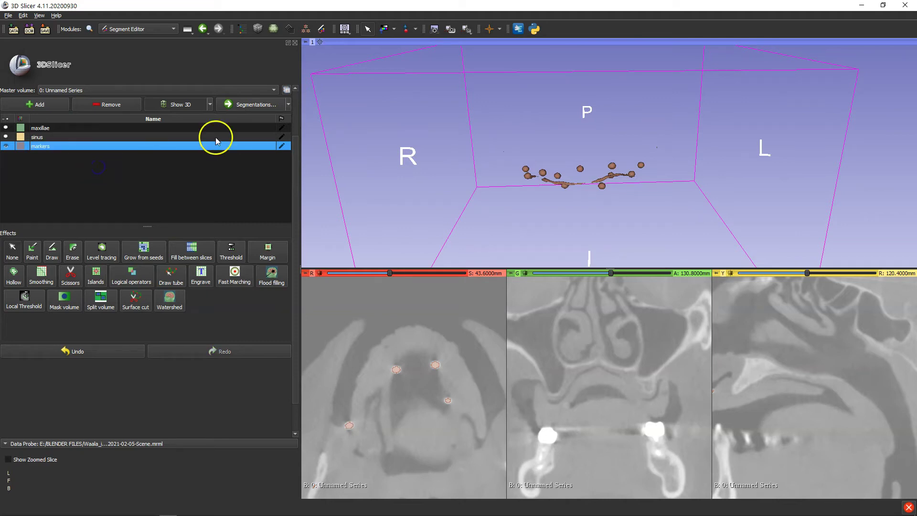
Export the segmentation's segments to STL files.
scroll(224, 174, up, 2)
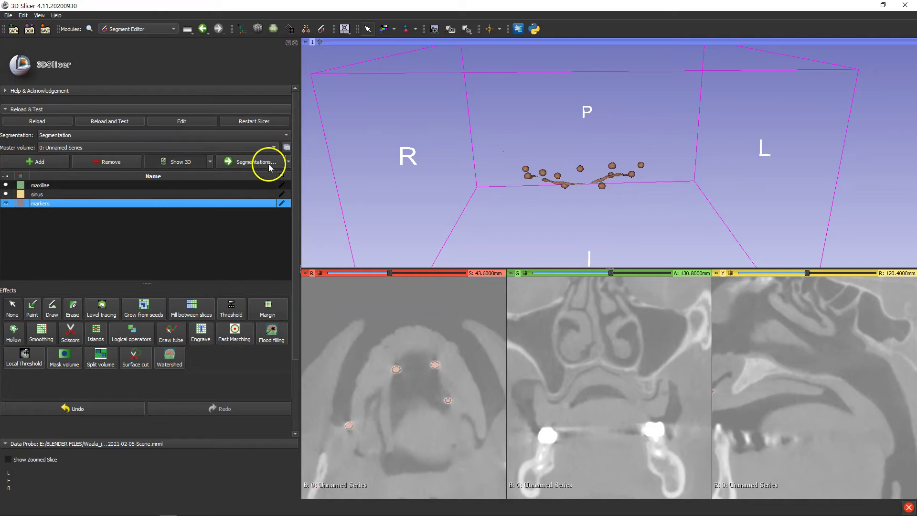
click(289, 161)
click(257, 184)
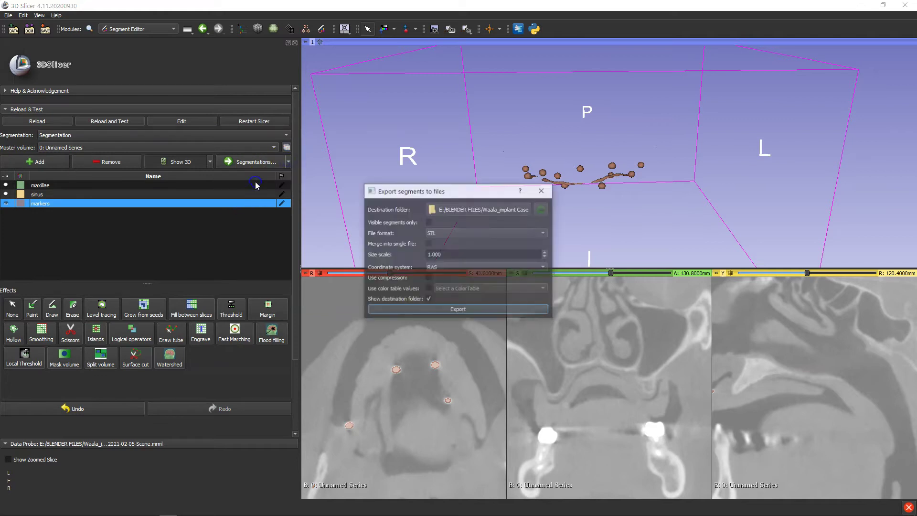
click(464, 311)
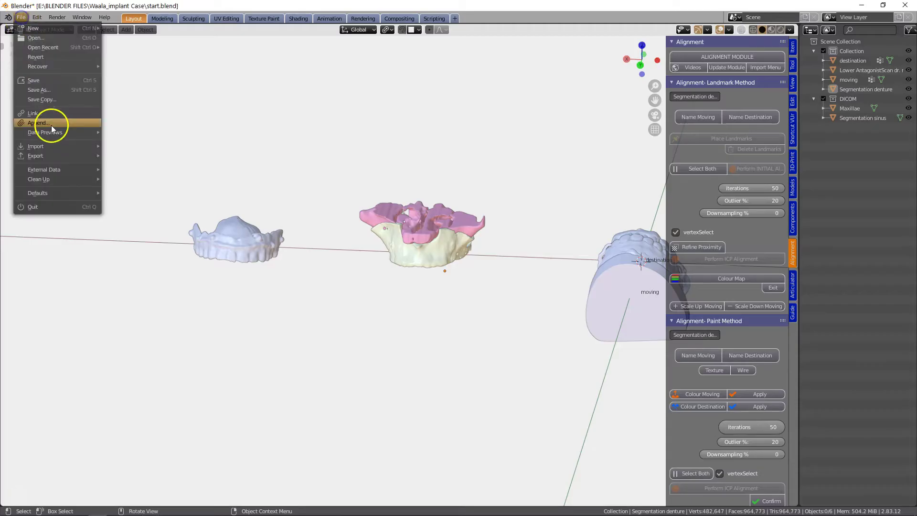
Import Segmentation_markers.stl from E:\BLENDER FILES\Waala_implant Case into the scene.
mouse_move(56, 150)
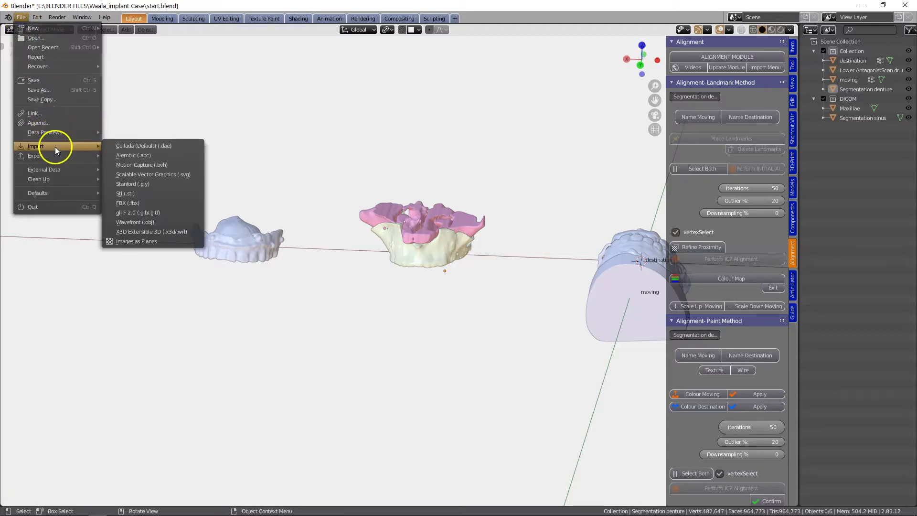
click(126, 194)
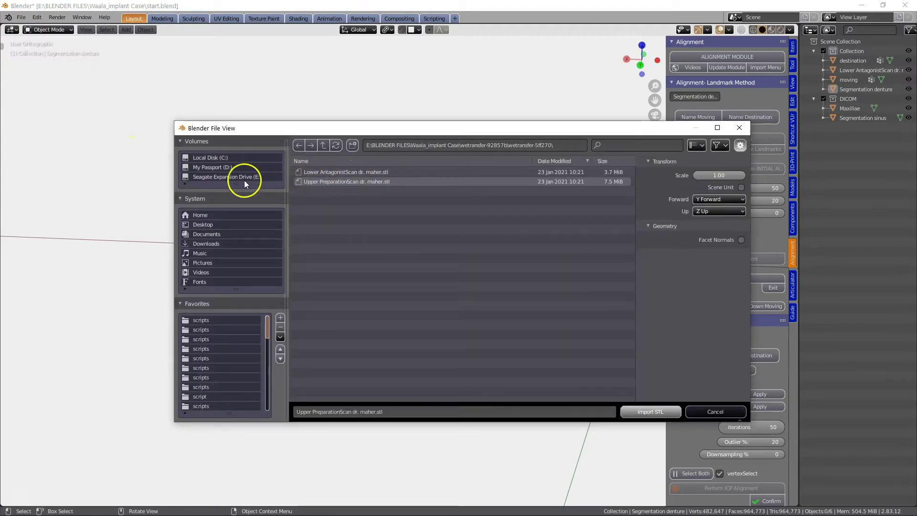
click(228, 158)
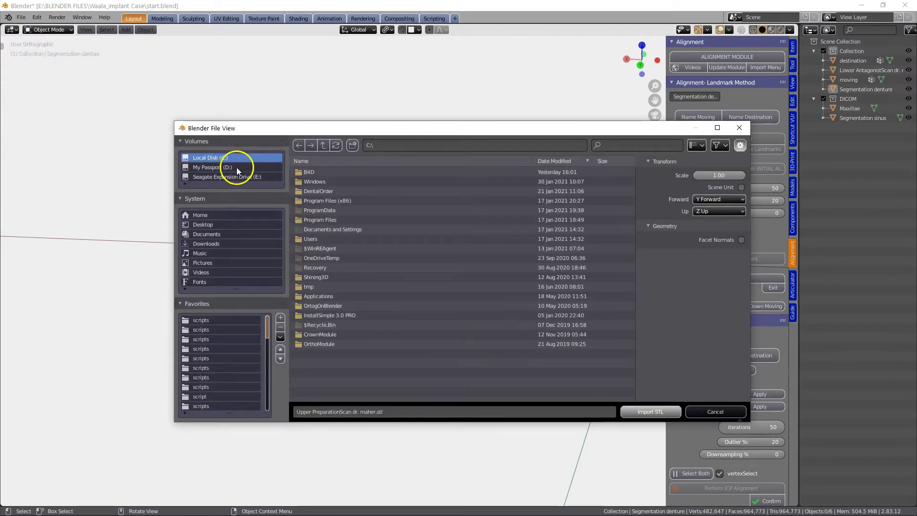
click(242, 177)
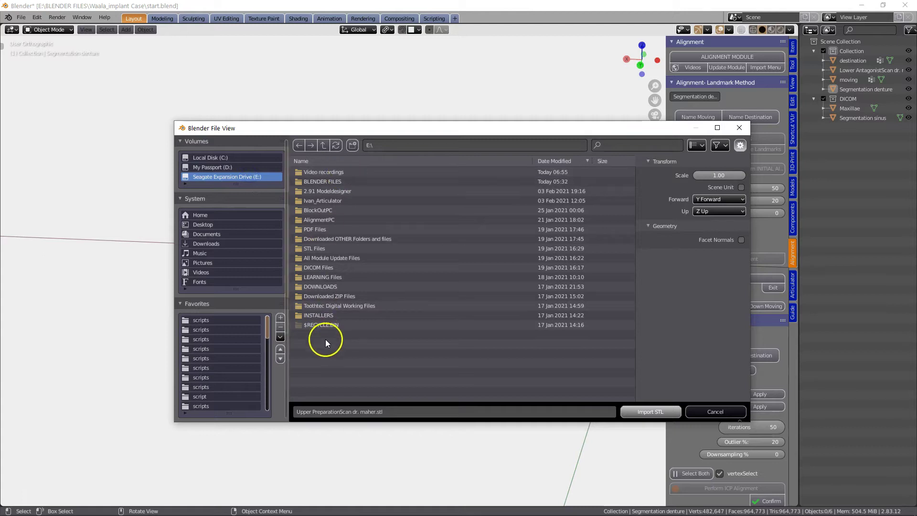
double_click(342, 183)
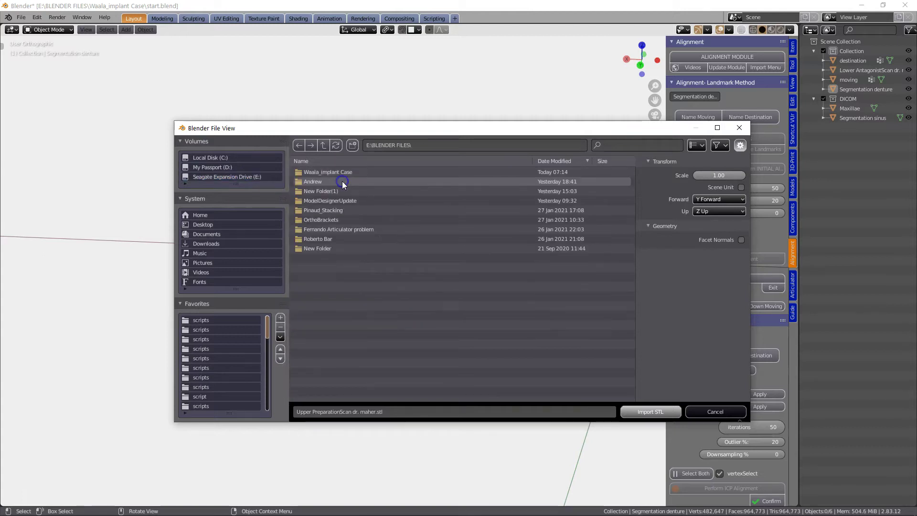
double_click(346, 173)
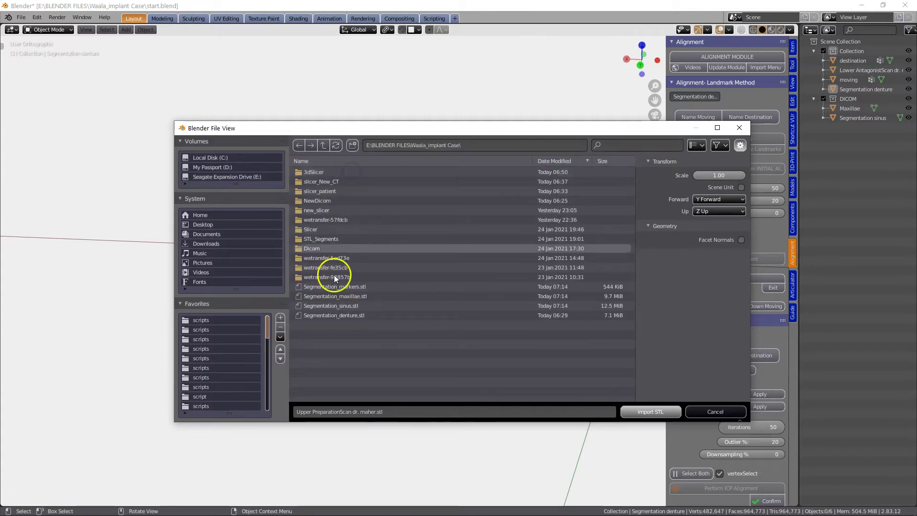
double_click(358, 287)
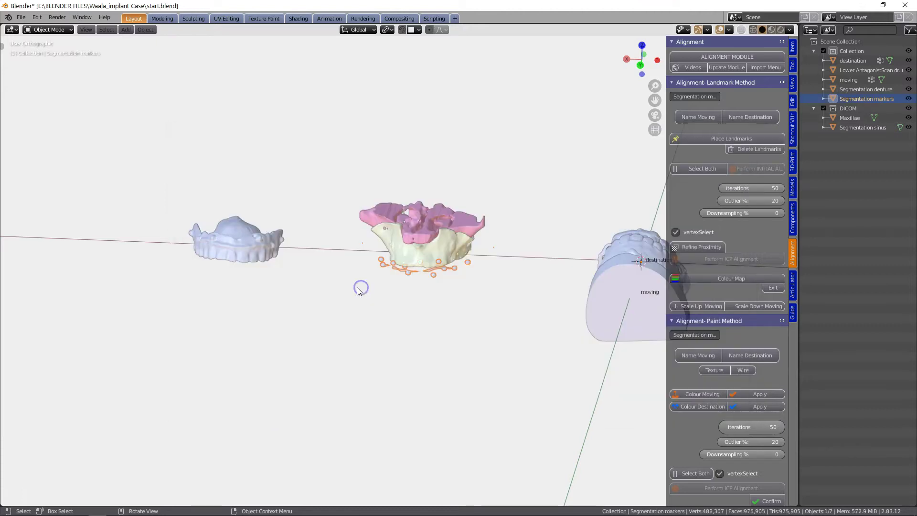
Widen the 3D viewport and orbit and pan to centre the maxilla and marker spheres.
scroll(433, 304, up, 7)
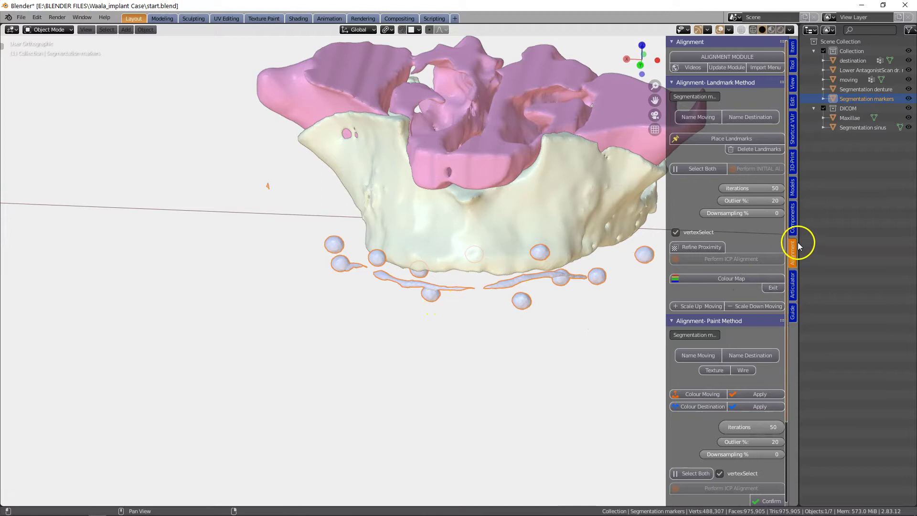
drag(798, 243, 900, 243)
scroll(624, 260, down, 2)
middle_drag(610, 253, 618, 189)
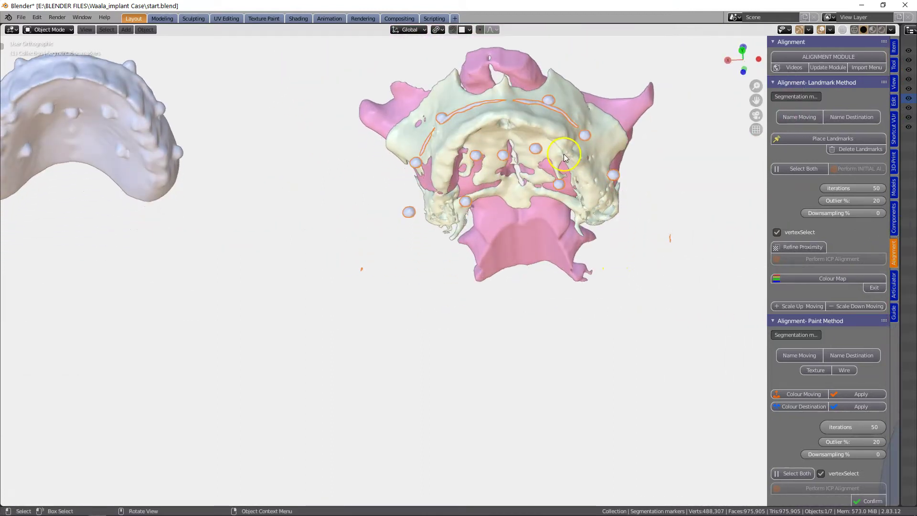
shift+middle_drag(564, 158, 520, 228)
scroll(373, 271, up, 2)
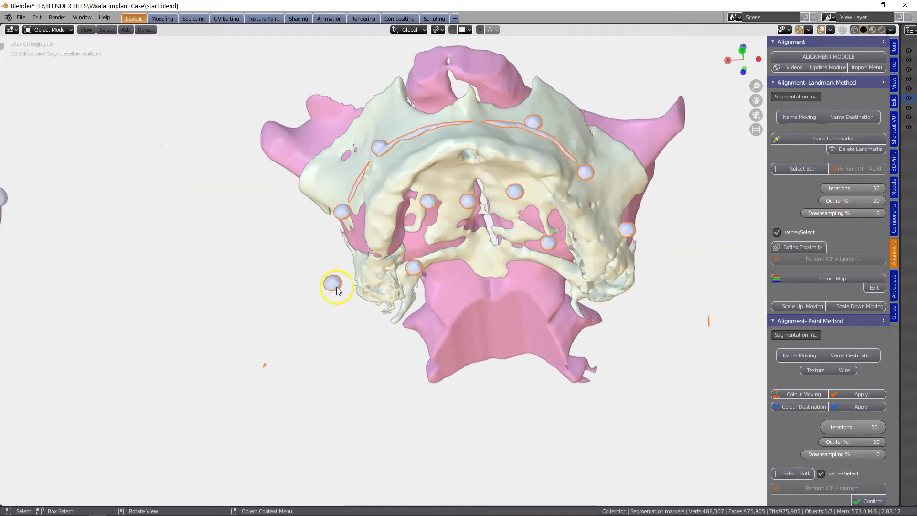
scroll(337, 290, down, 2)
In Edit Mode, select one vertex on each of four marker spheres, then show the Model Designer tools.
key(Tab)
click(367, 281)
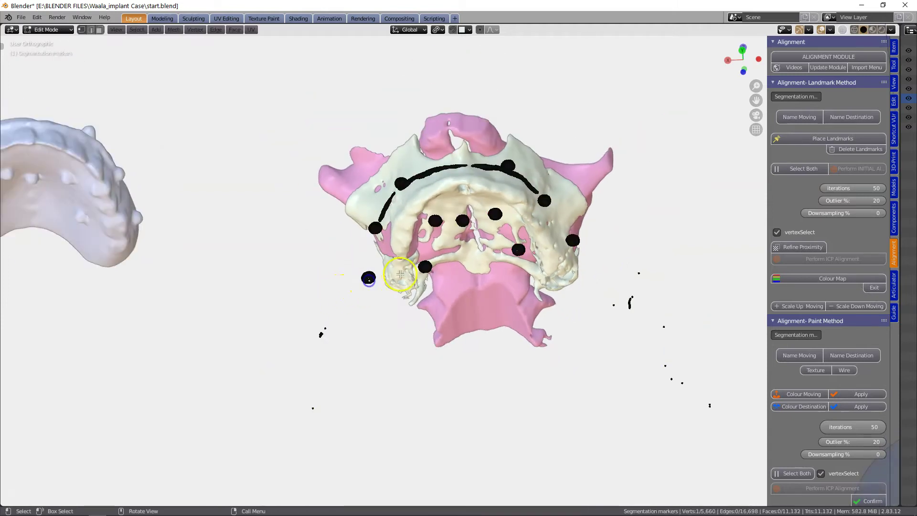
scroll(397, 276, up, 4)
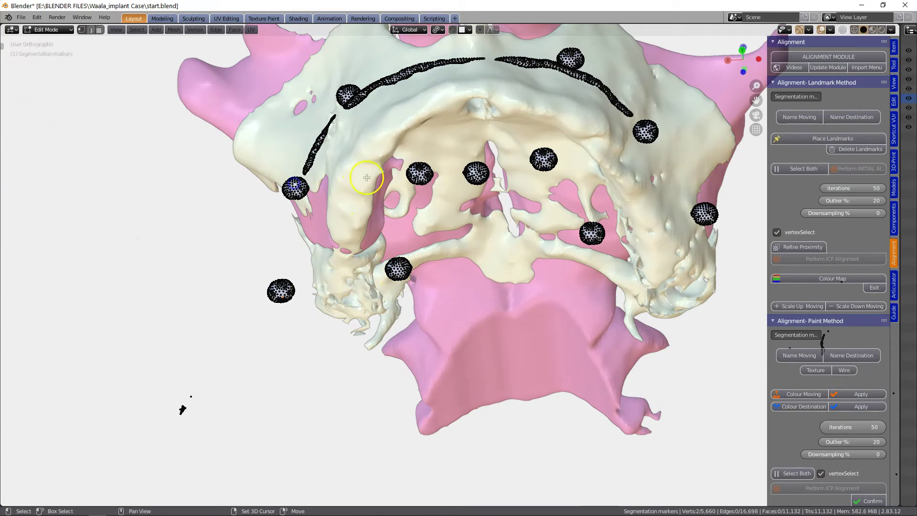
shift+click(478, 174)
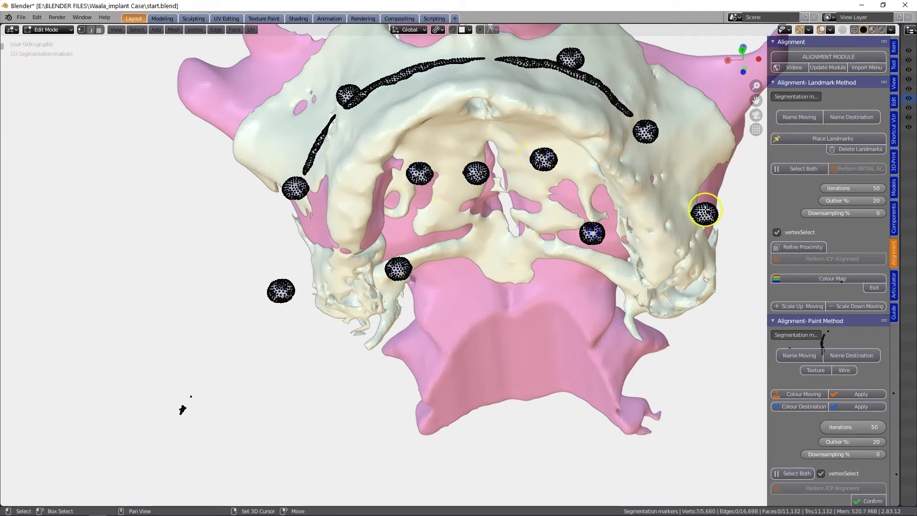
shift+click(646, 131)
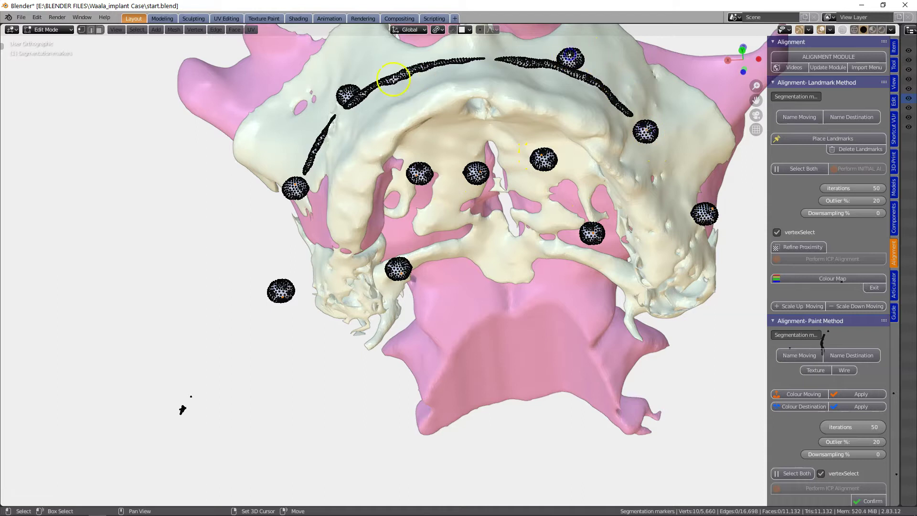
shift+click(349, 85)
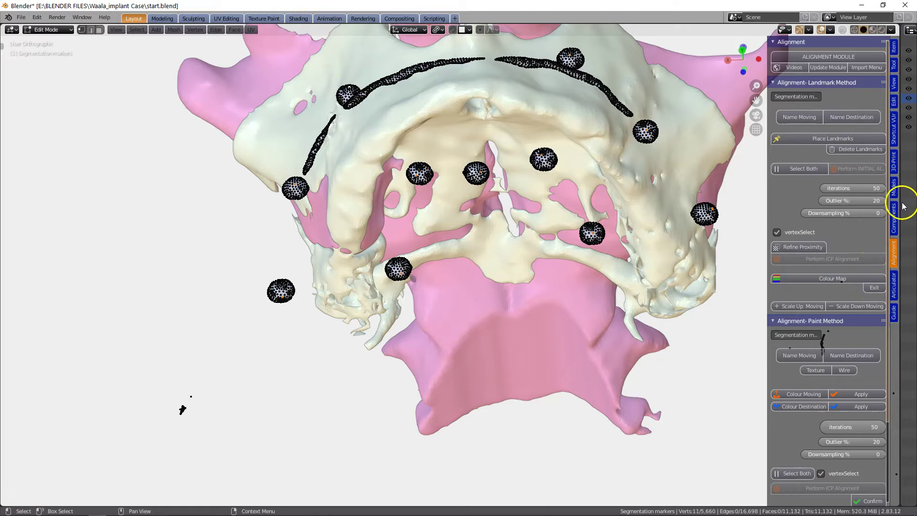
click(894, 189)
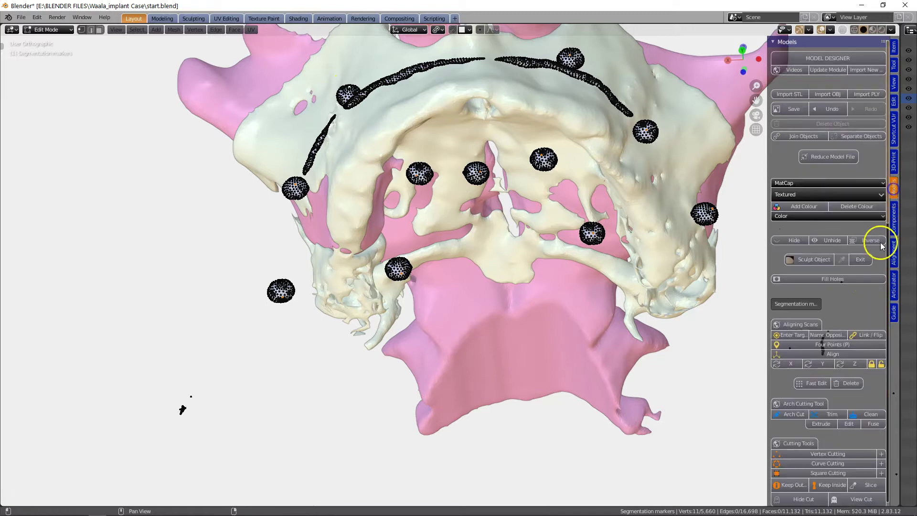
click(873, 415)
scroll(592, 285, down, 3)
middle_drag(591, 283, 536, 348)
scroll(535, 348, down, 2)
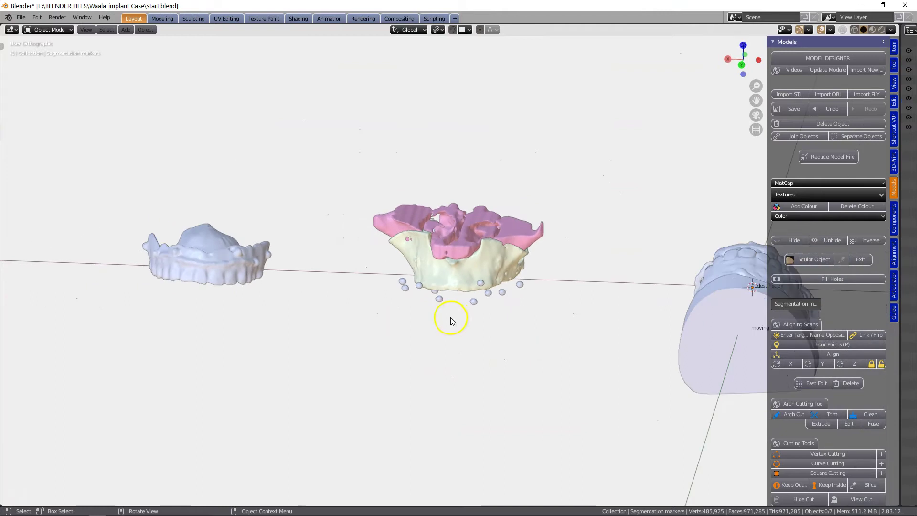
scroll(446, 317, up, 2)
scroll(253, 285, down, 1)
click(171, 258)
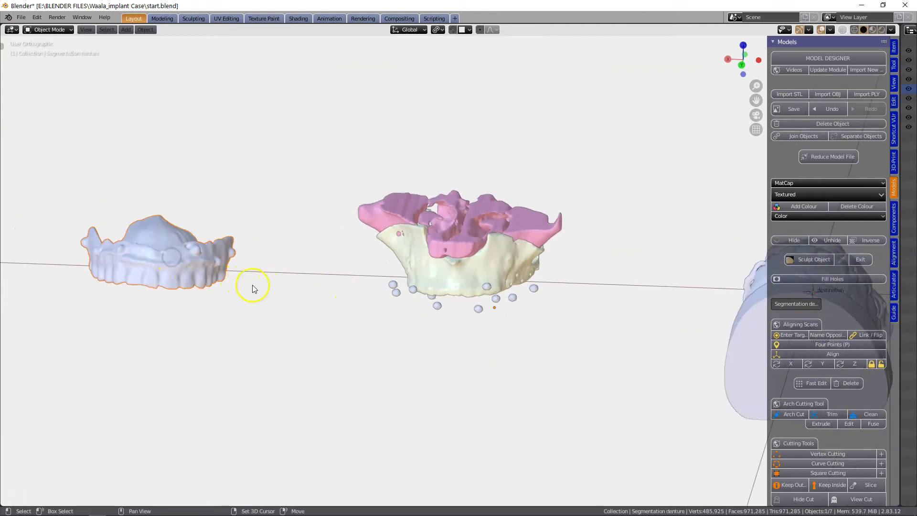
shift+middle_drag(252, 286, 302, 308)
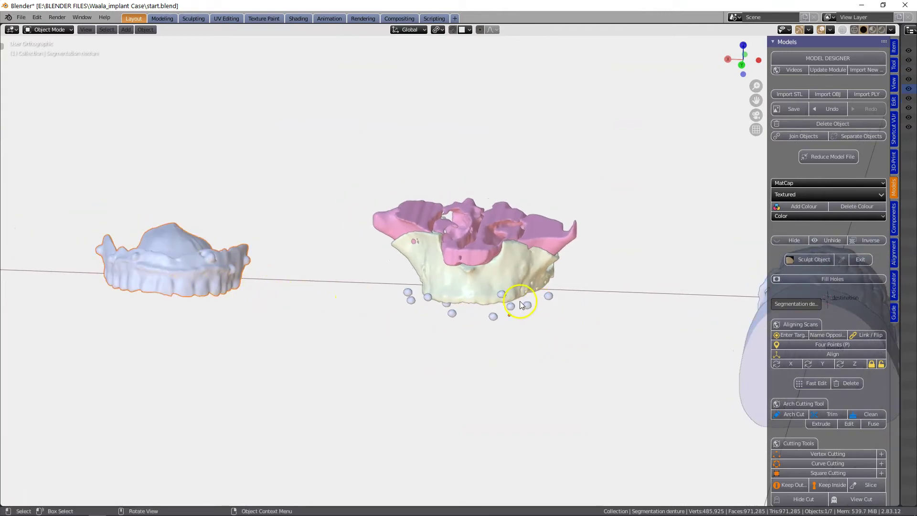
scroll(648, 327, down, 2)
shift+middle_drag(634, 315, 539, 322)
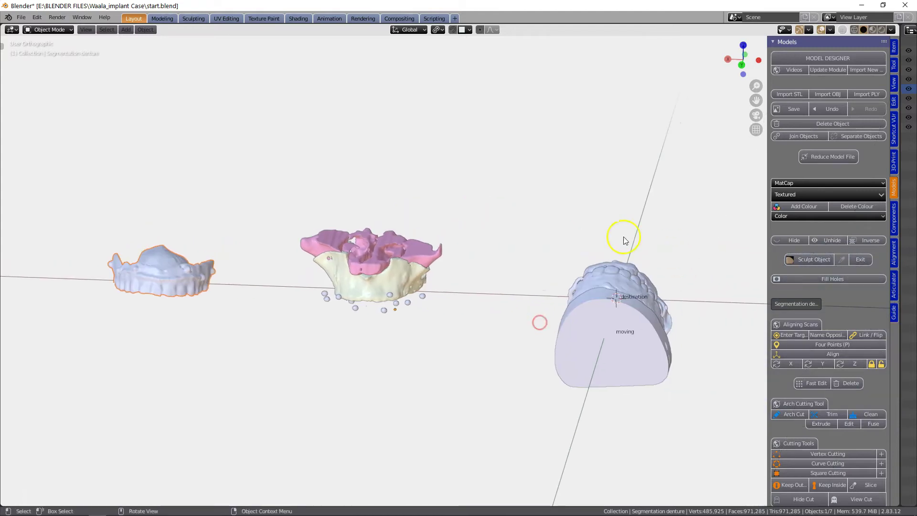
shift+middle_drag(320, 311, 414, 313)
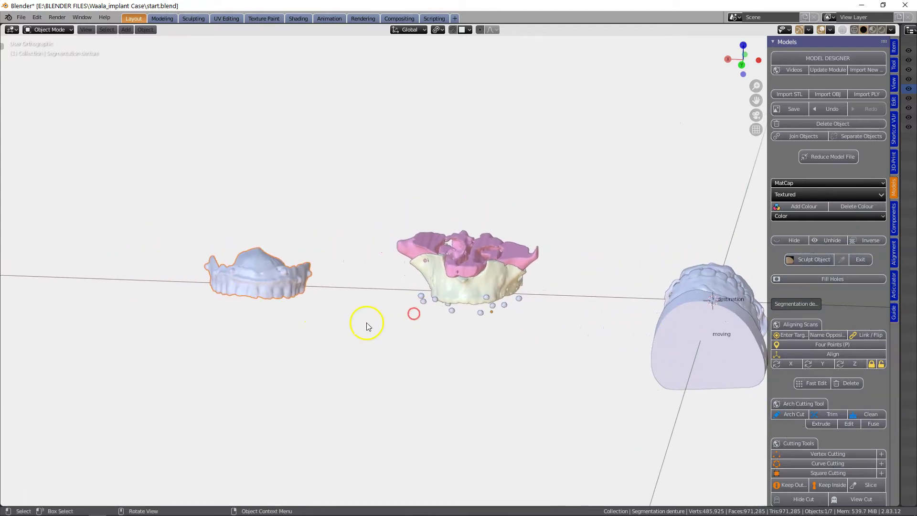
scroll(317, 328, up, 4)
scroll(317, 327, down, 2)
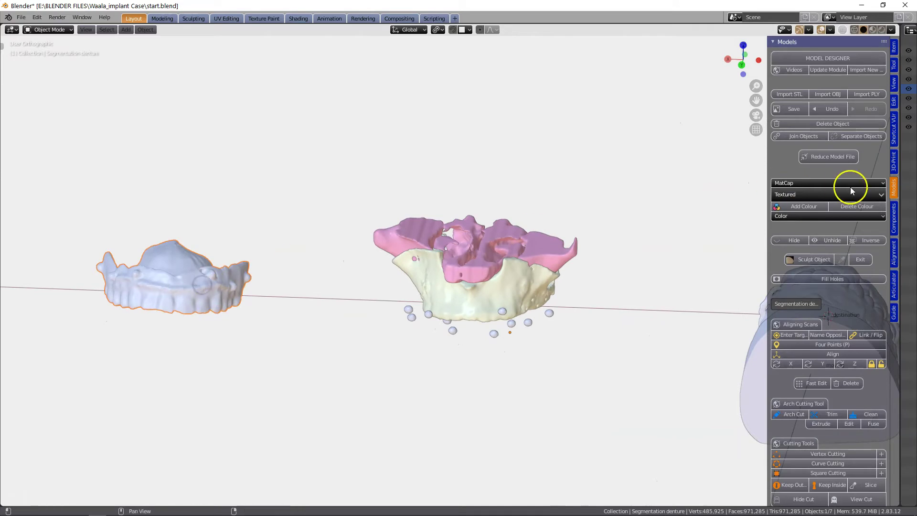
In the Alignment tools, name the denture as moving and the marker spheres as destination.
click(893, 252)
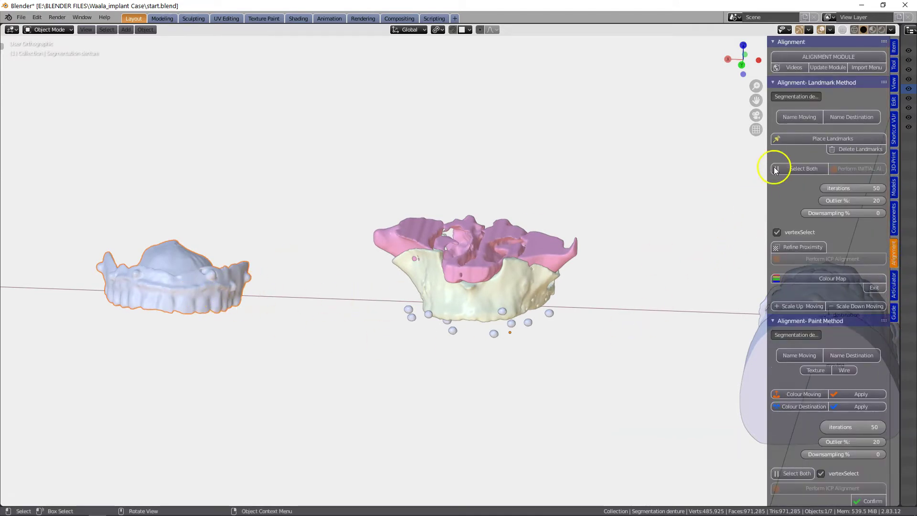
click(791, 116)
click(500, 338)
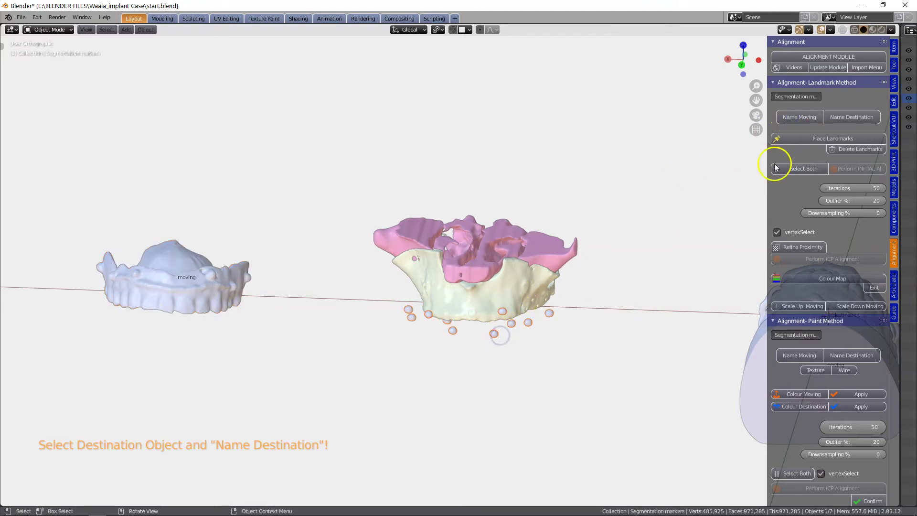
click(851, 116)
Place numbered landmarks on the denture's marker bumps, including landmarks 7 and 9.
middle_drag(302, 292, 235, 308)
scroll(234, 313, up, 3)
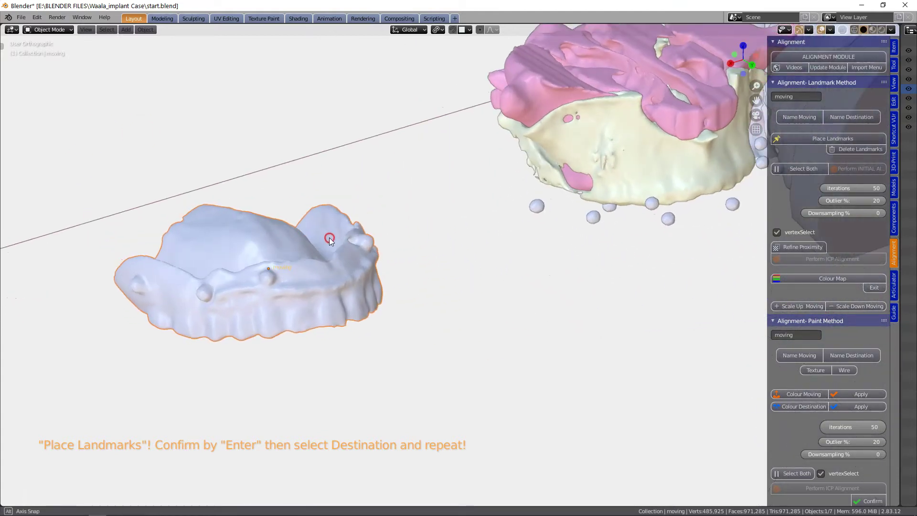
middle_drag(319, 235, 327, 236)
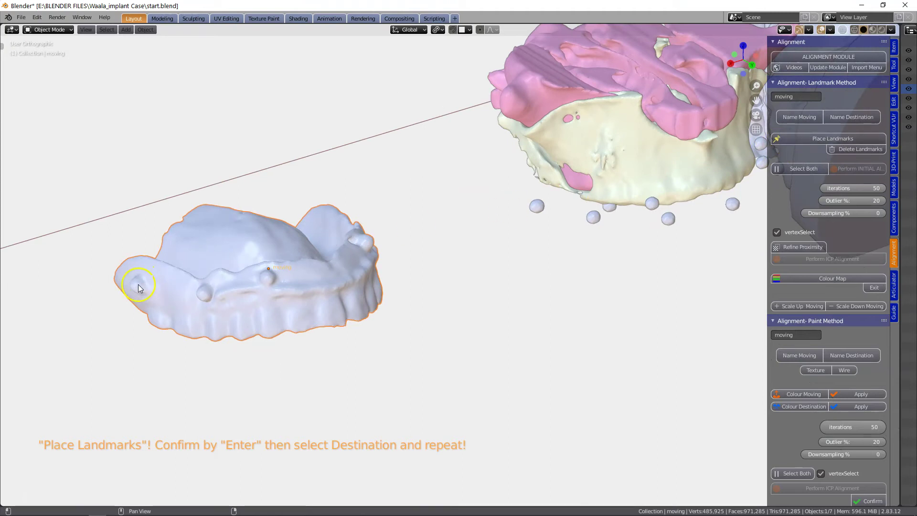
click(204, 293)
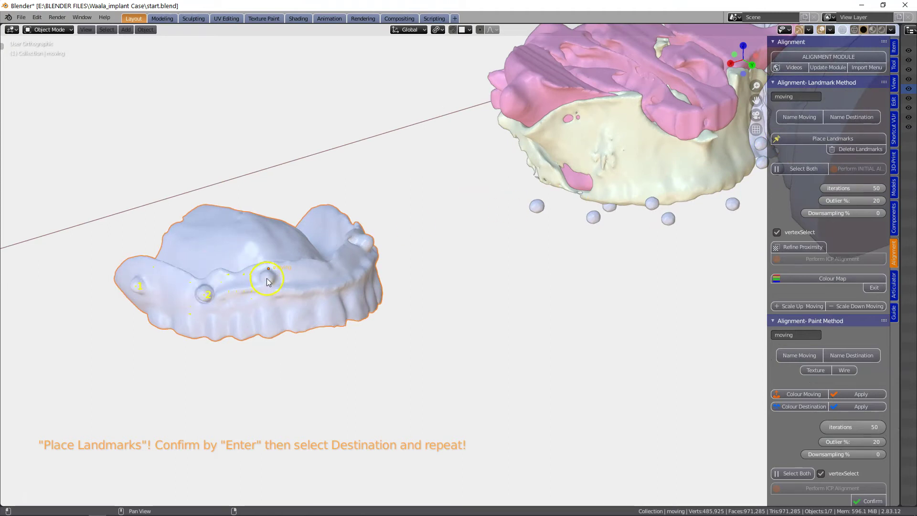
middle_drag(402, 317, 291, 308)
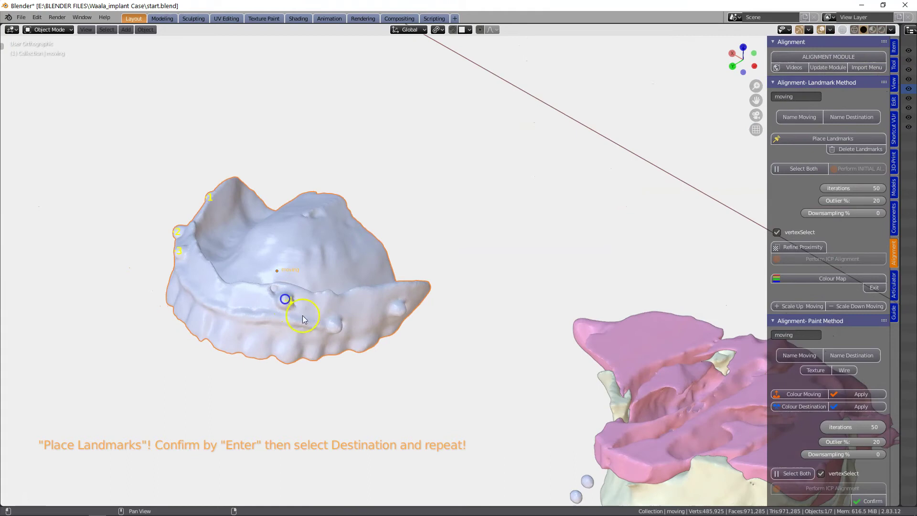
middle_drag(409, 330, 438, 232)
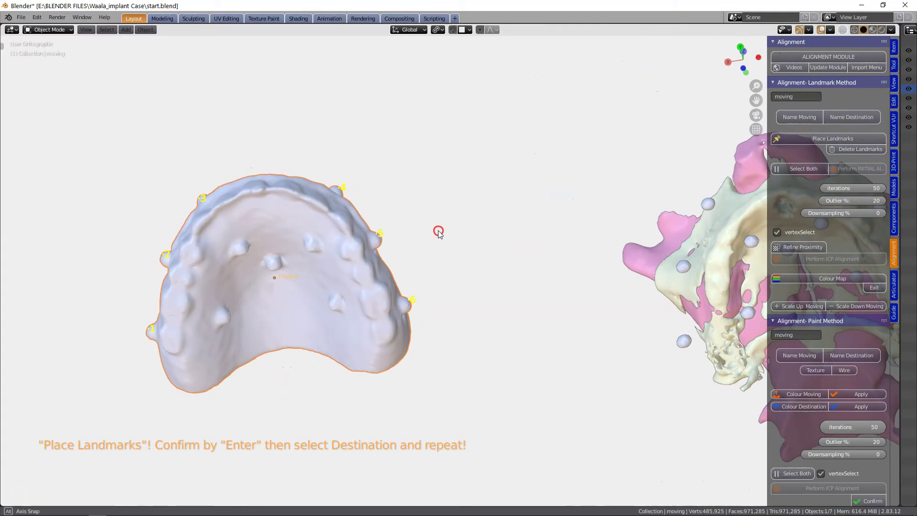
click(333, 305)
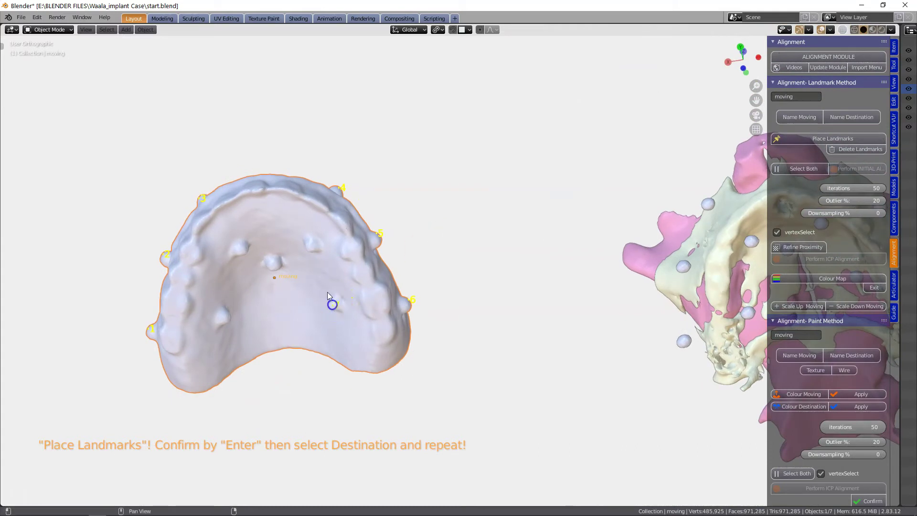
click(270, 270)
Make the marker spheres active and start placing landmarks on them.
scroll(285, 274, down, 4)
middle_drag(382, 233, 381, 323)
scroll(412, 310, up, 2)
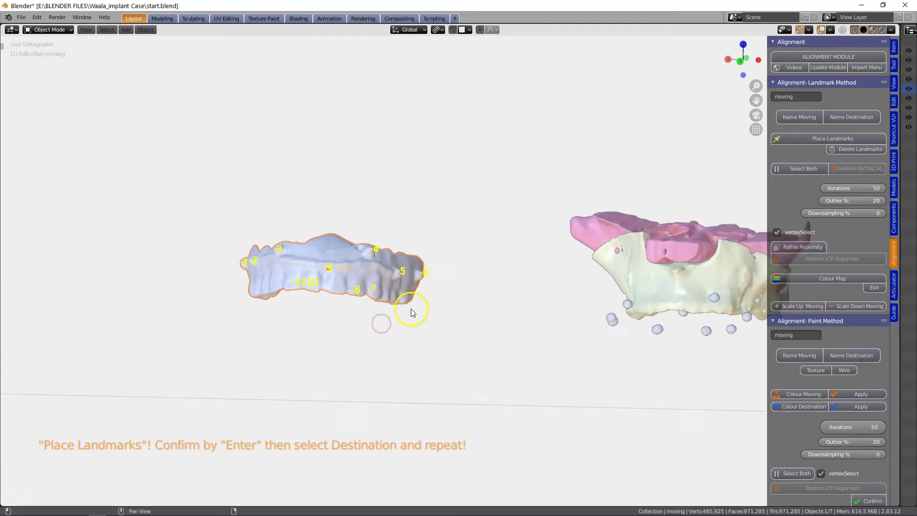
scroll(412, 310, up, 1)
middle_drag(431, 291, 458, 197)
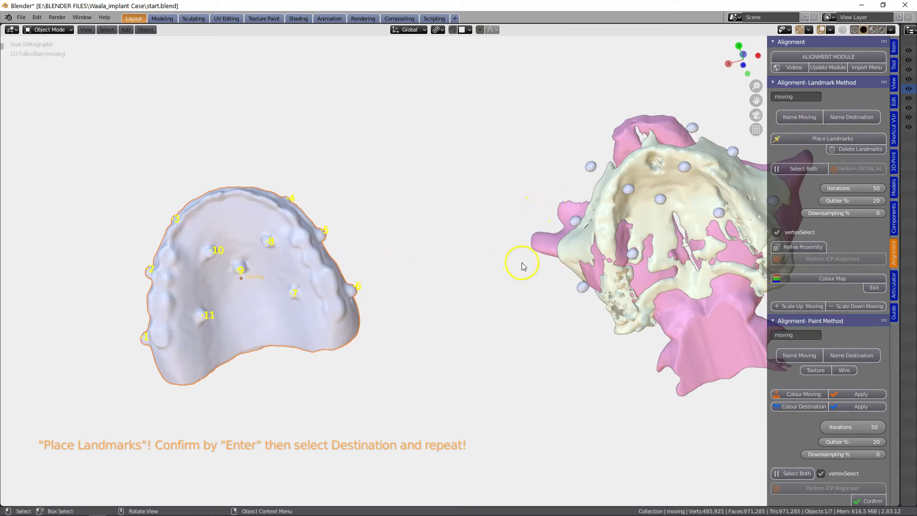
middle_drag(529, 261, 568, 334)
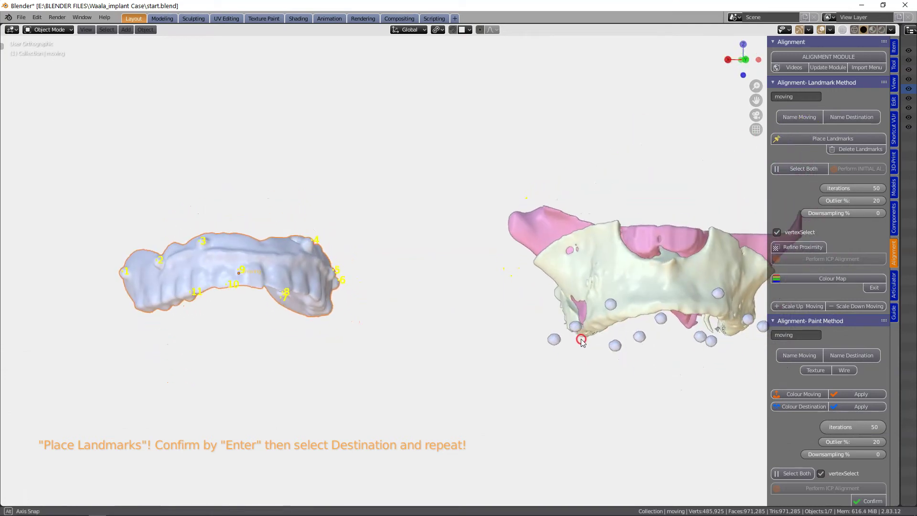
click(810, 139)
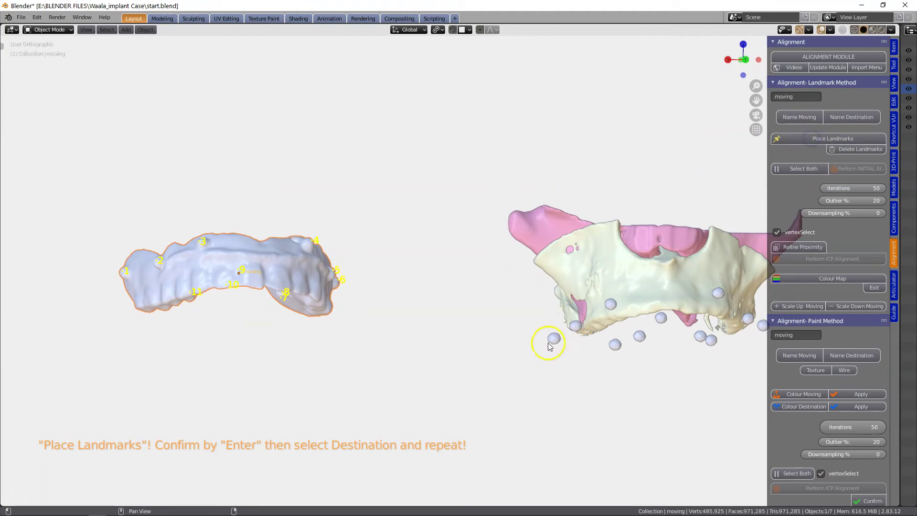
middle_drag(573, 333, 551, 333)
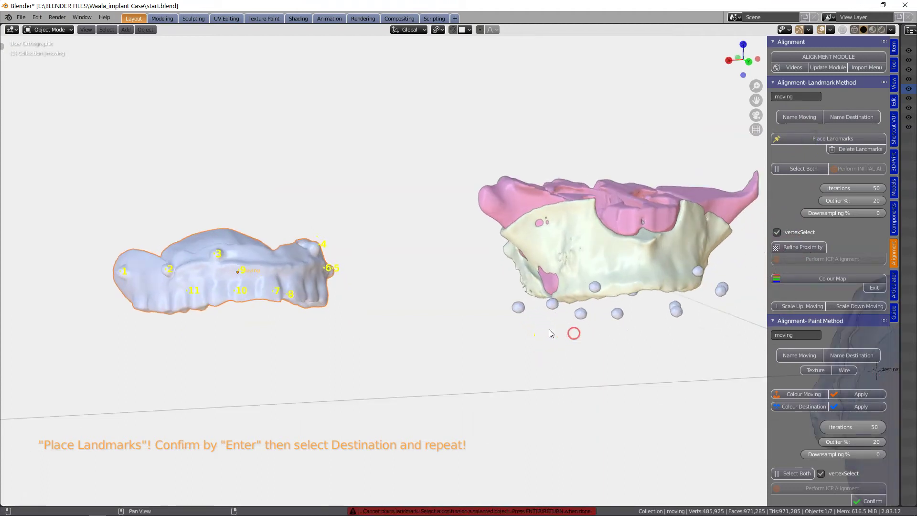
click(523, 315)
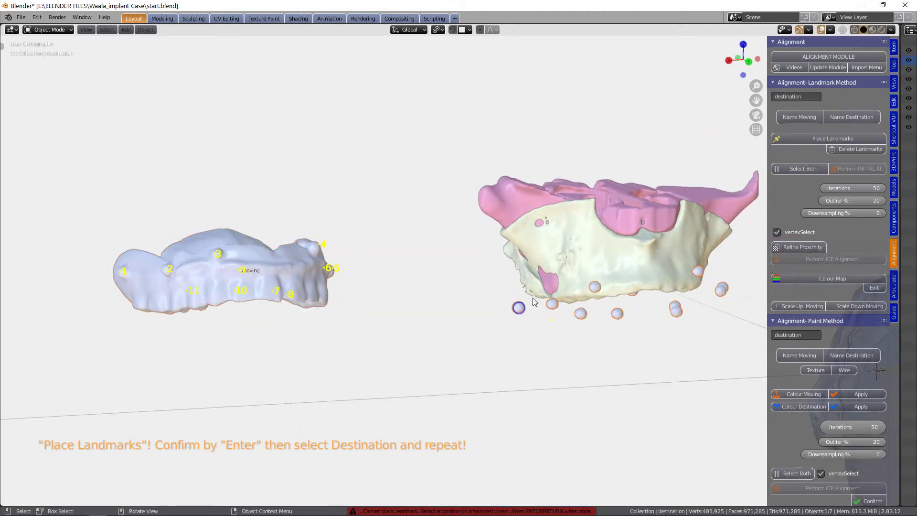
click(826, 136)
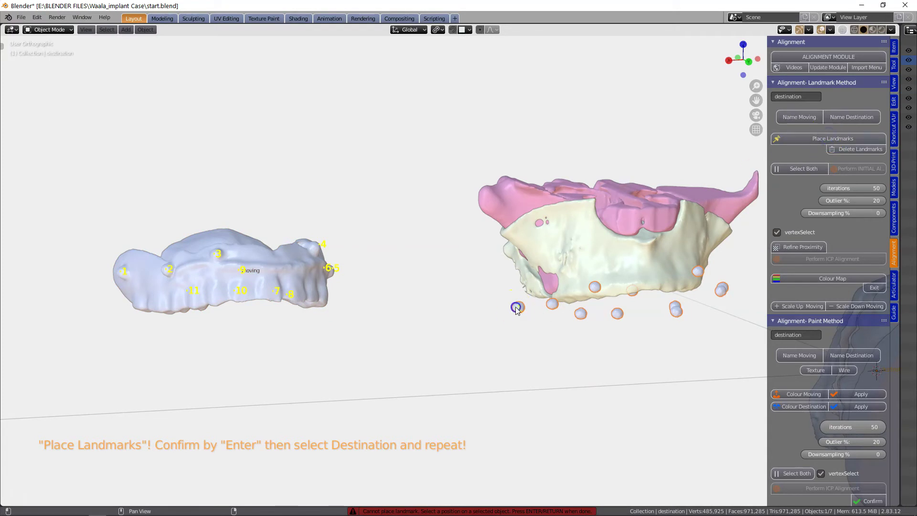
Place matching landmarks on the marker spheres, then select both the moving and destination models.
middle_drag(560, 311, 569, 314)
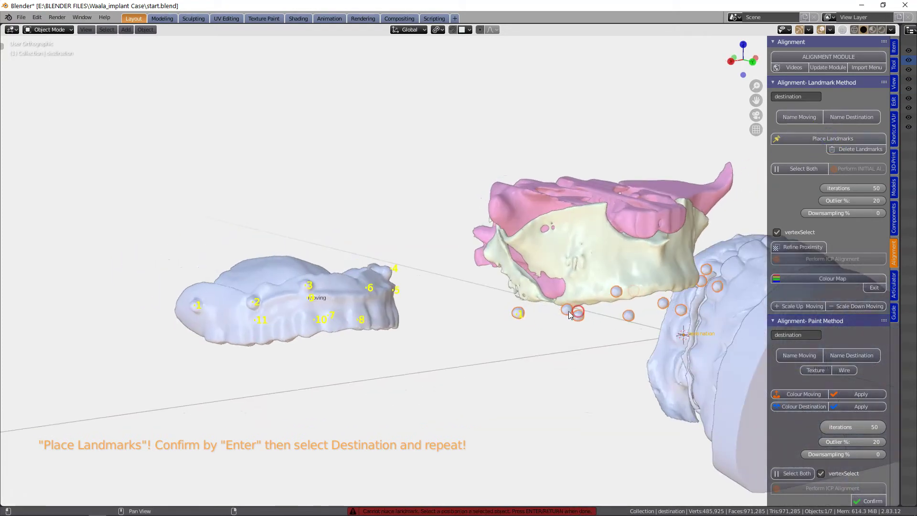
middle_drag(638, 316, 537, 297)
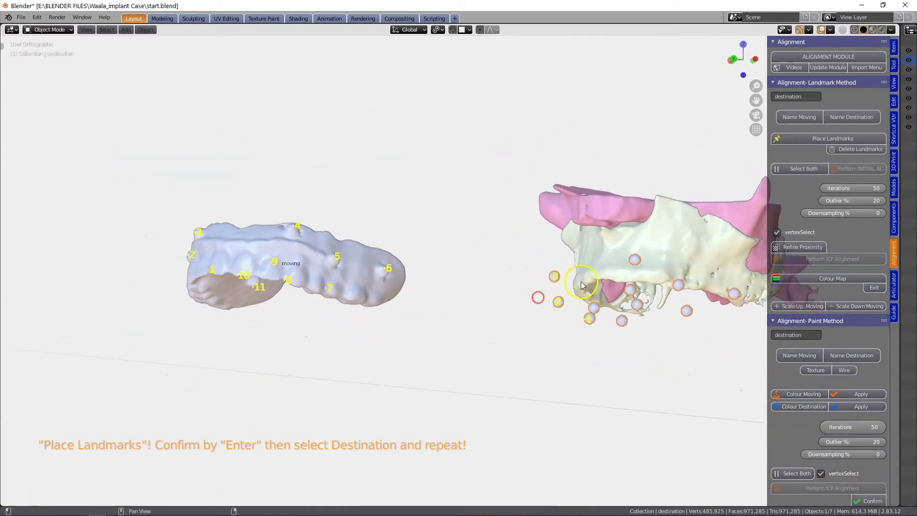
shift+middle_drag(632, 315, 469, 314)
middle_drag(469, 313, 440, 327)
middle_drag(500, 304, 507, 319)
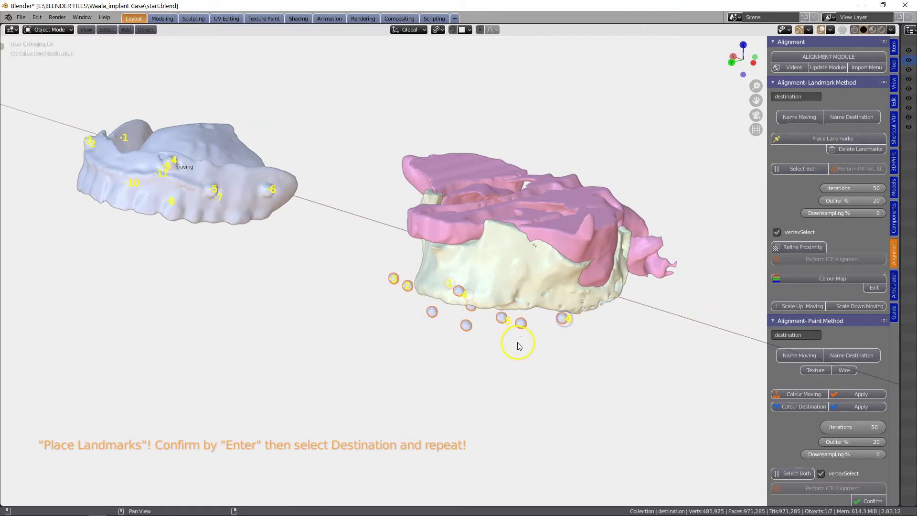
middle_drag(515, 343, 577, 229)
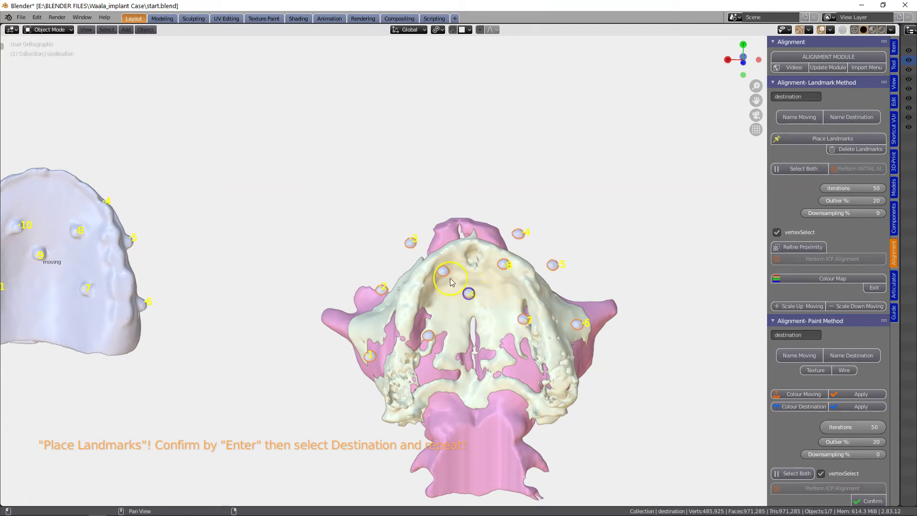
scroll(429, 338, down, 3)
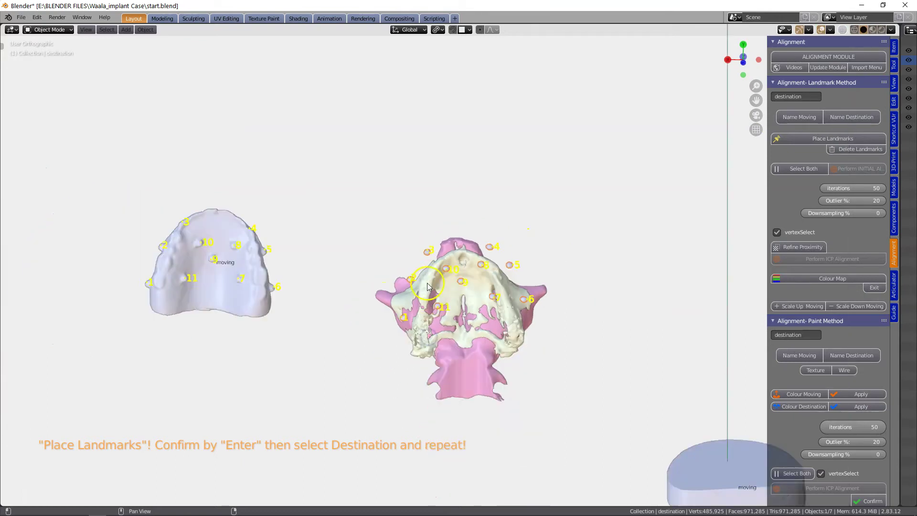
middle_drag(424, 287, 422, 375)
middle_click(434, 331)
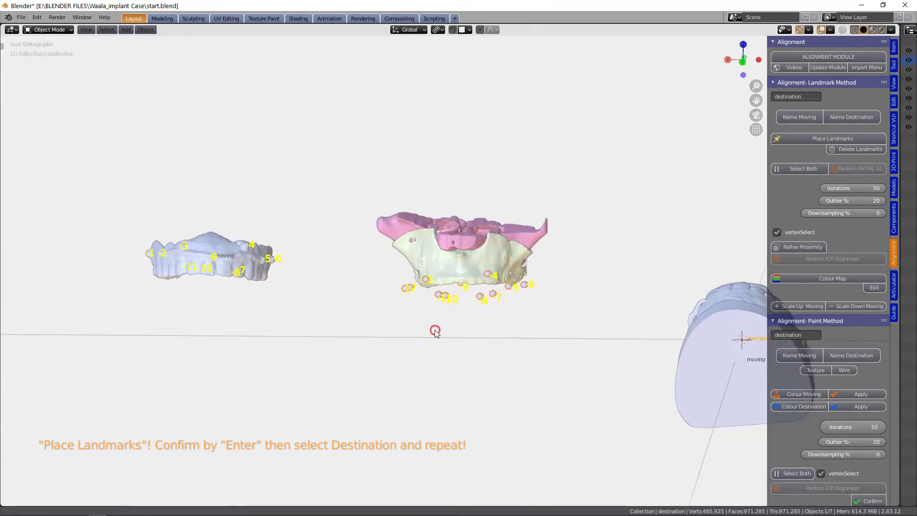
click(788, 169)
Run the initial landmark alignment and then ICP alignment of the denture.
click(854, 169)
scroll(475, 366, up, 3)
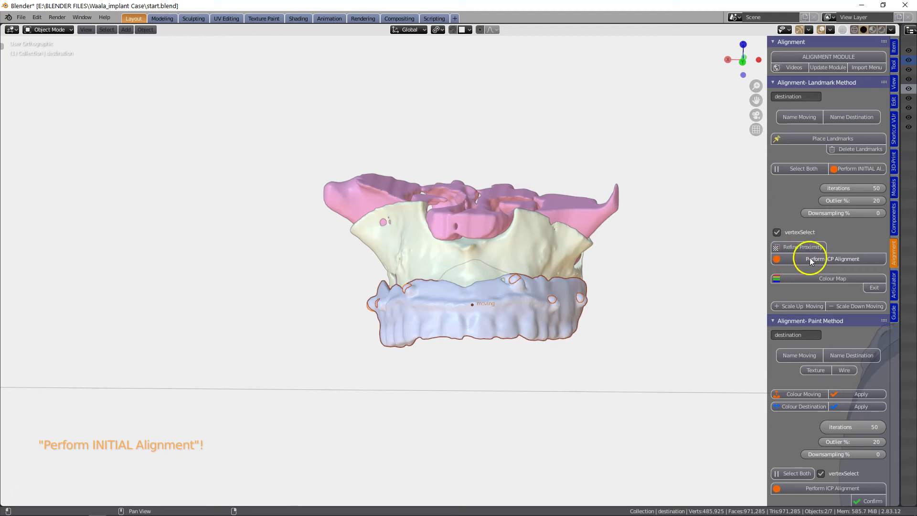
click(808, 259)
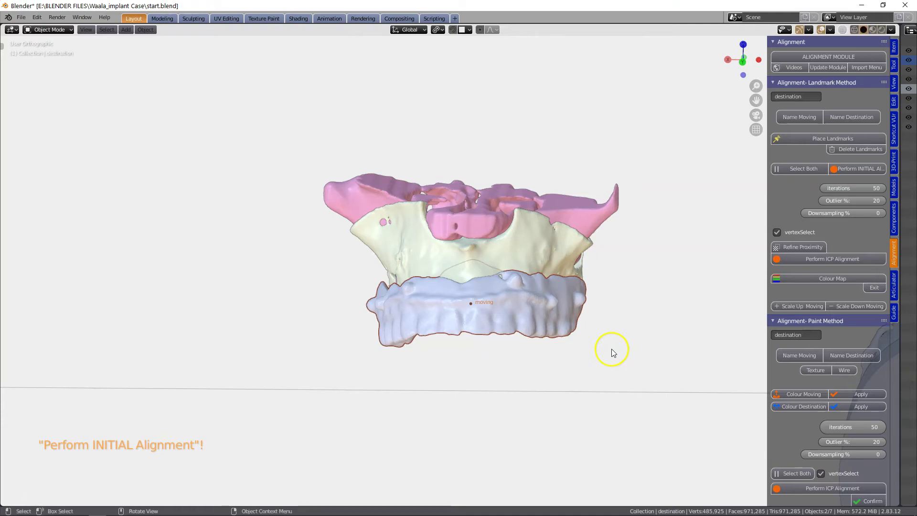
shift+middle_drag(611, 352, 563, 334)
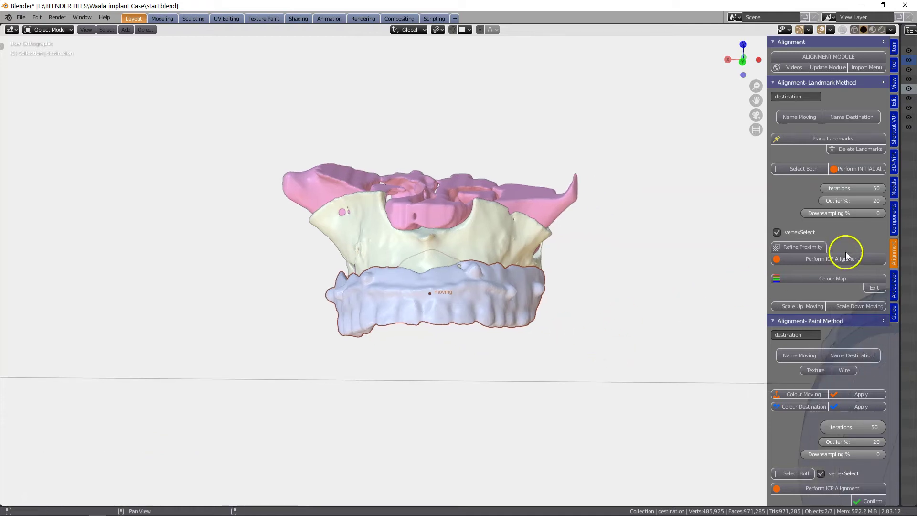
Check the denture's underside, select the destination denture, and refine proximity between the models.
key(Tab)
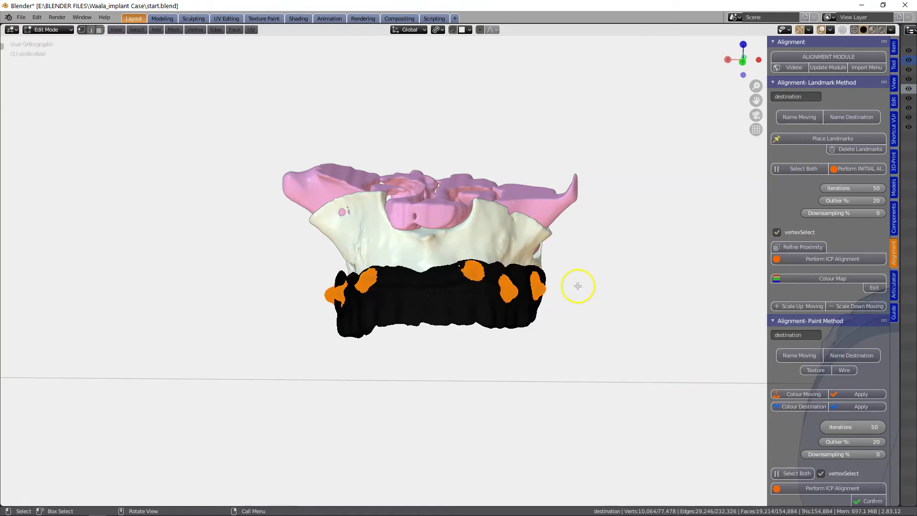
scroll(482, 299, up, 4)
middle_drag(483, 299, 353, 348)
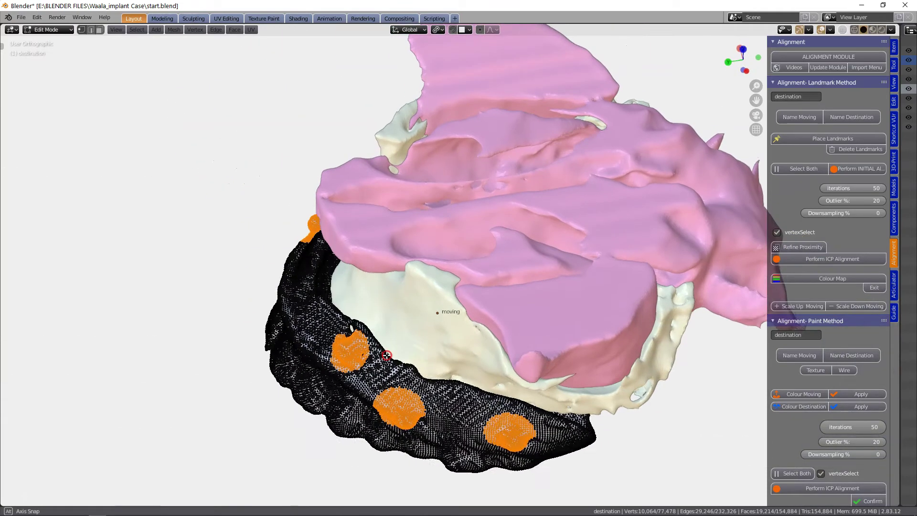
key(Tab)
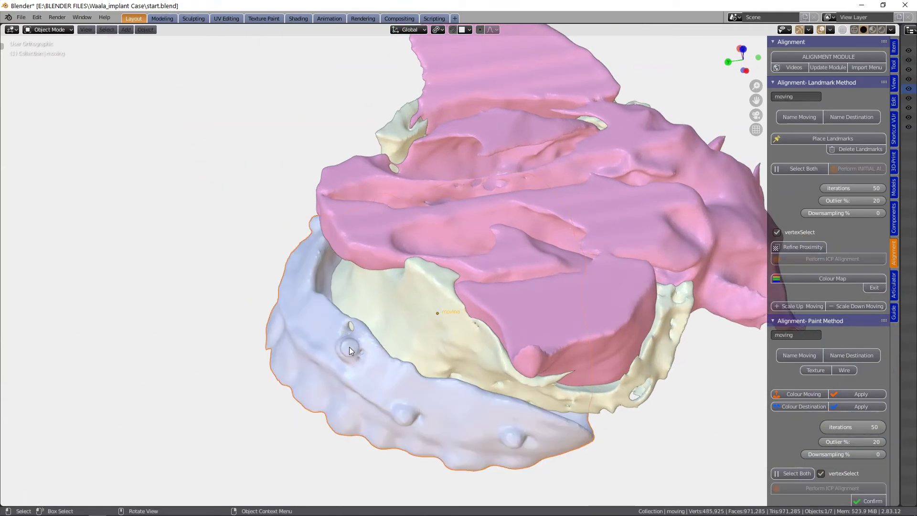
click(350, 347)
key(Tab)
key(Tab)
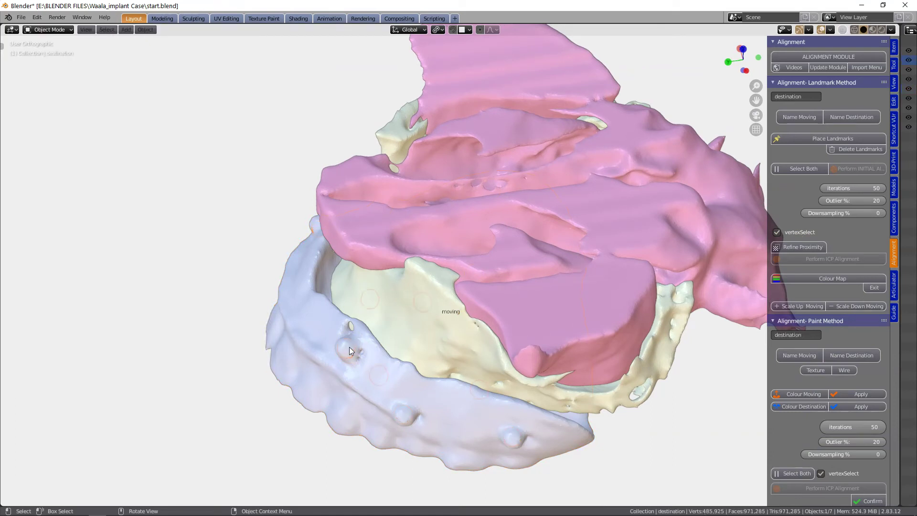
middle_drag(349, 347, 499, 332)
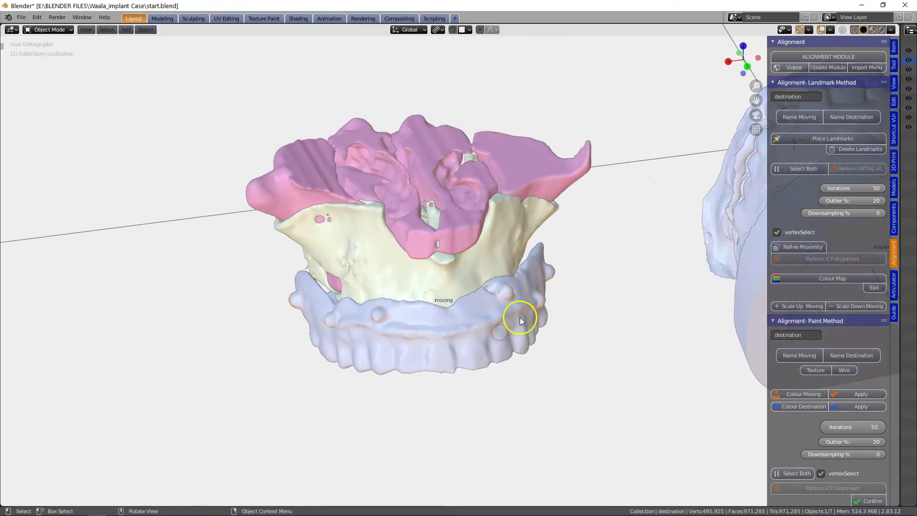
click(791, 247)
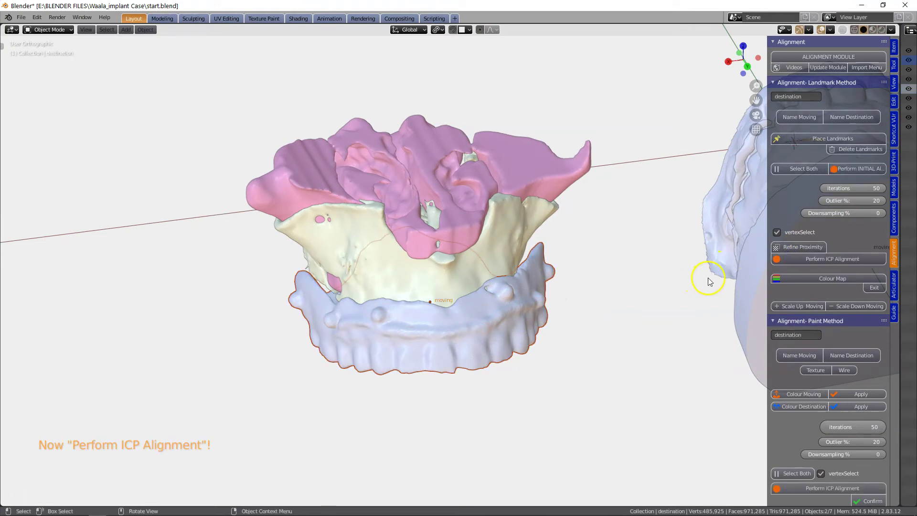
Run Perform ICP Alignment to fit the moving denture onto the destination denture, then inspect the fit.
click(817, 259)
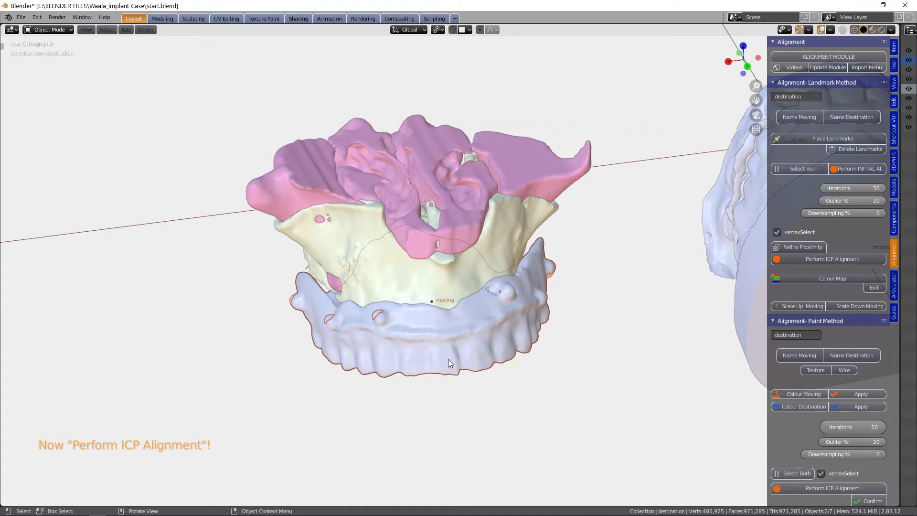
middle_drag(448, 359, 368, 368)
scroll(473, 353, up, 4)
click(482, 359)
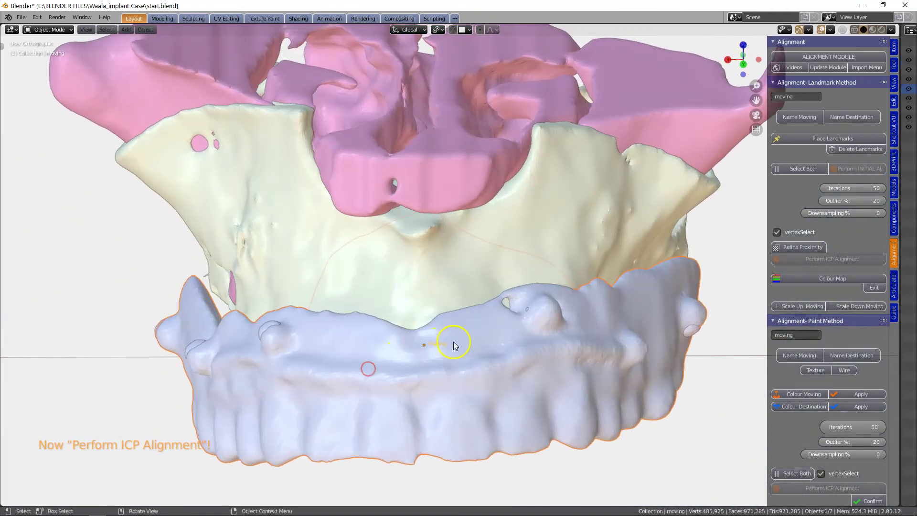
shift+click(451, 345)
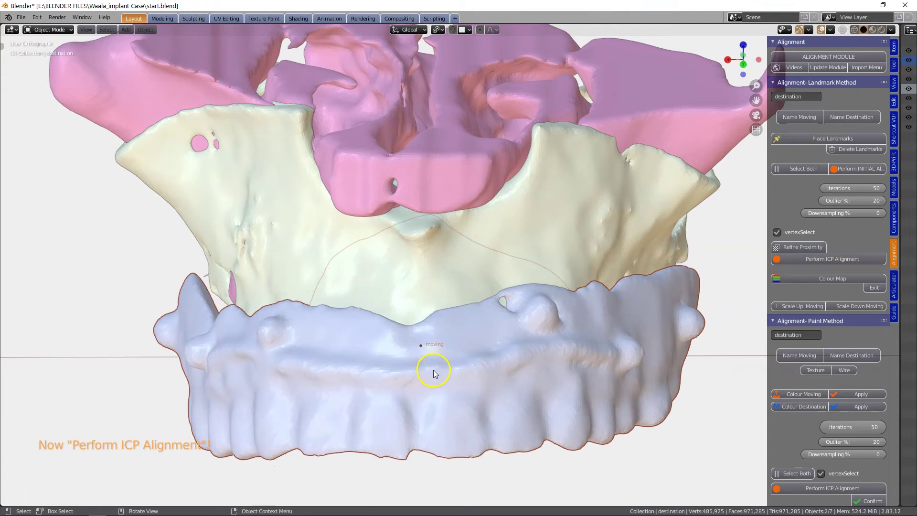
middle_drag(433, 372, 360, 350)
scroll(317, 351, up, 4)
scroll(409, 344, down, 5)
click(404, 370)
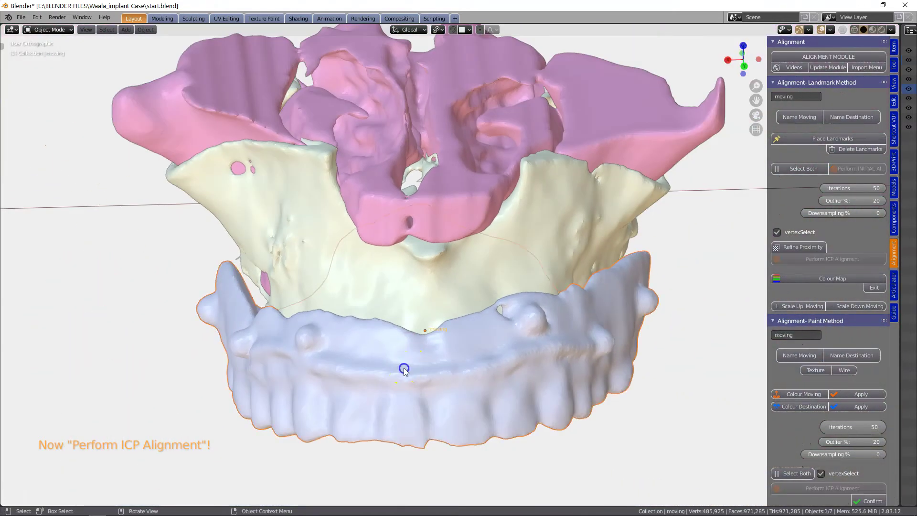
middle_drag(402, 368, 299, 375)
Inspect the painted marker areas in Edit Mode with X-ray on, then return to Object Mode.
key(Tab)
scroll(440, 365, up, 4)
click(842, 30)
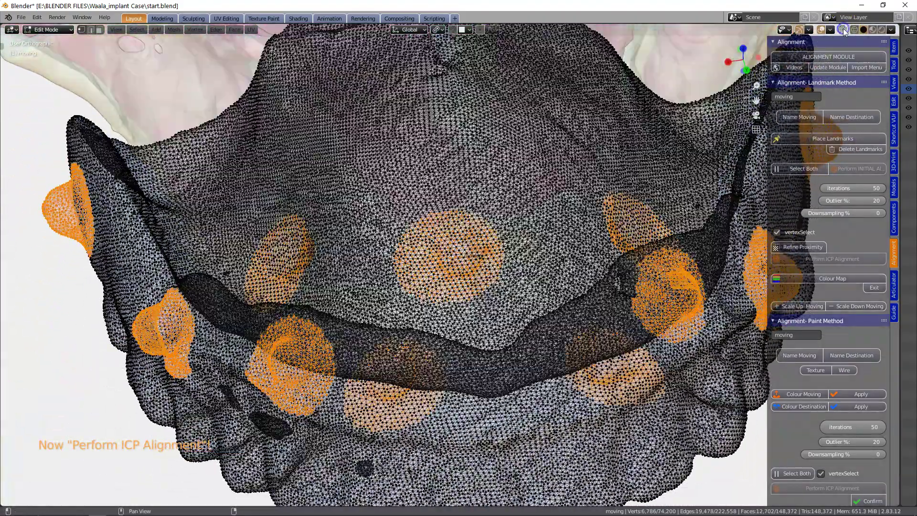
middle_drag(282, 273, 288, 286)
scroll(288, 332, up, 1)
shift+middle_drag(187, 351, 410, 286)
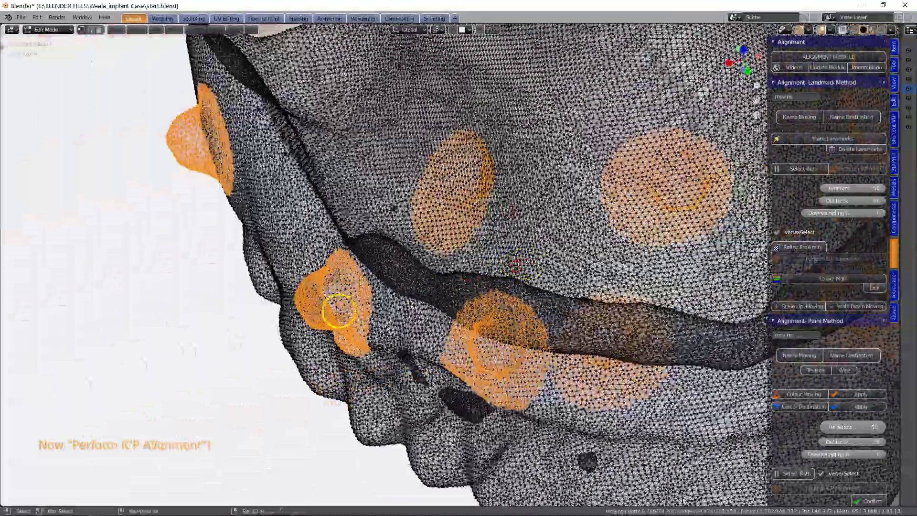
scroll(333, 314, up, 4)
mouse_move(331, 316)
middle_down()
mouse_move(313, 313)
mouse_move(458, 223)
middle_up()
scroll(308, 337, up, 4)
scroll(337, 305, up, 3)
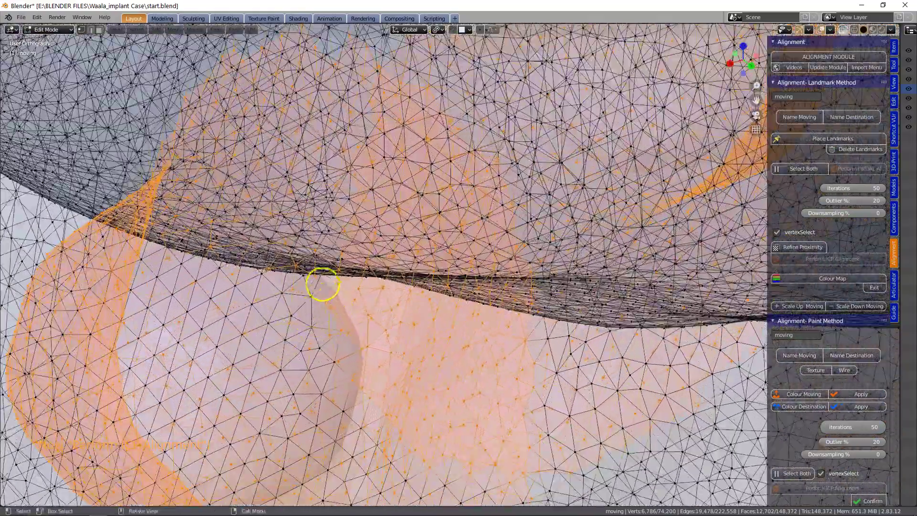
scroll(297, 337, down, 5)
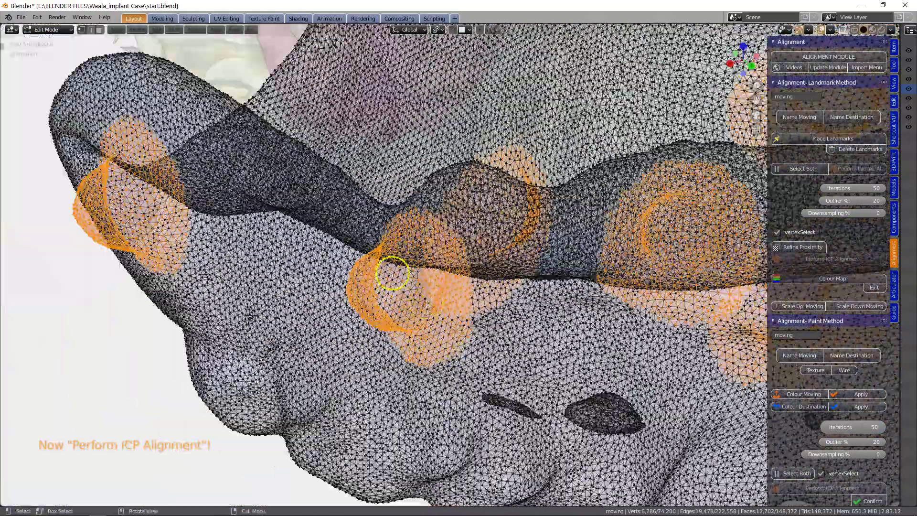
middle_drag(132, 199, 134, 234)
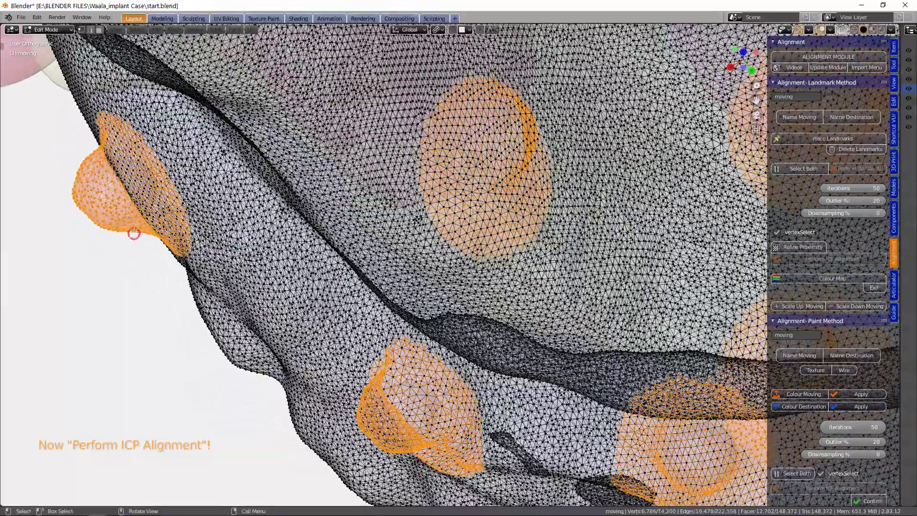
key(Tab)
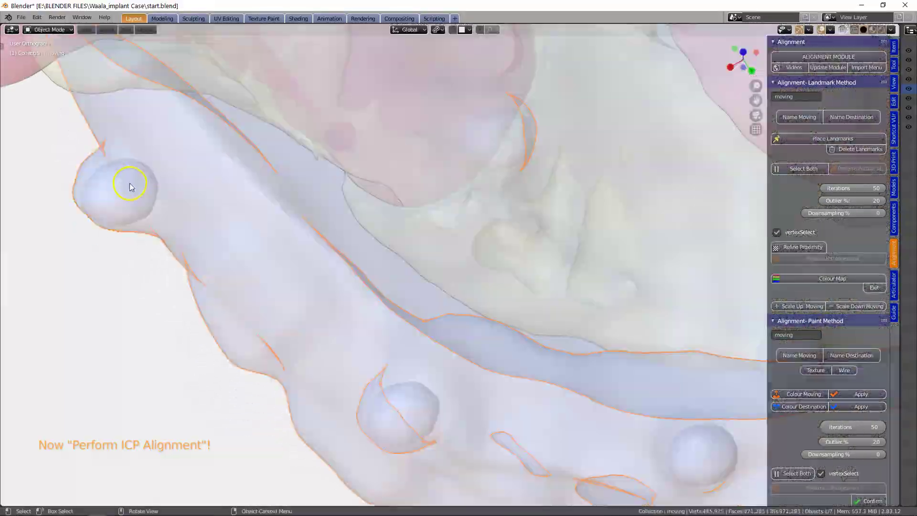
Select each denture and compare their marker spheres from lower side views of the arch.
click(130, 186)
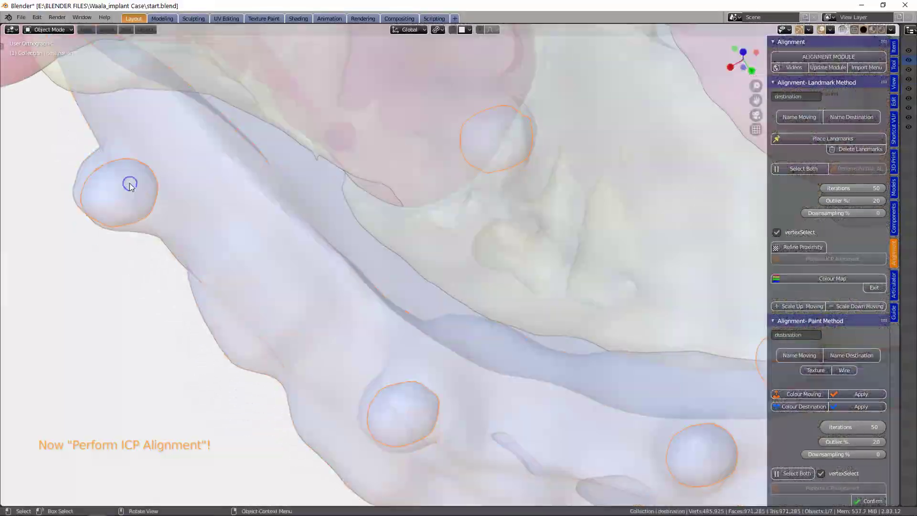
click(399, 405)
scroll(420, 377, down, 2)
middle_drag(461, 326, 292, 345)
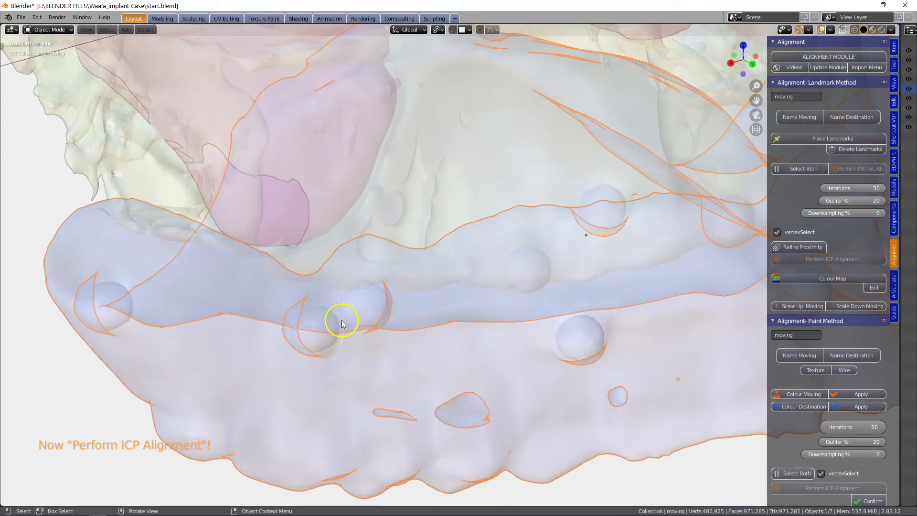
middle_drag(518, 334, 397, 375)
middle_drag(475, 379, 462, 331)
scroll(415, 311, up, 3)
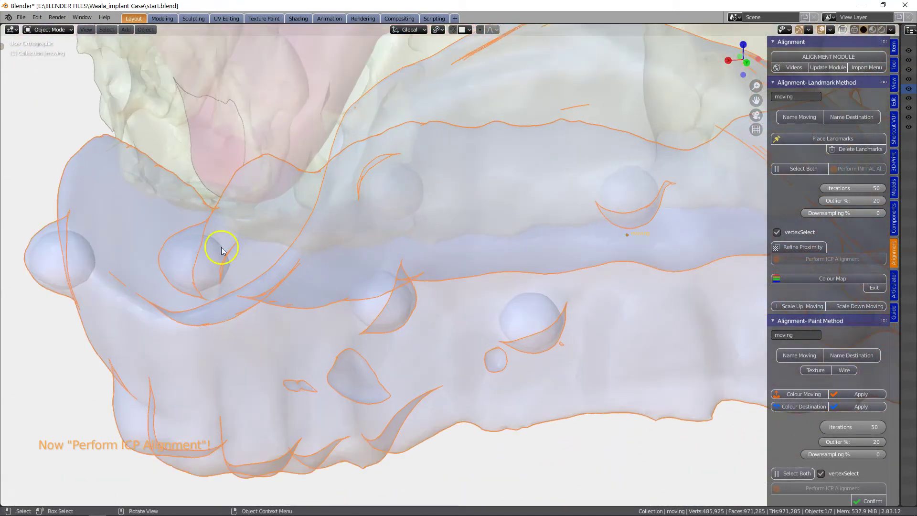
scroll(502, 265, down, 3)
middle_drag(501, 266, 420, 284)
scroll(399, 293, up, 4)
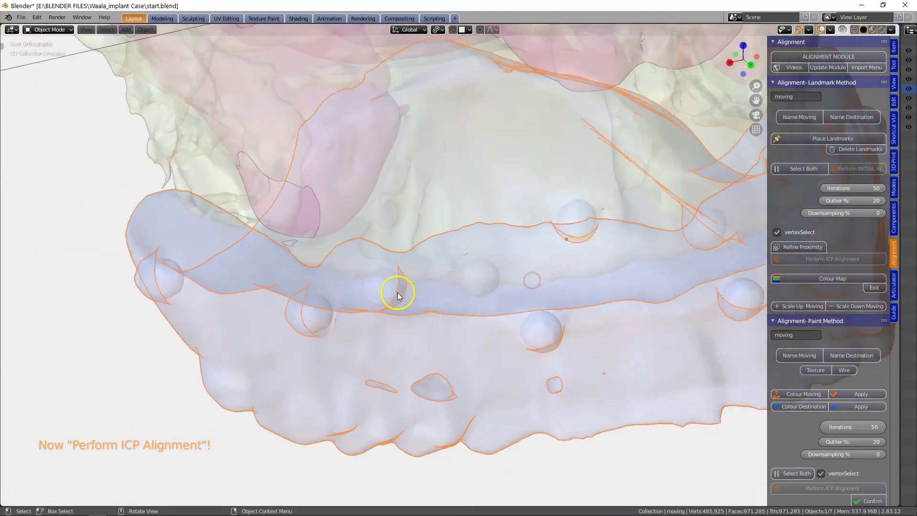
Recheck the marker-sphere overlap from frontal and tilted angles, then turn X-ray off.
click(553, 338)
middle_drag(552, 338, 500, 368)
click(316, 272)
scroll(316, 271, up, 3)
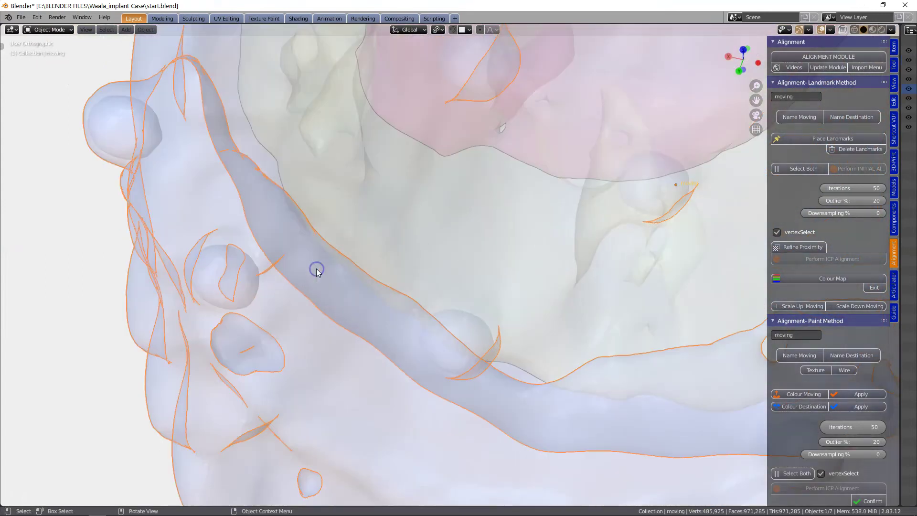
scroll(273, 270, down, 2)
middle_drag(272, 270, 251, 264)
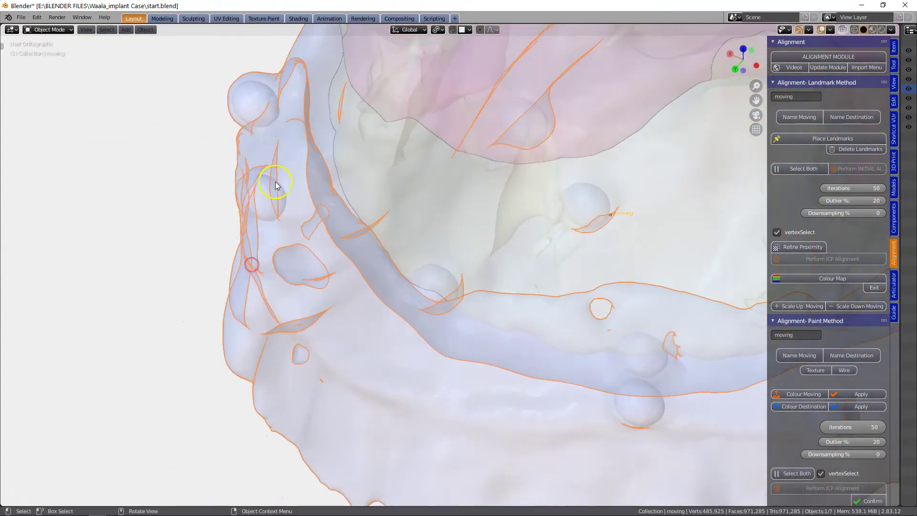
scroll(280, 229, down, 3)
middle_drag(364, 256, 430, 237)
scroll(526, 263, up, 3)
scroll(333, 307, down, 3)
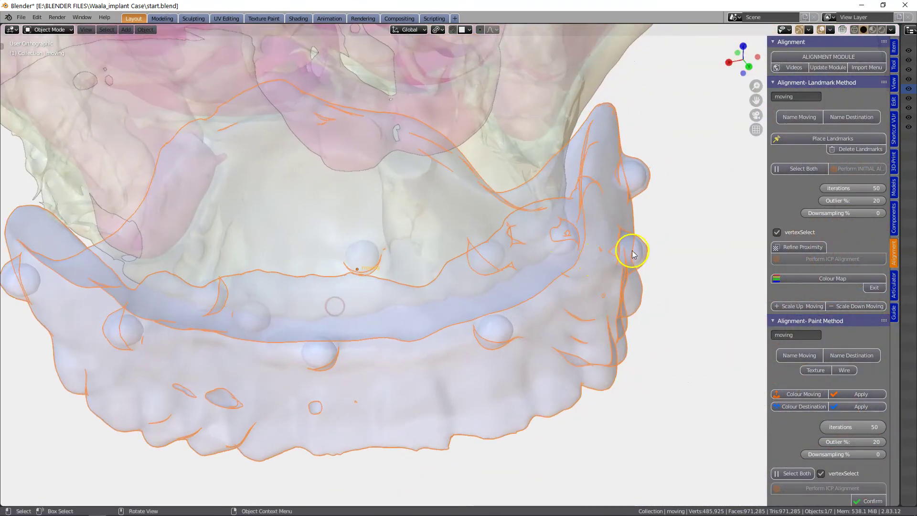
scroll(632, 244, up, 2)
scroll(506, 315, up, 2)
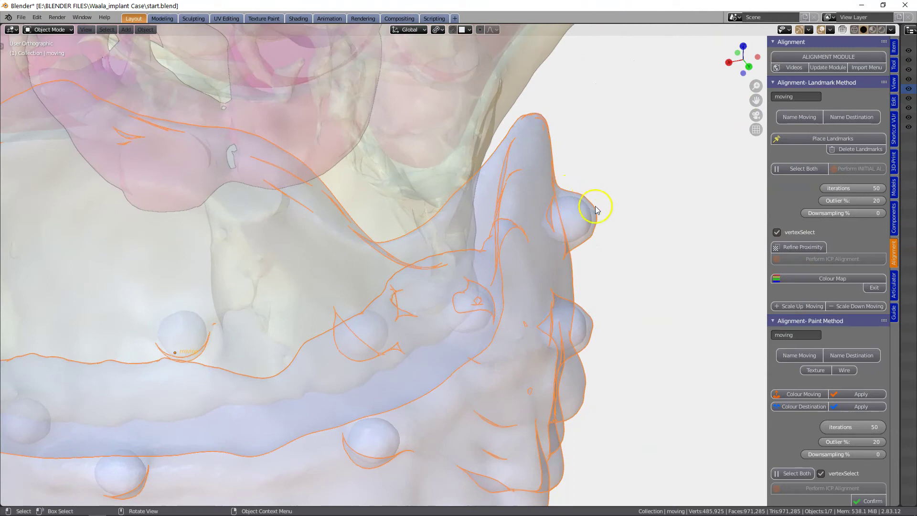
scroll(640, 237, down, 3)
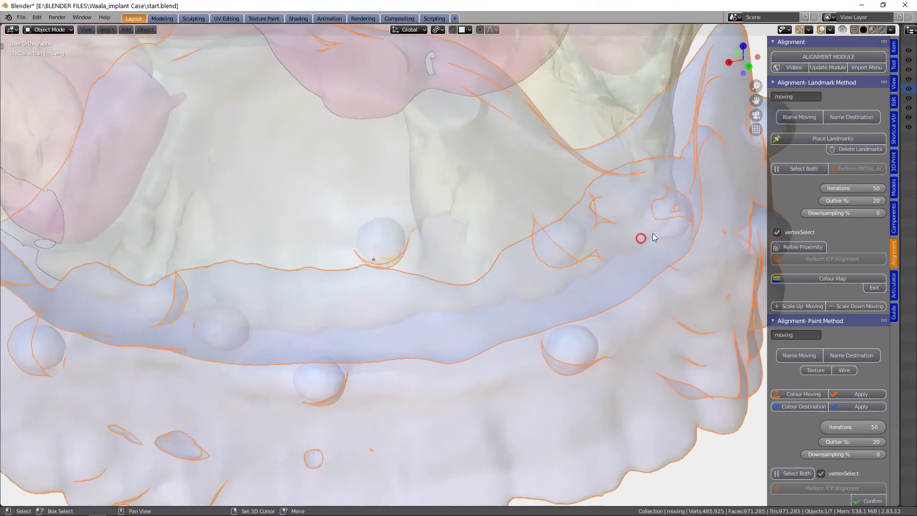
scroll(321, 340, down, 2)
middle_drag(177, 347, 172, 344)
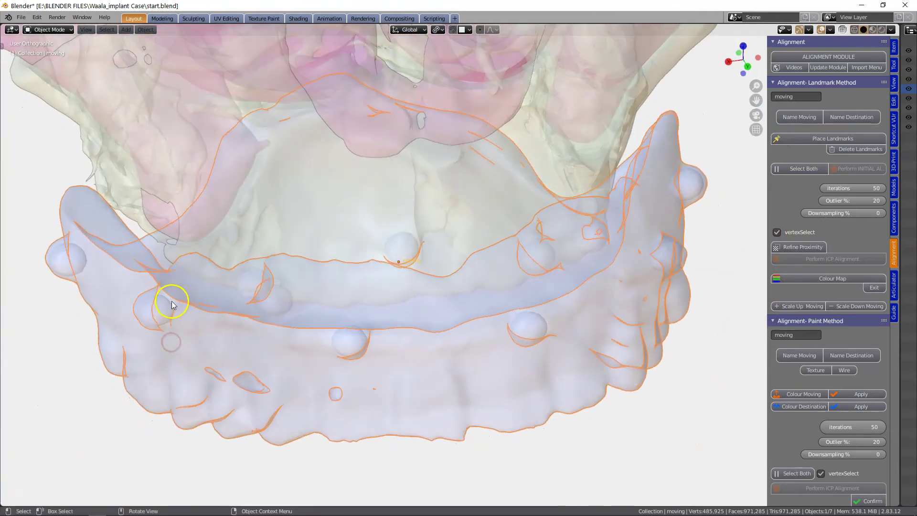
shift+middle_drag(172, 304, 266, 309)
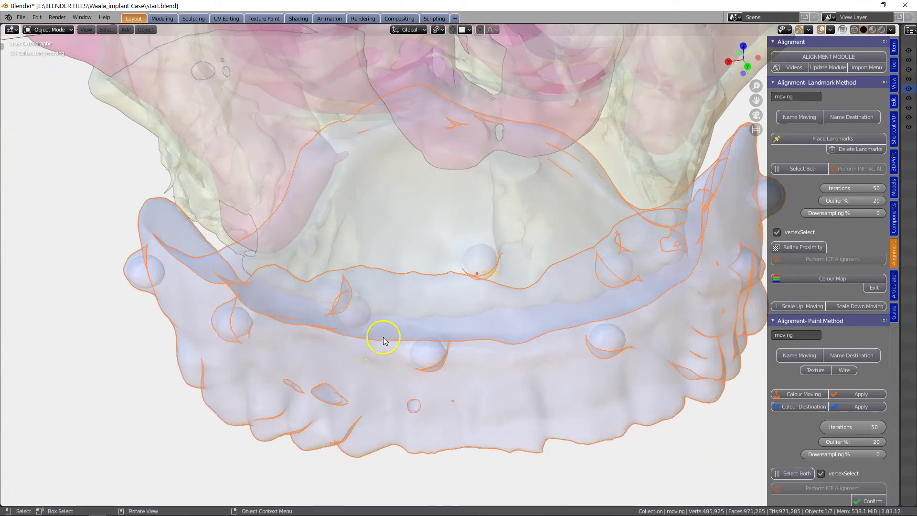
mouse_move(383, 334)
middle_down()
mouse_move(383, 309)
mouse_move(390, 318)
middle_up()
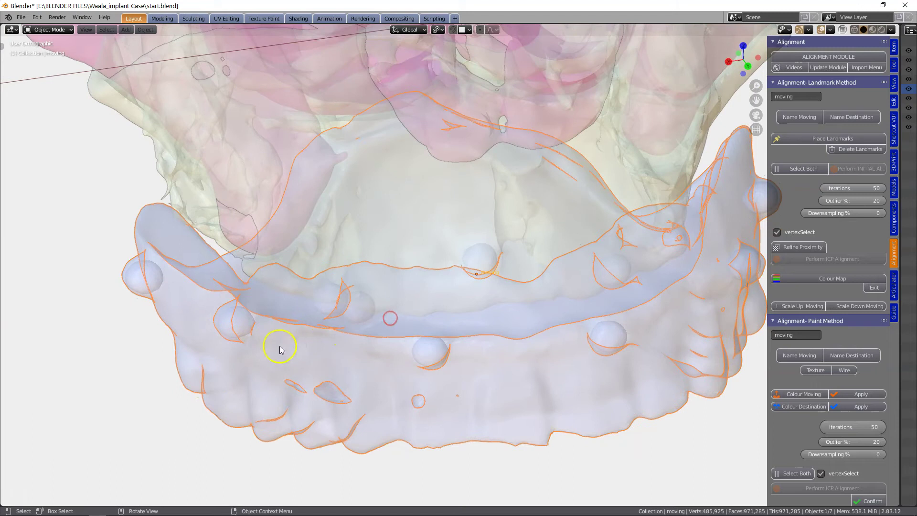
middle_drag(430, 355, 476, 319)
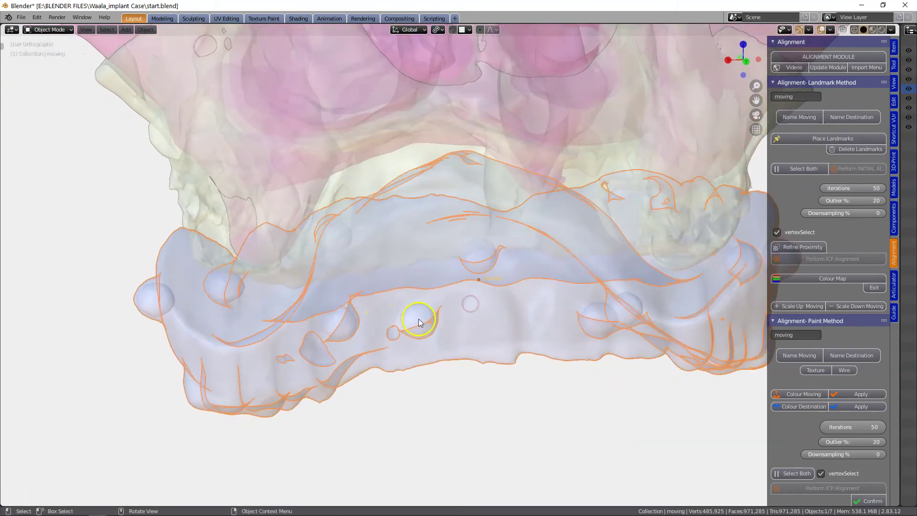
scroll(475, 323, down, 3)
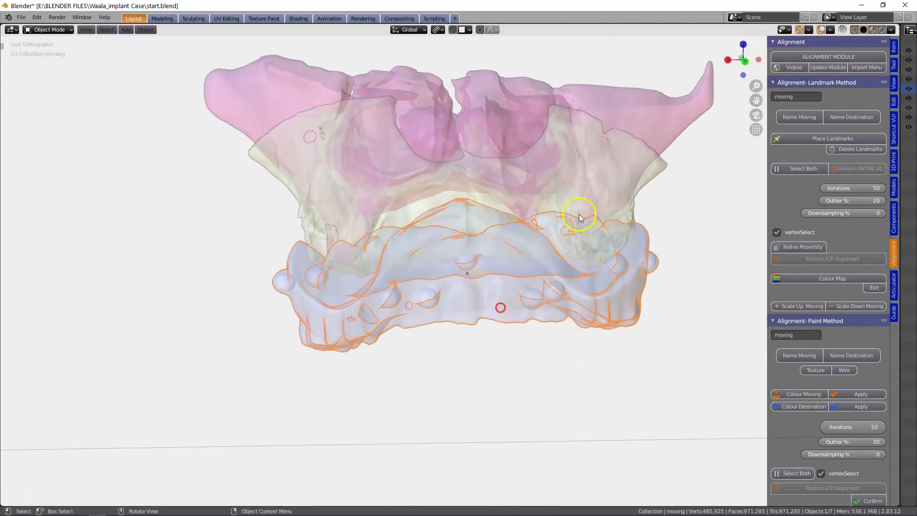
click(841, 30)
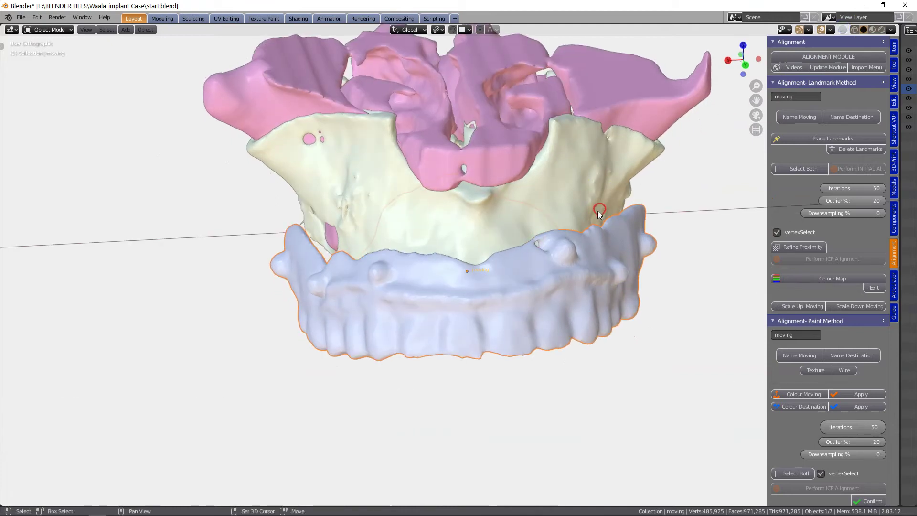
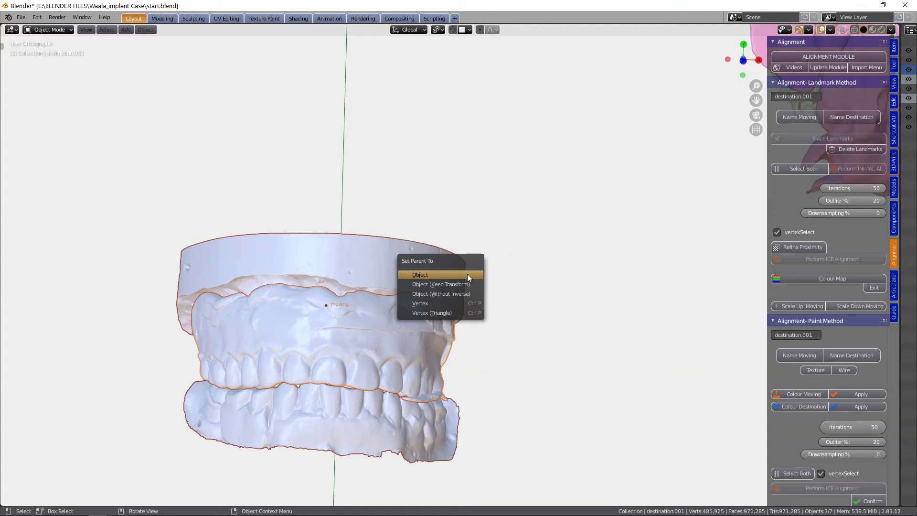
Parent moving.001 to destination.001, keeping the scan in place.
click(319, 351)
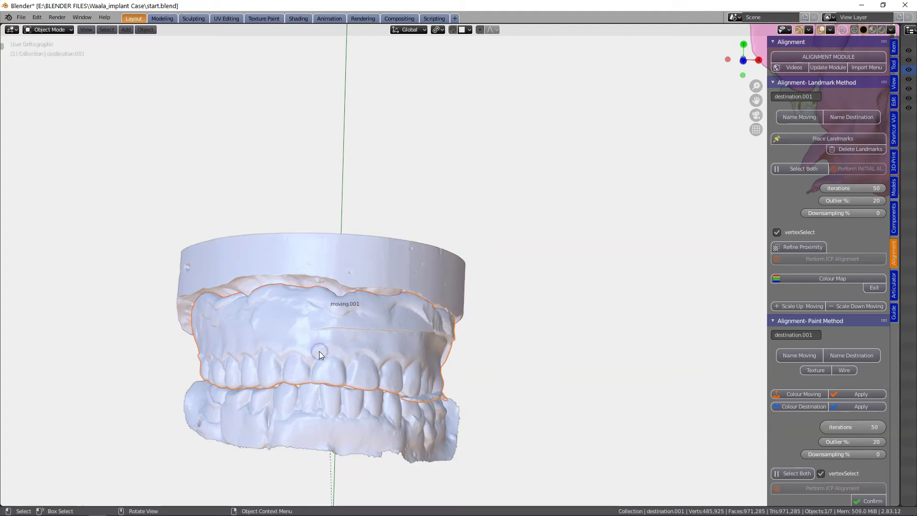
key(g)
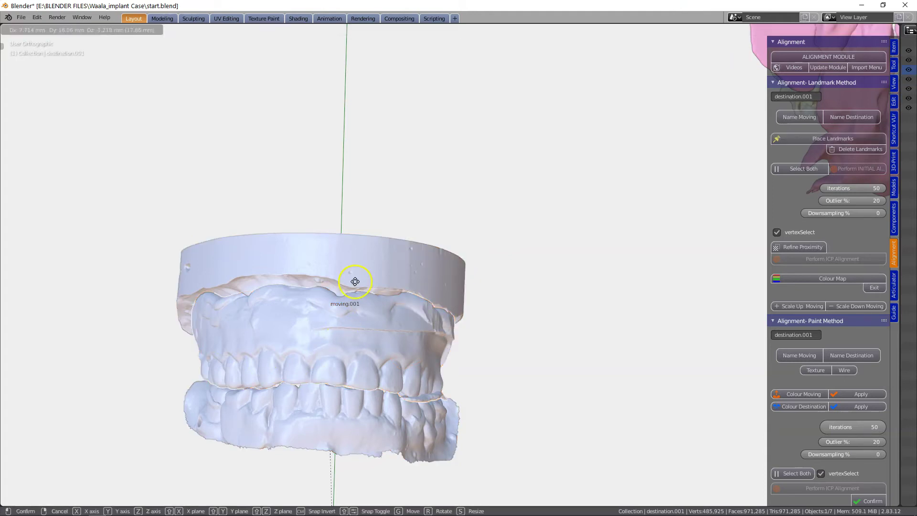
click(340, 328)
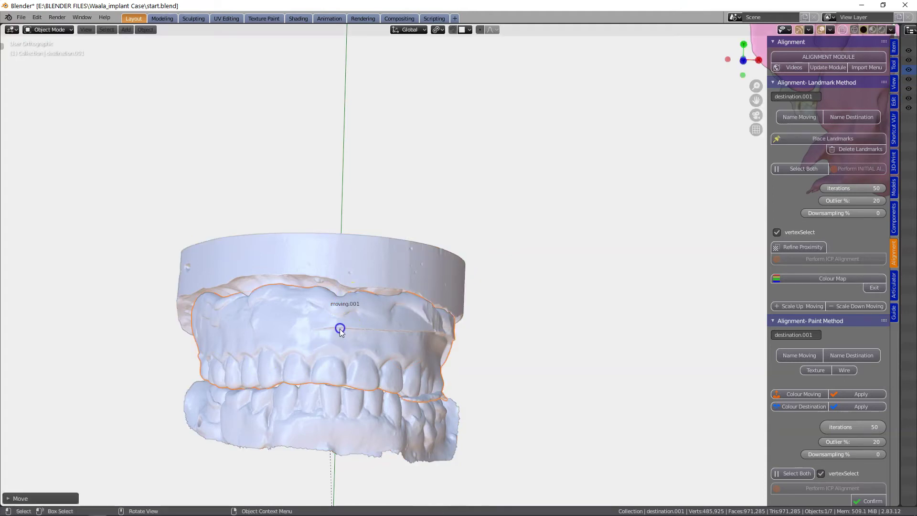
Move and rotate destination.001 with its child below the upper jaw models.
click(893, 47)
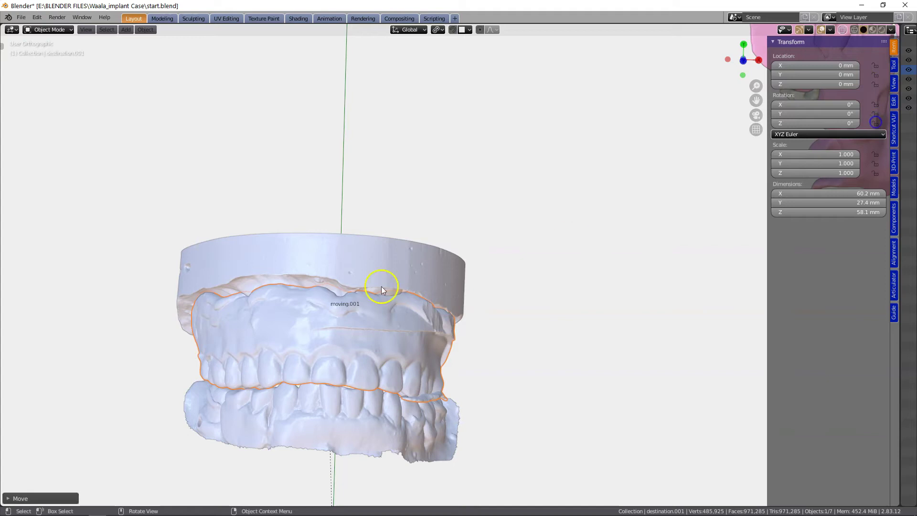
key(g)
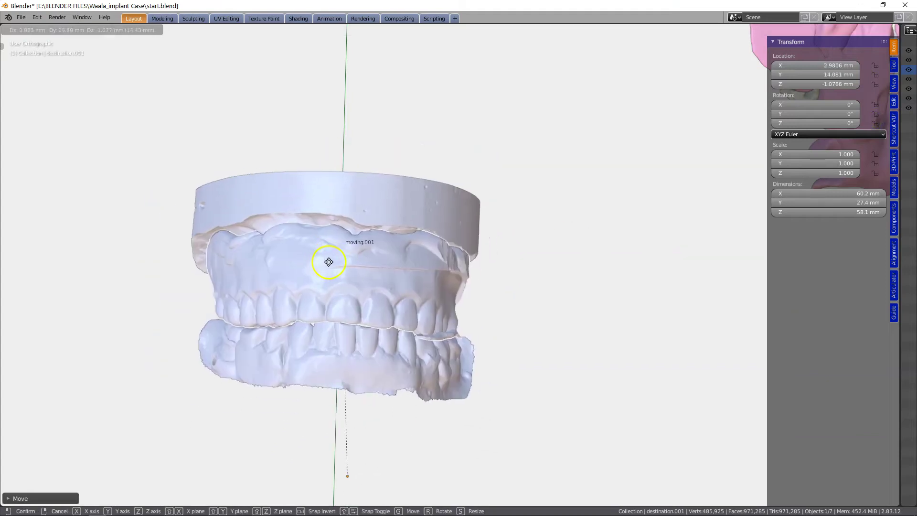
click(363, 257)
middle_drag(365, 259, 473, 257)
middle_drag(379, 295, 274, 247)
key(r)
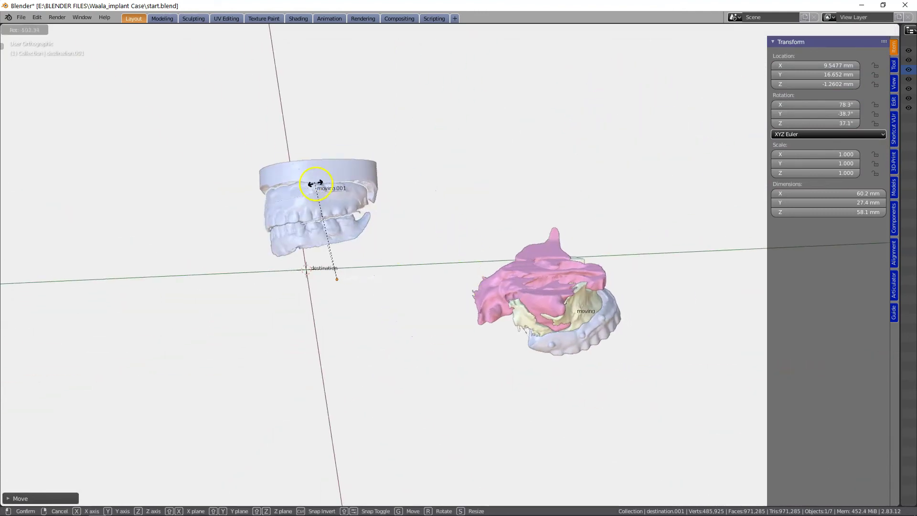
click(350, 206)
middle_drag(350, 206, 408, 267)
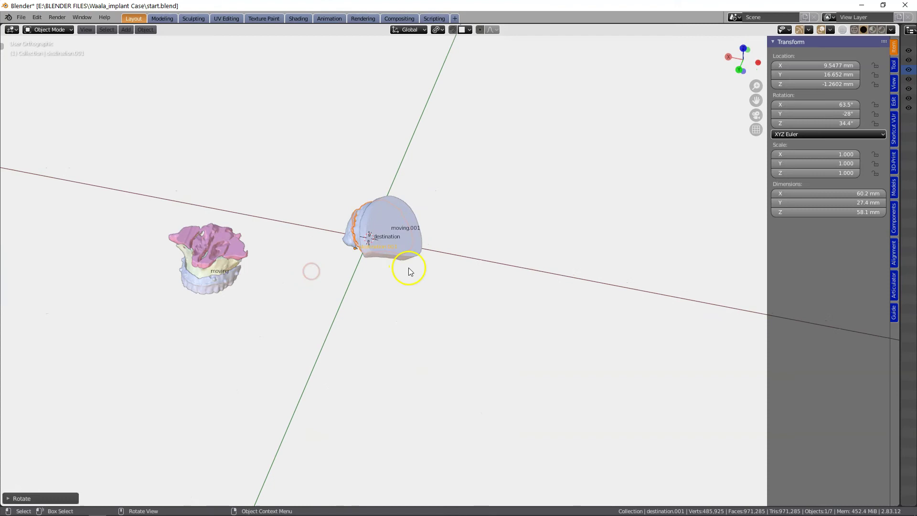
key(r)
click(258, 213)
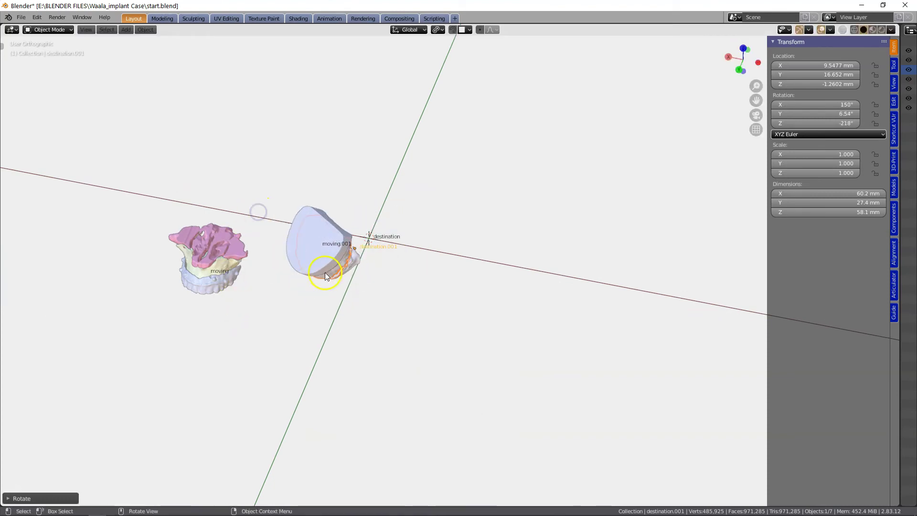
Shift the model to the lower left and refine its rotation.
key(g)
click(169, 375)
middle_drag(169, 375, 223, 313)
key(r)
click(248, 344)
middle_drag(248, 345, 262, 383)
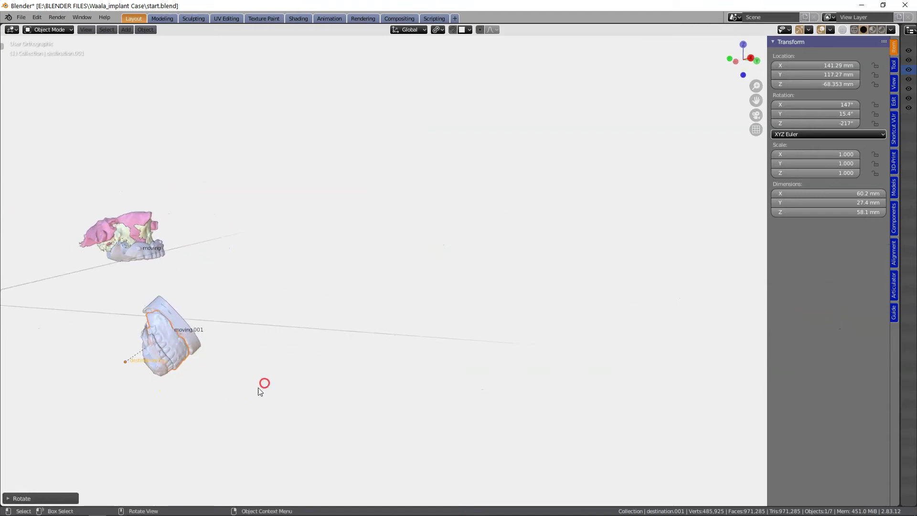
key(r)
click(169, 314)
middle_drag(169, 314, 334, 360)
key(r)
click(179, 347)
Turn the lower model about -195° so it stands upright facing front.
scroll(334, 360, up, 2)
key(g)
click(265, 347)
key(r)
click(332, 366)
middle_drag(328, 377, 315, 438)
key(r)
click(364, 321)
middle_drag(328, 349, 336, 283)
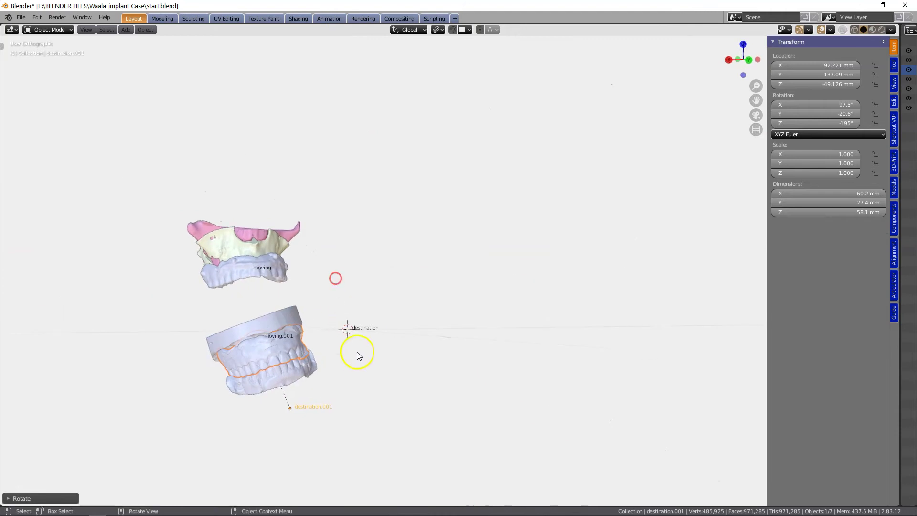
key(r)
click(362, 386)
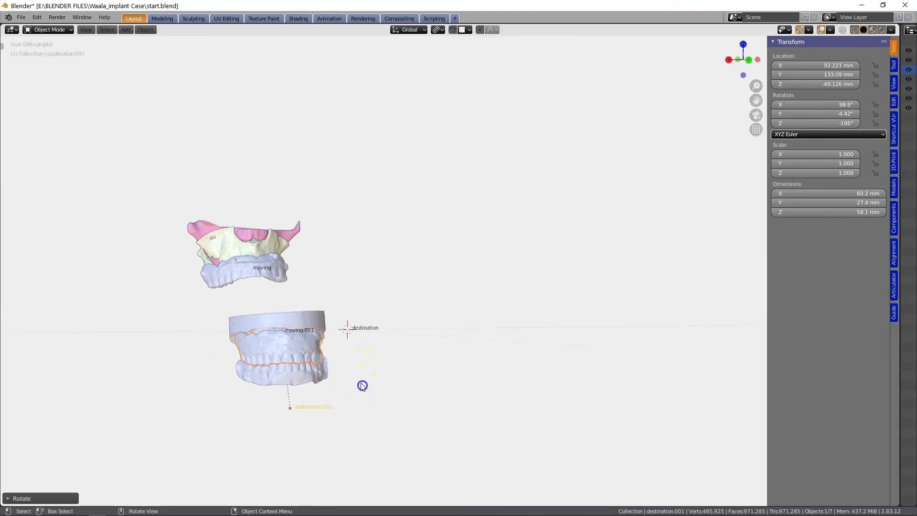
Frame both jaw models, reselect the model and bring back the Alignment tools.
scroll(362, 385, up, 5)
shift+middle_drag(321, 386, 744, 284)
middle_drag(515, 383, 504, 386)
click(438, 404)
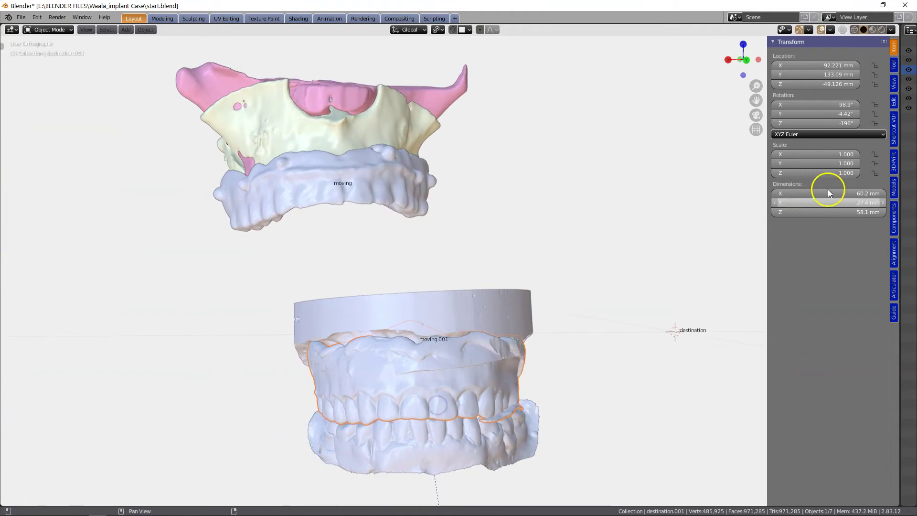
click(894, 253)
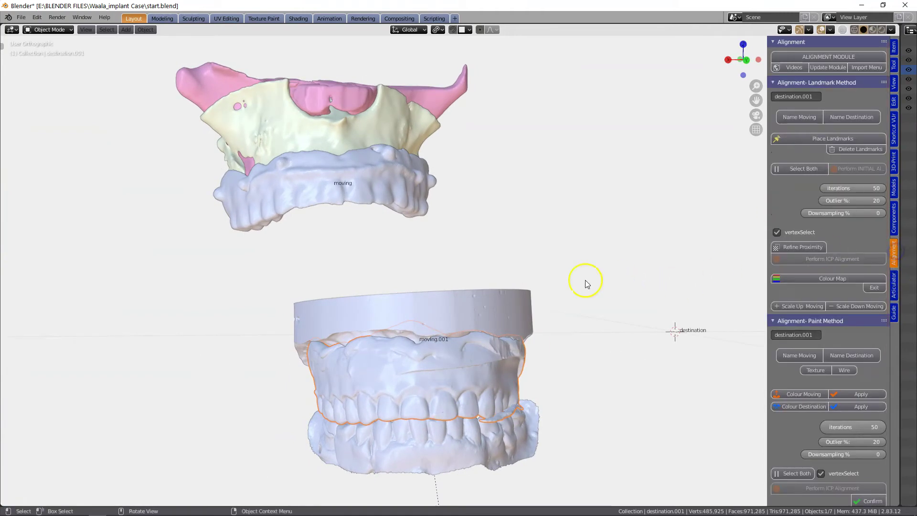
Delete the extra moving.001 outer shell.
middle_drag(328, 308, 331, 213)
shift+middle_drag(494, 353, 475, 325)
click(436, 285)
middle_drag(437, 286, 436, 332)
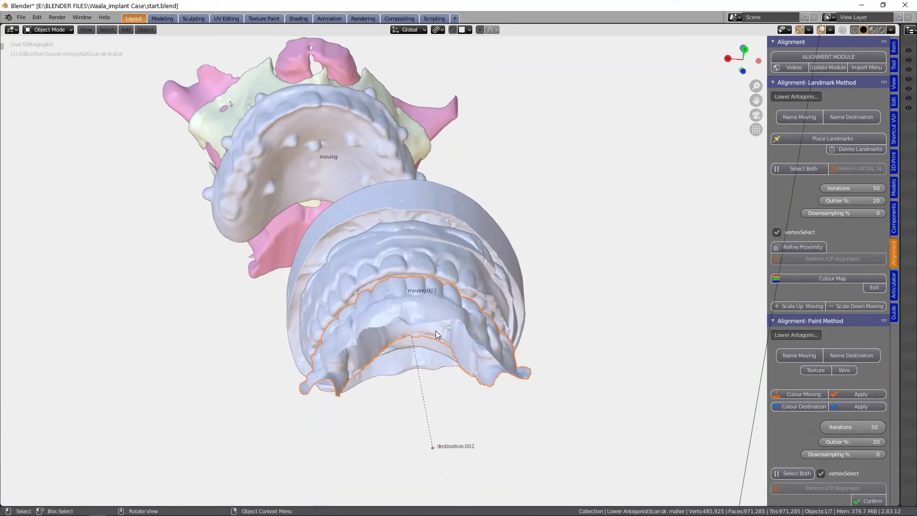
click(450, 220)
key(Delete)
Label destination.001 as Moving and the left arch shell as Destination.
middle_drag(427, 258, 337, 287)
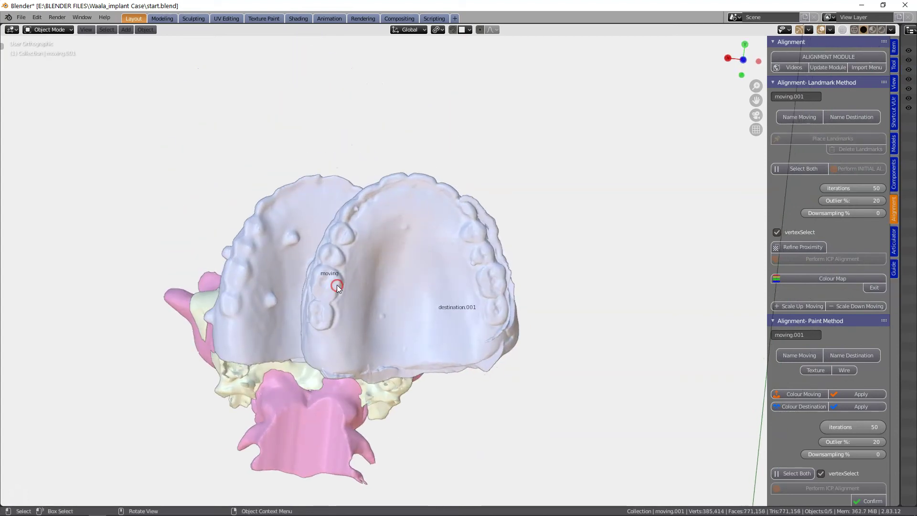
click(327, 293)
click(797, 116)
click(297, 204)
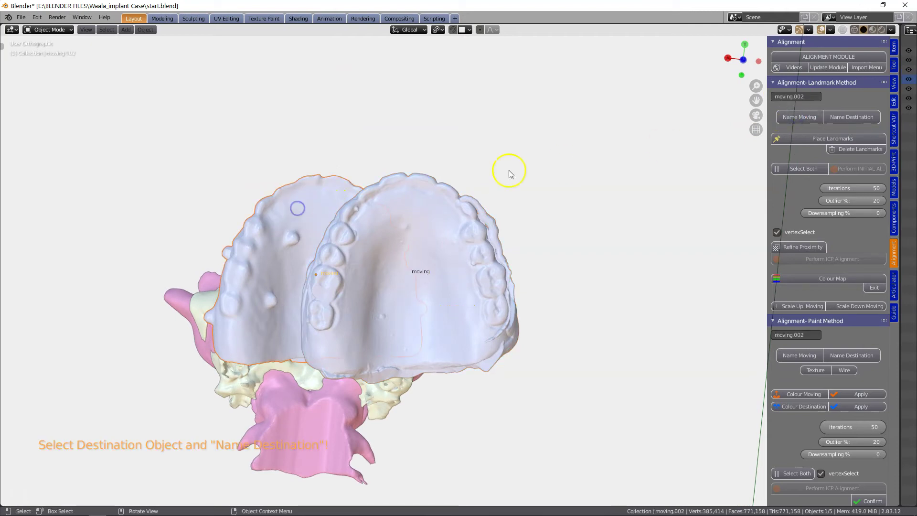
click(841, 117)
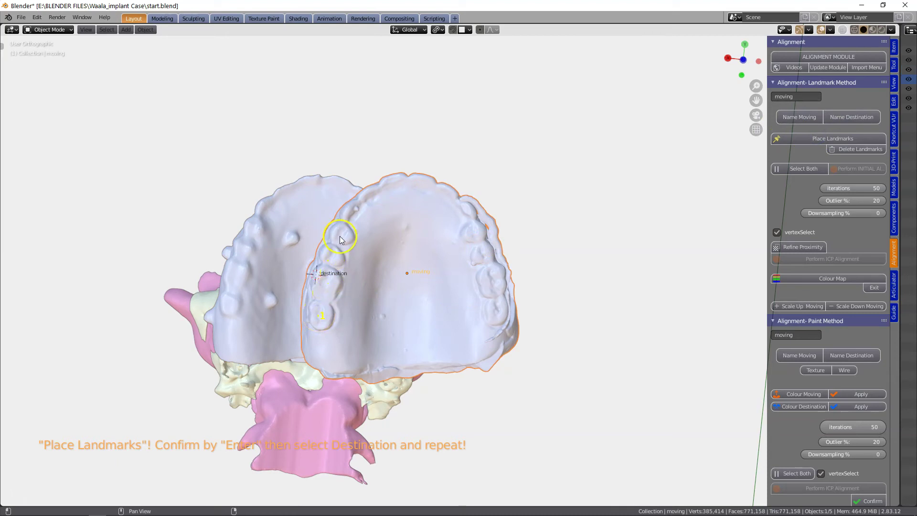
Place landmarks 3, 4 and 5 on the moving shell, ending at the front teeth.
middle_drag(336, 232, 436, 337)
click(474, 261)
click(487, 287)
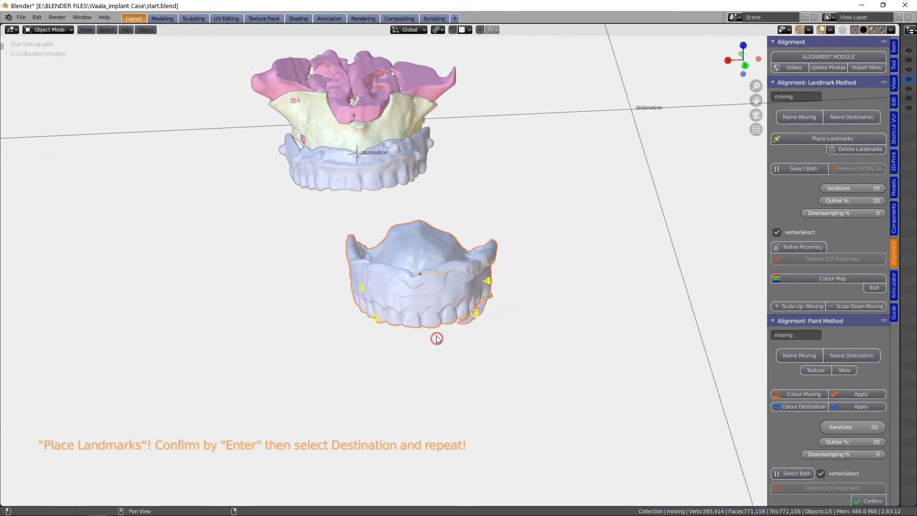
scroll(433, 329, up, 3)
middle_drag(285, 126, 289, 128)
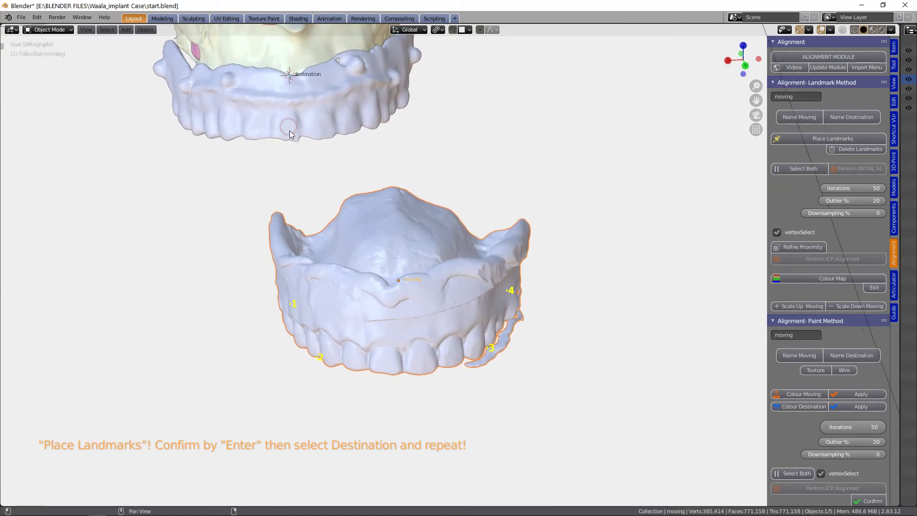
click(402, 347)
scroll(436, 286, down, 2)
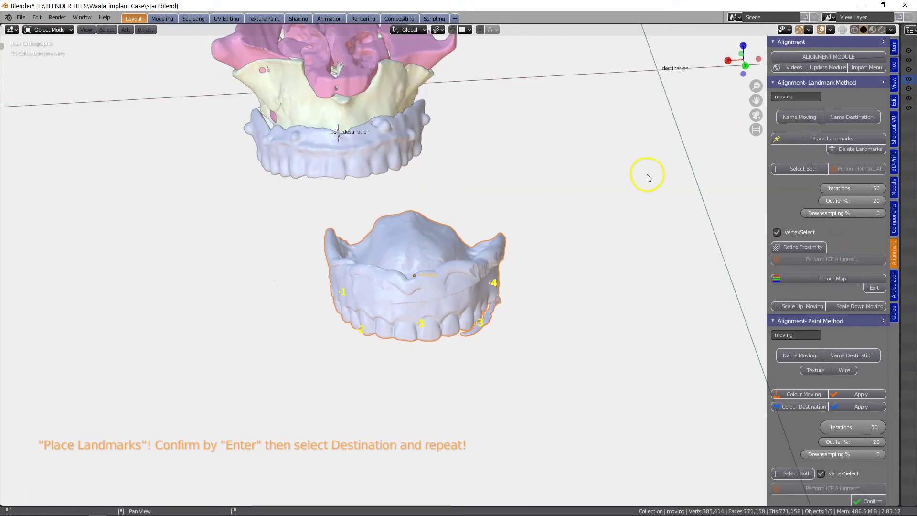
Place matching landmarks 1–5 on the upper destination shell.
click(369, 160)
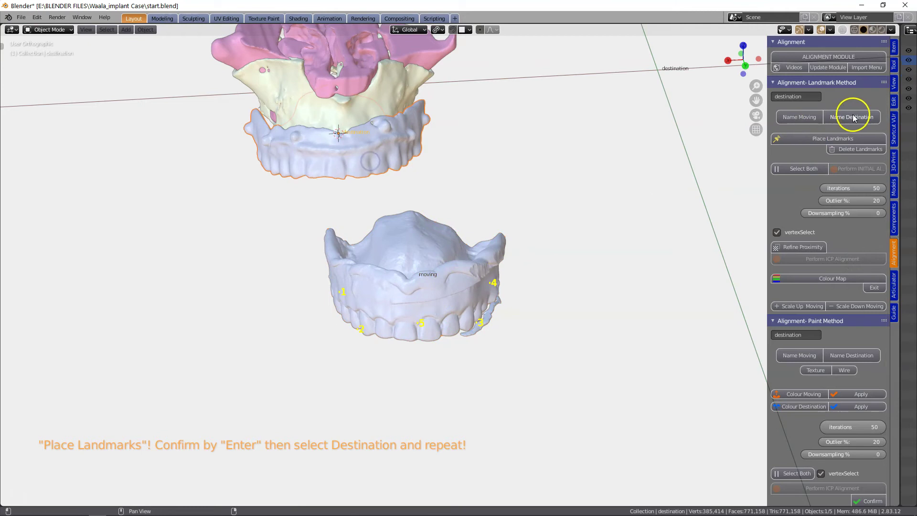
click(809, 138)
middle_drag(461, 229, 448, 125)
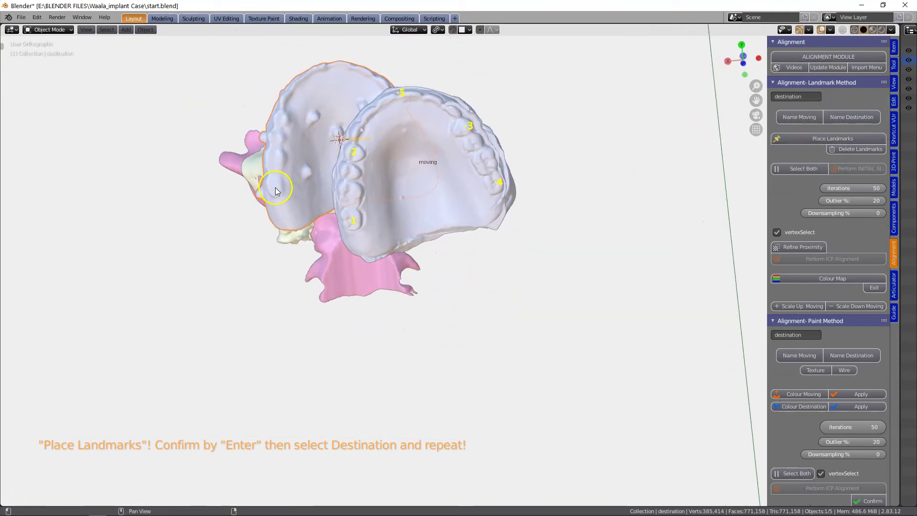
click(275, 190)
click(276, 116)
middle_drag(332, 168, 332, 184)
click(389, 99)
middle_drag(389, 100, 457, 203)
click(420, 147)
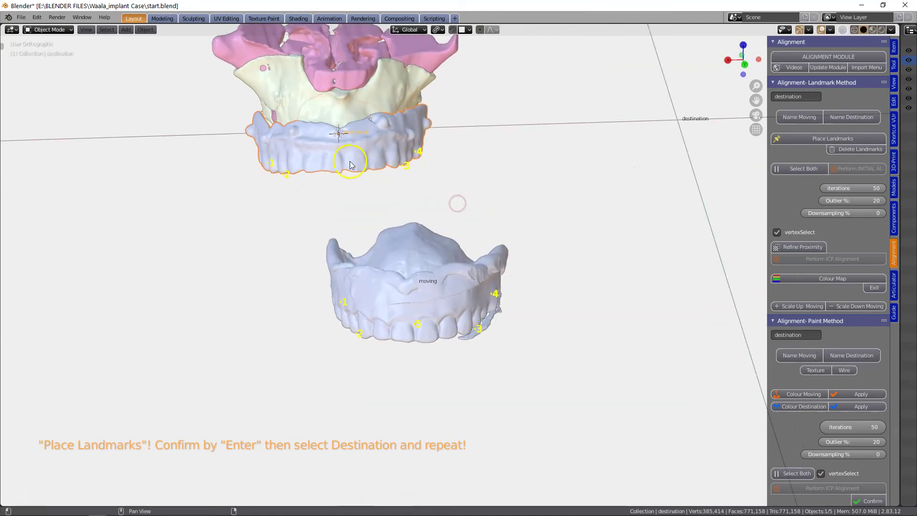
middle_click(439, 215)
Roughly align the moving arch onto the destination using the landmarks.
click(803, 169)
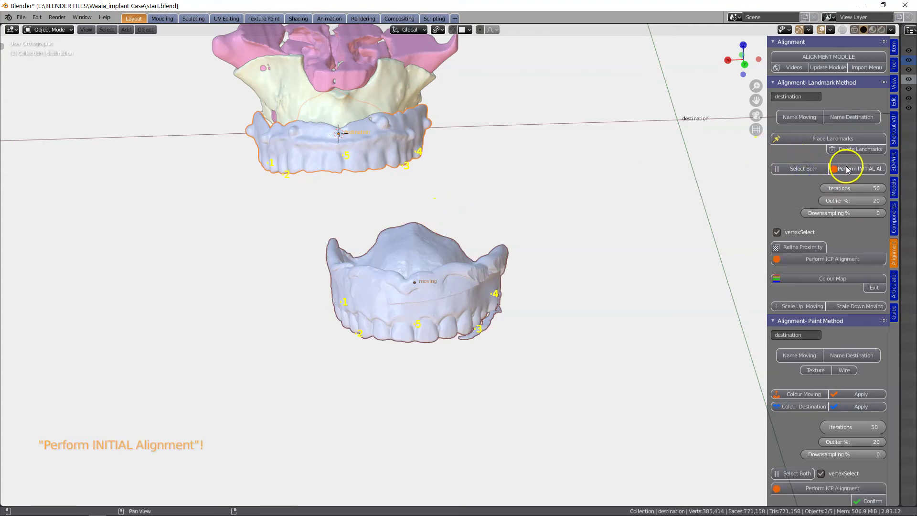
click(847, 169)
scroll(424, 240, up, 2)
shift+middle_drag(421, 246, 494, 393)
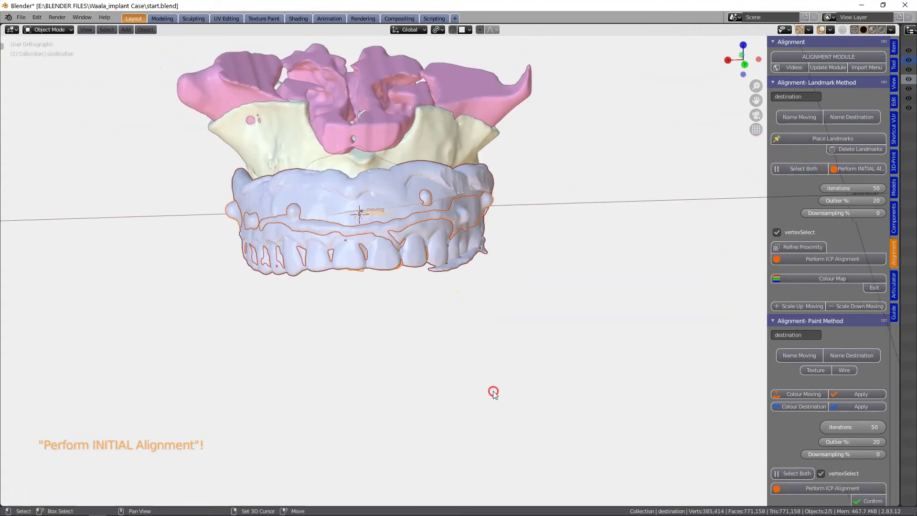
Refine the arch fit by running ICP twice, then inspect the overlay.
click(812, 258)
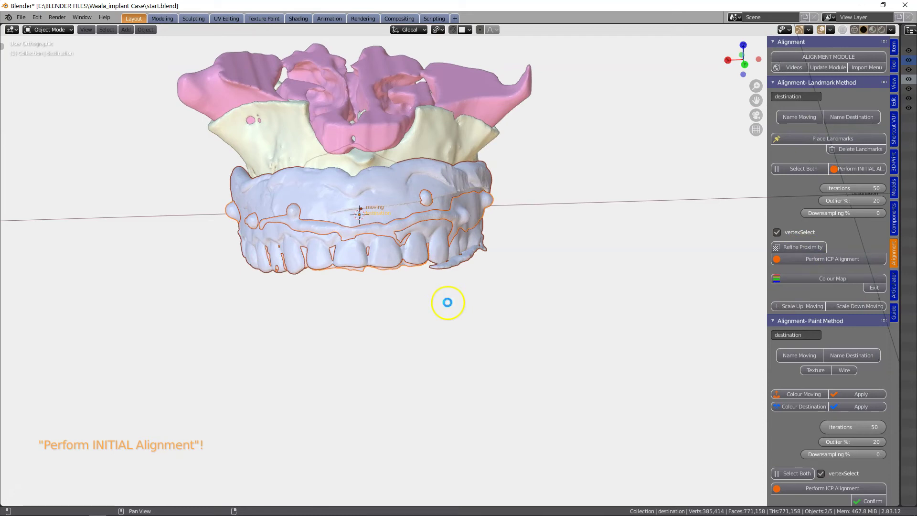
click(793, 247)
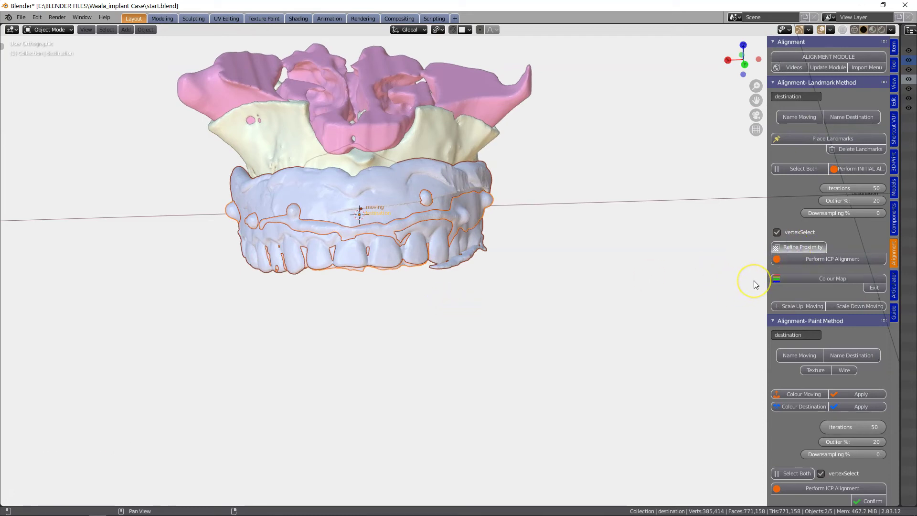
click(824, 258)
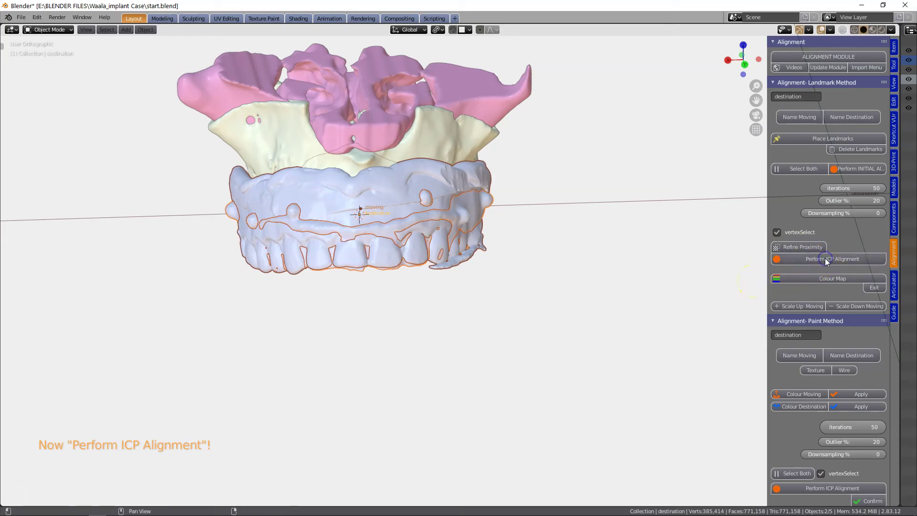
shift+middle_click(443, 339)
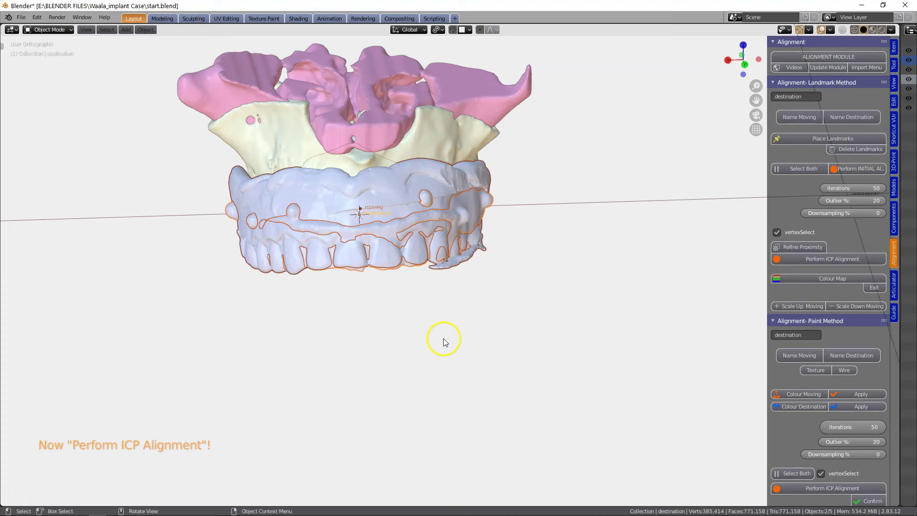
middle_drag(448, 323, 431, 386)
scroll(519, 132, up, 3)
scroll(359, 196, down, 3)
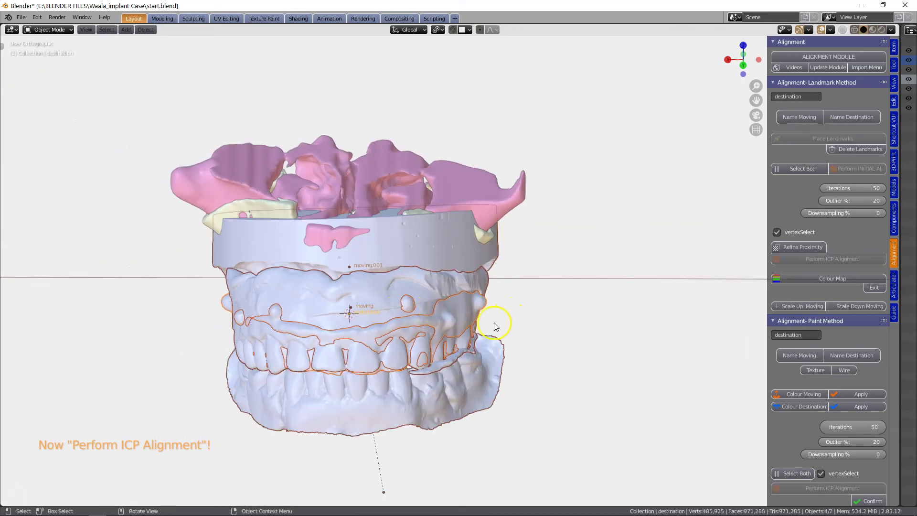
middle_drag(491, 321, 510, 315)
scroll(476, 342, up, 2)
scroll(510, 315, down, 1)
scroll(440, 322, down, 1)
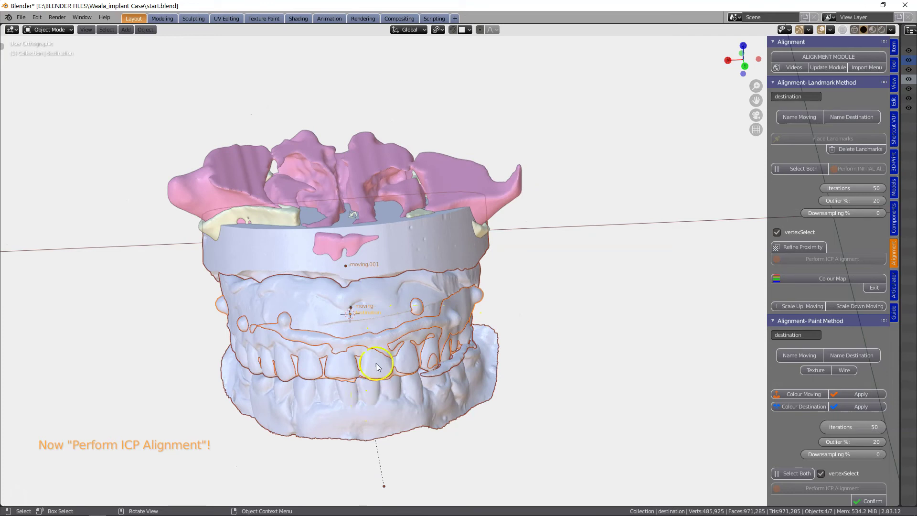
Clear the lower jaw scan's parent with Clear and Keep Transformation.
click(393, 411)
click(401, 412)
click(417, 374)
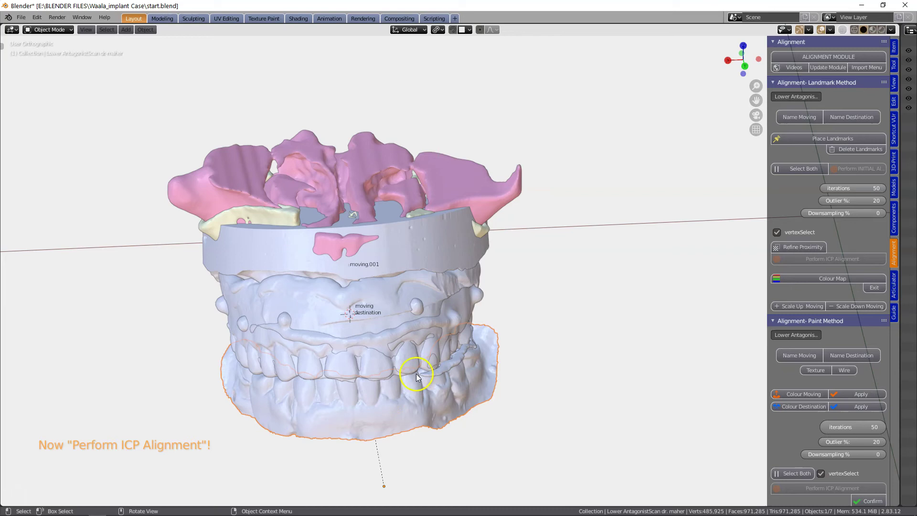
scroll(356, 378, up, 2)
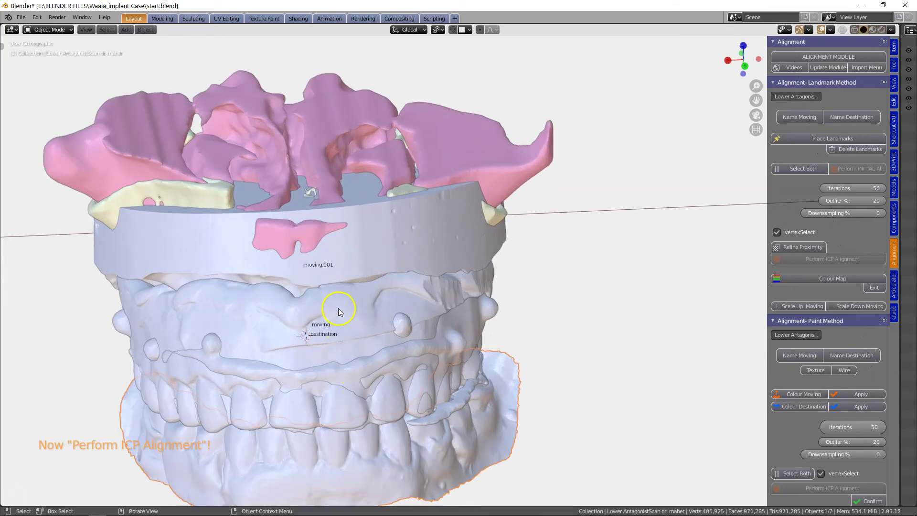
click(375, 435)
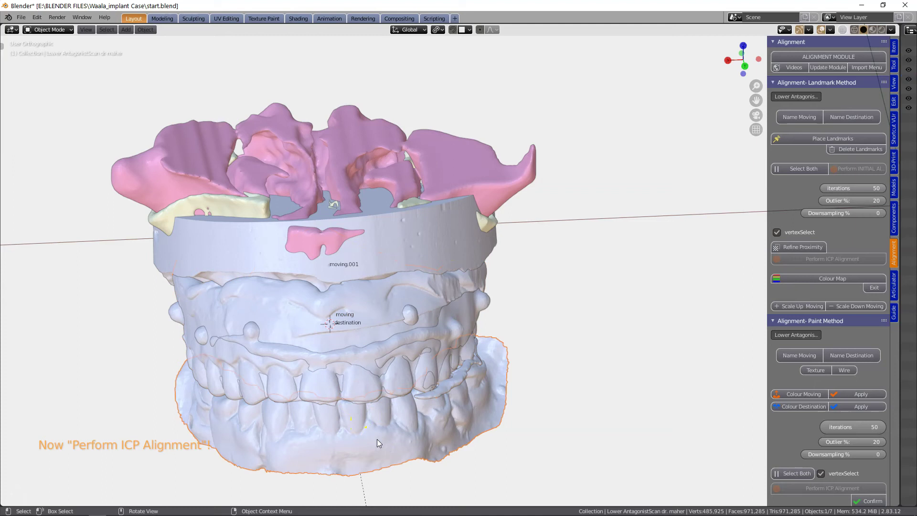
key(alt+p)
click(338, 450)
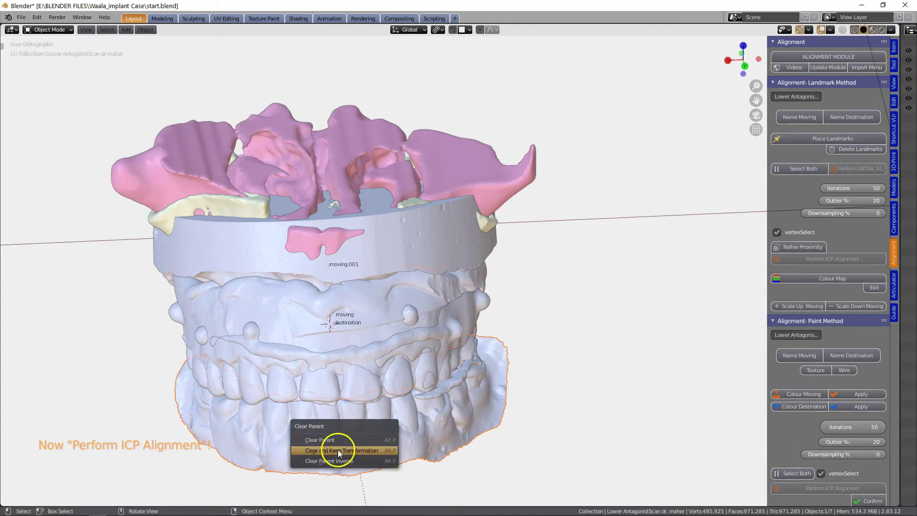
click(353, 450)
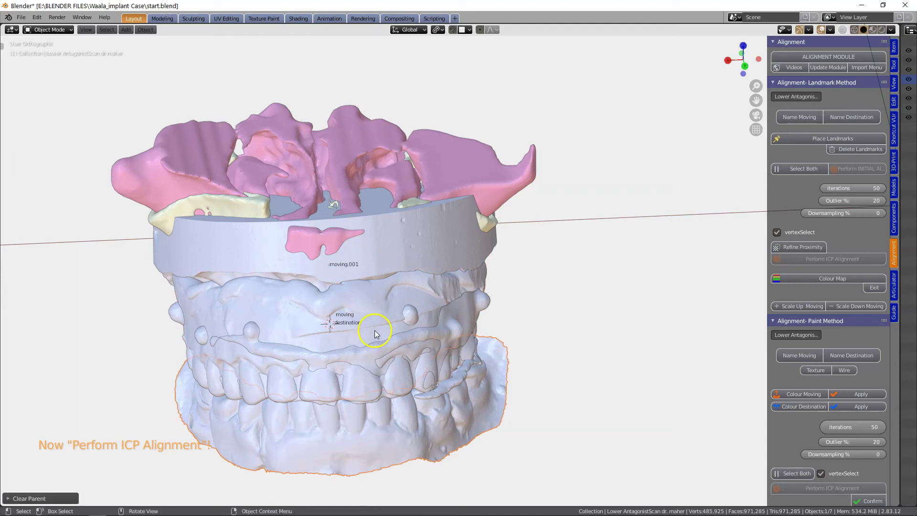
Clear moving.001's parent keeping its position, then widen the Outliner.
click(391, 224)
key(alt+p)
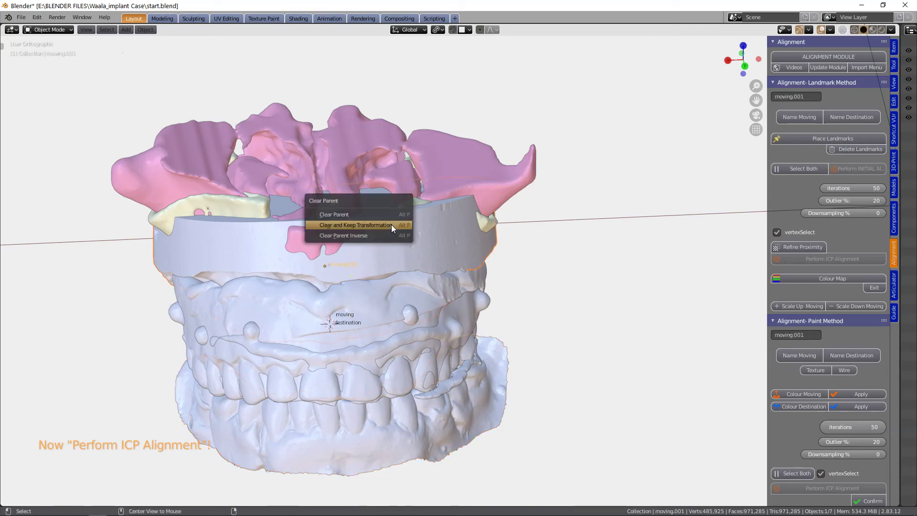
click(347, 225)
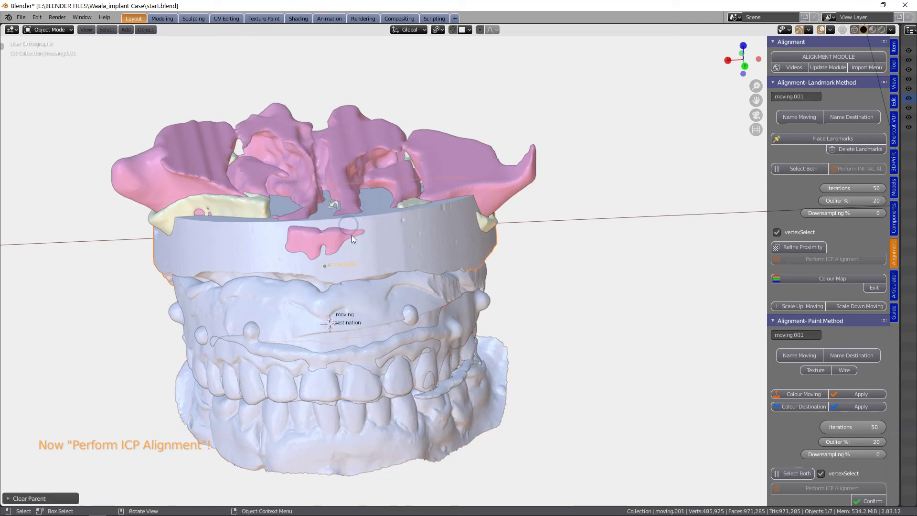
scroll(405, 348, down, 1)
middle_drag(404, 350, 411, 346)
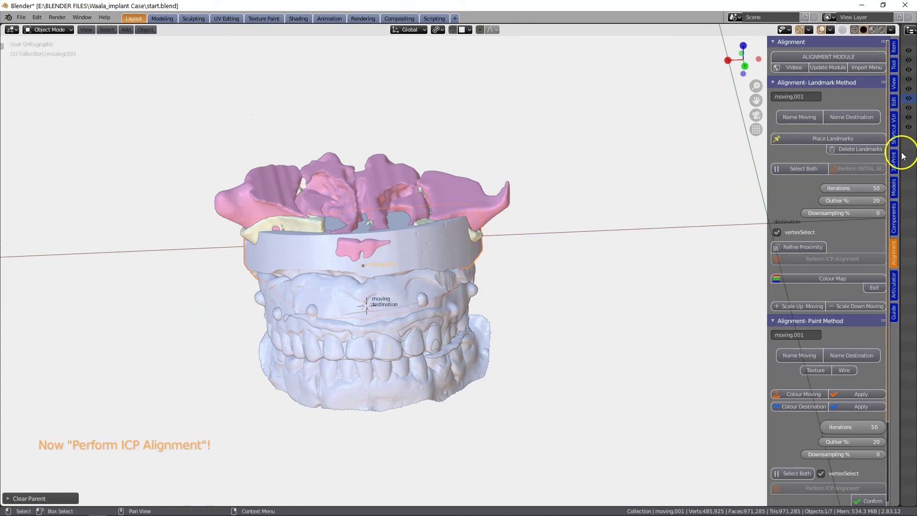
drag(900, 162, 735, 200)
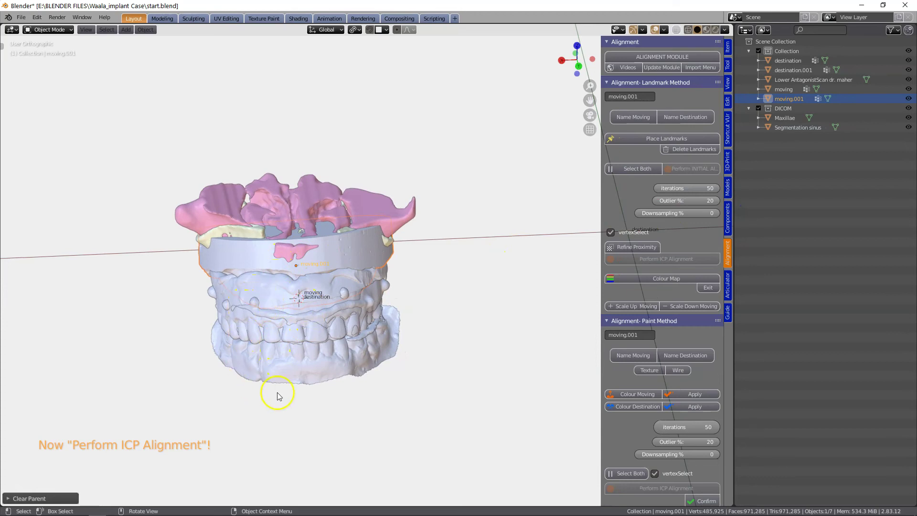
Rename moving.001 to TissueModel.
click(322, 247)
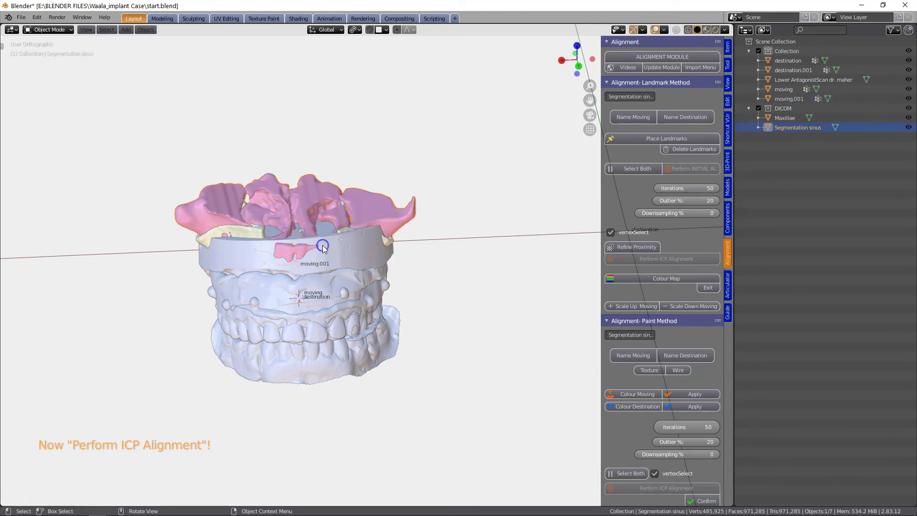
click(323, 246)
click(323, 247)
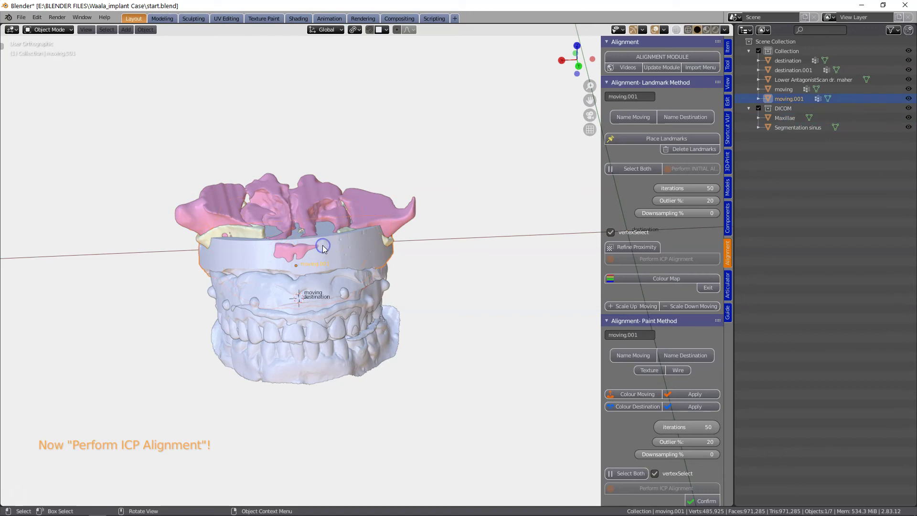
double_click(790, 99)
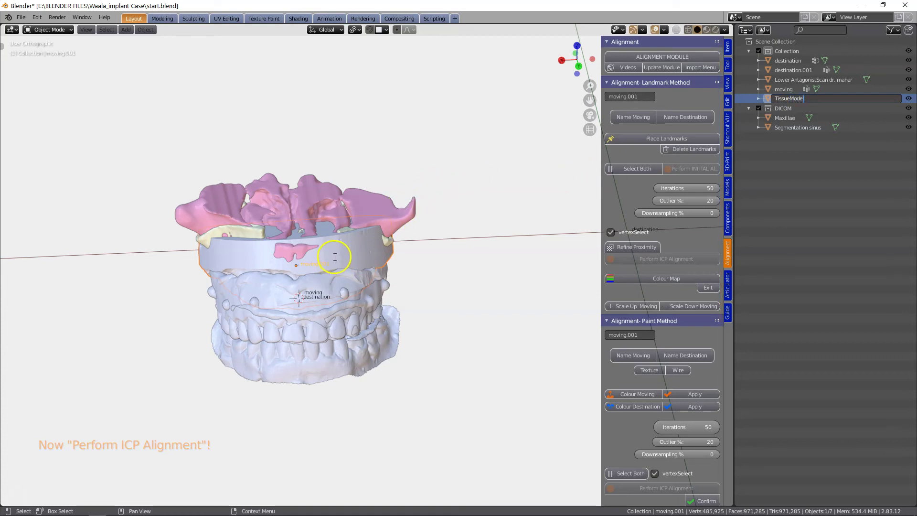
click(315, 364)
Rename the lower jaw scan to LowerDenture.
click(314, 367)
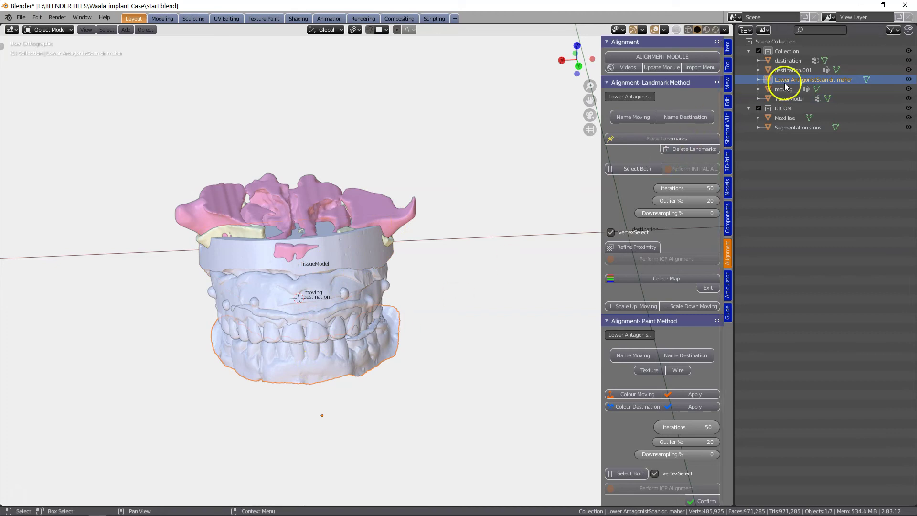
double_click(806, 80)
text(L)
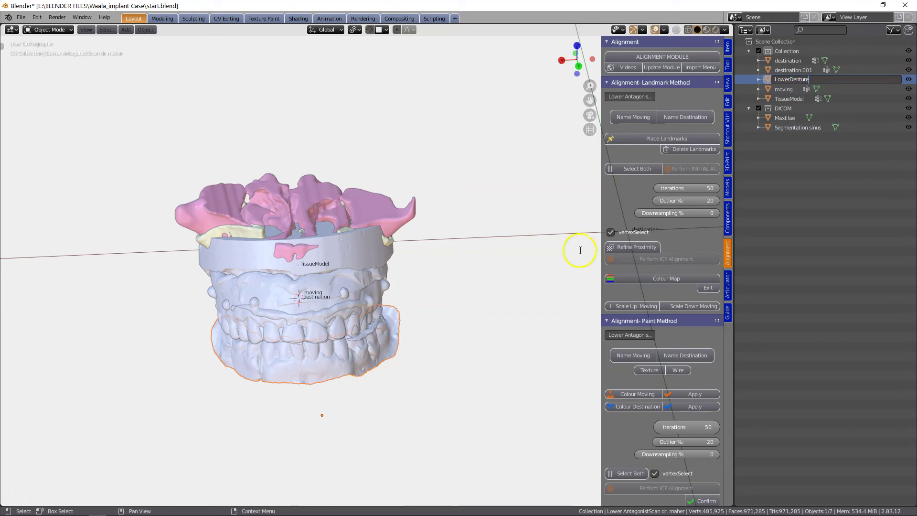
text(owerDenture)
click(565, 274)
Rename the moving mesh to UpperDenture and select both dentures.
click(306, 285)
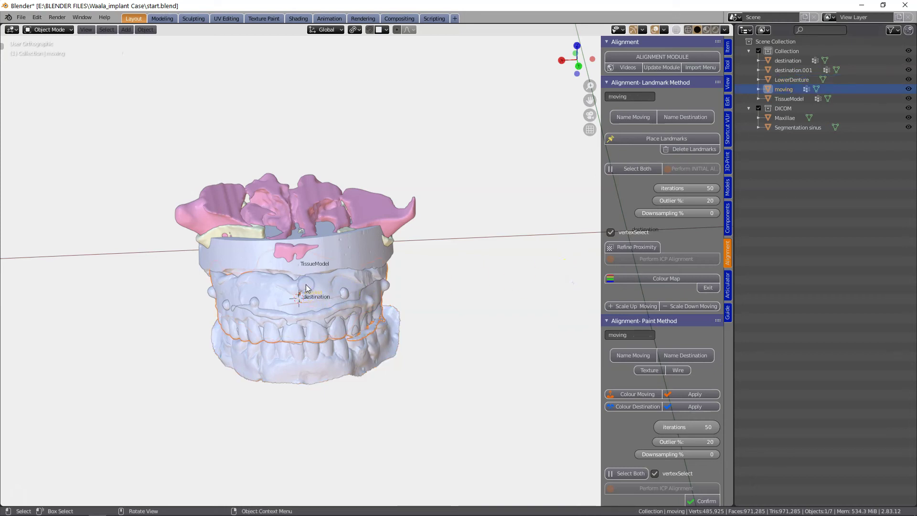
double_click(786, 89)
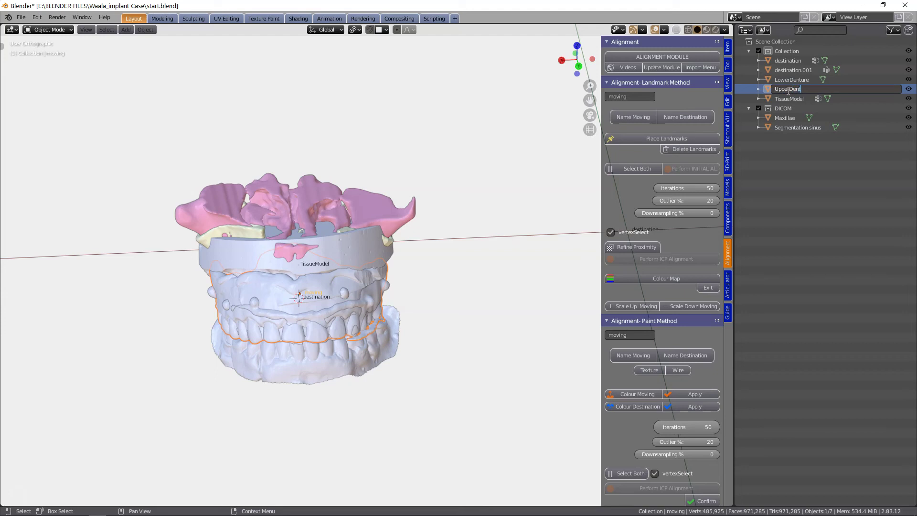
click(536, 239)
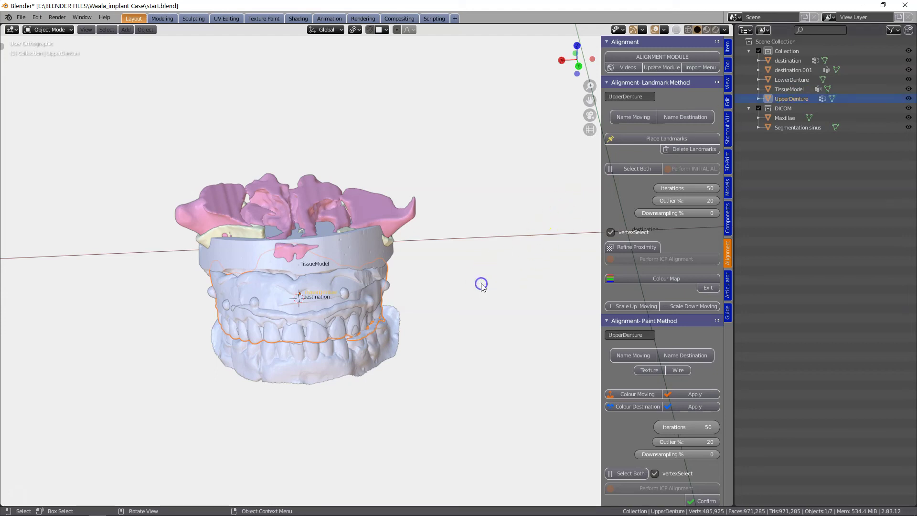
click(247, 301)
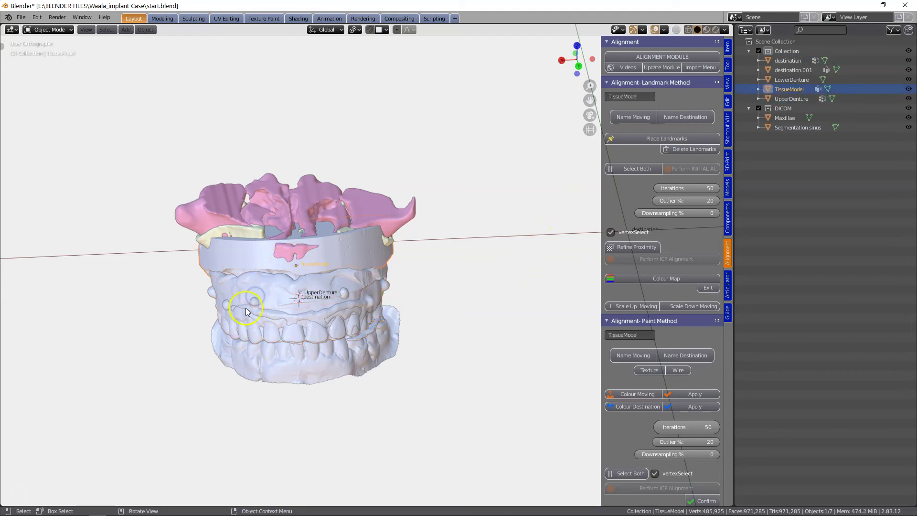
shift+click(244, 357)
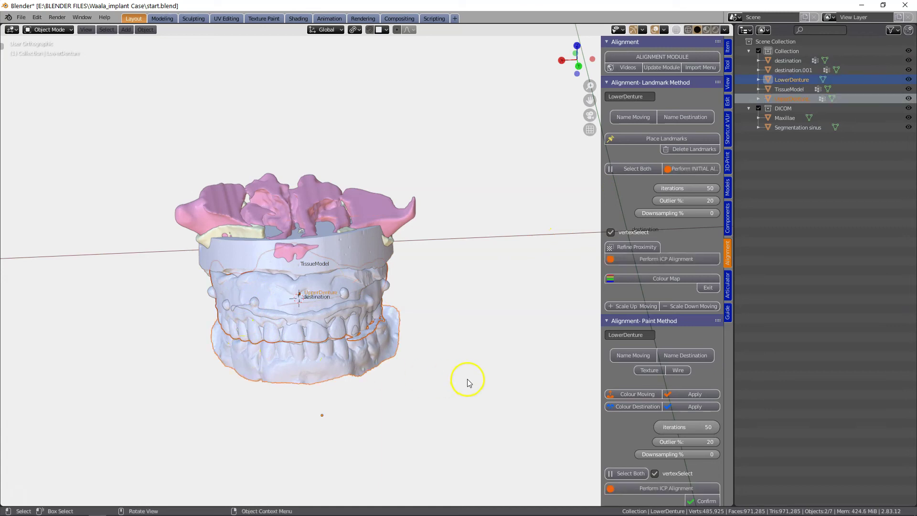
Move both dentures into a new collection named Denture.
key(m)
click(445, 380)
click(482, 397)
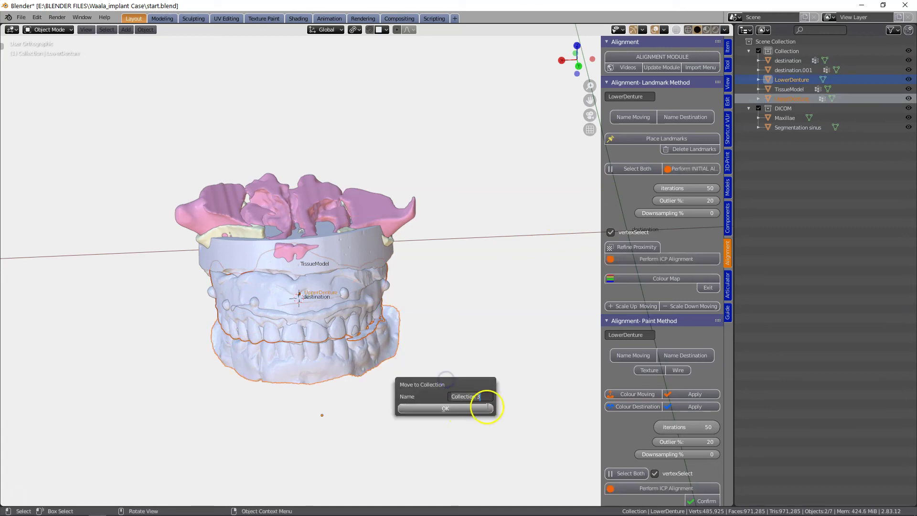
text(D)
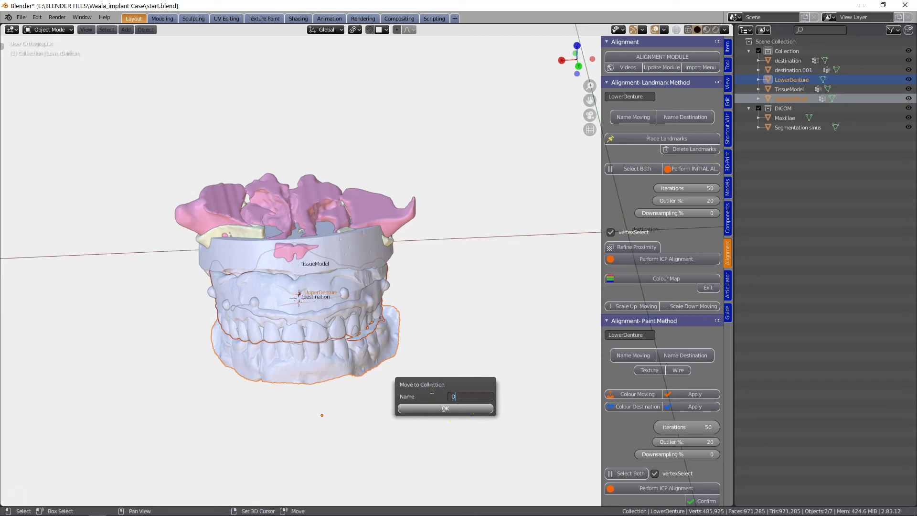
text(enture)
click(429, 389)
click(449, 406)
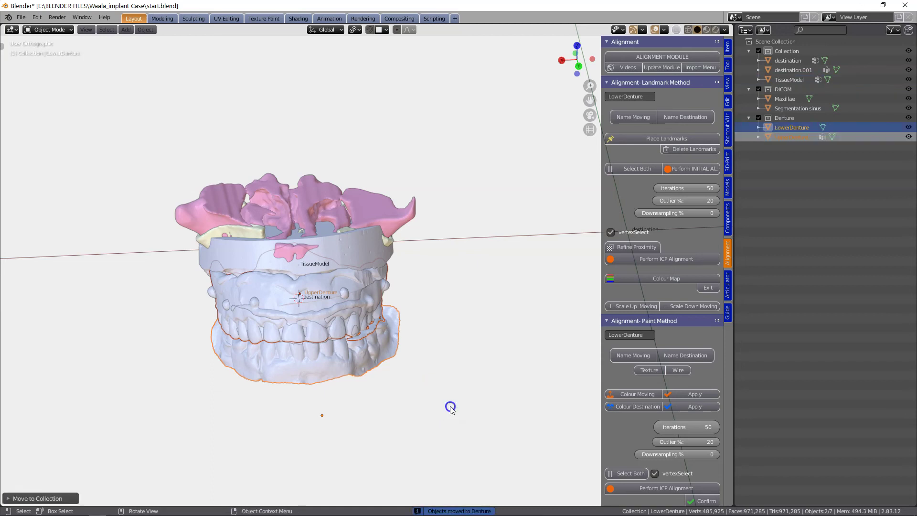
Move TissueModel into a new collection named workingModel.
click(236, 245)
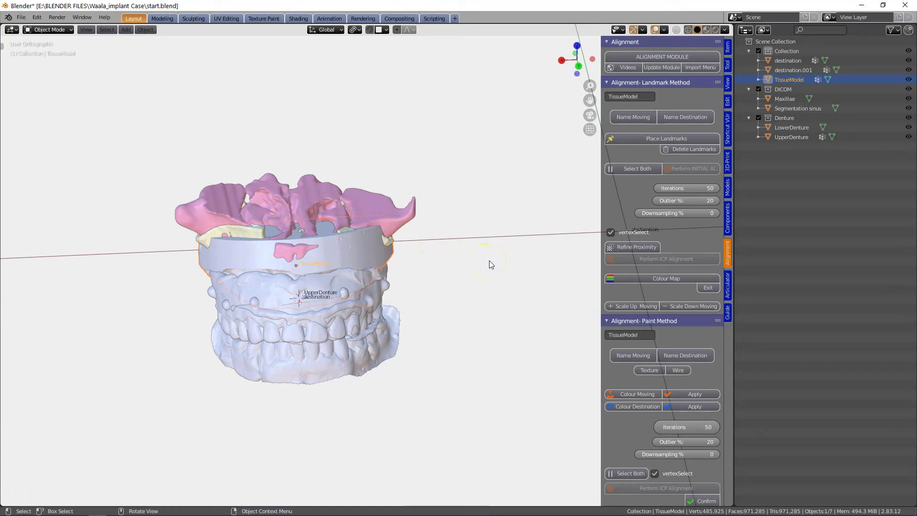
key(m)
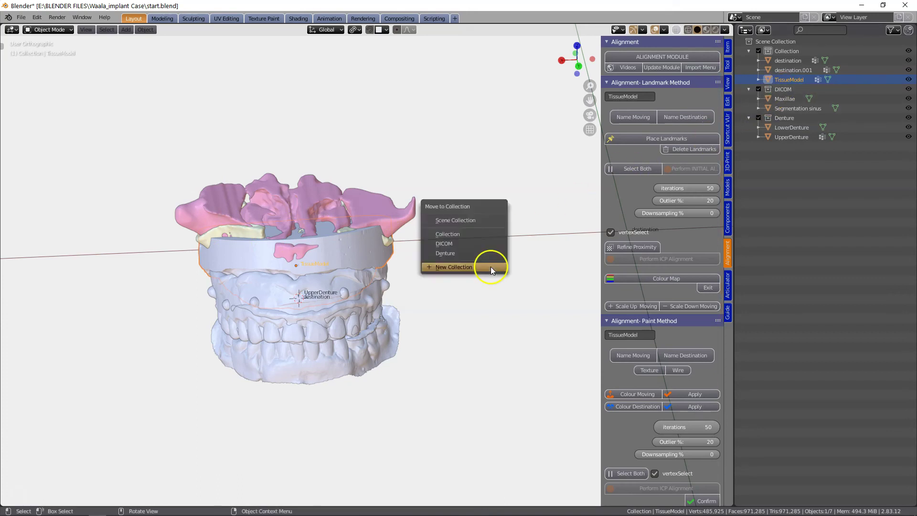
click(475, 267)
click(483, 285)
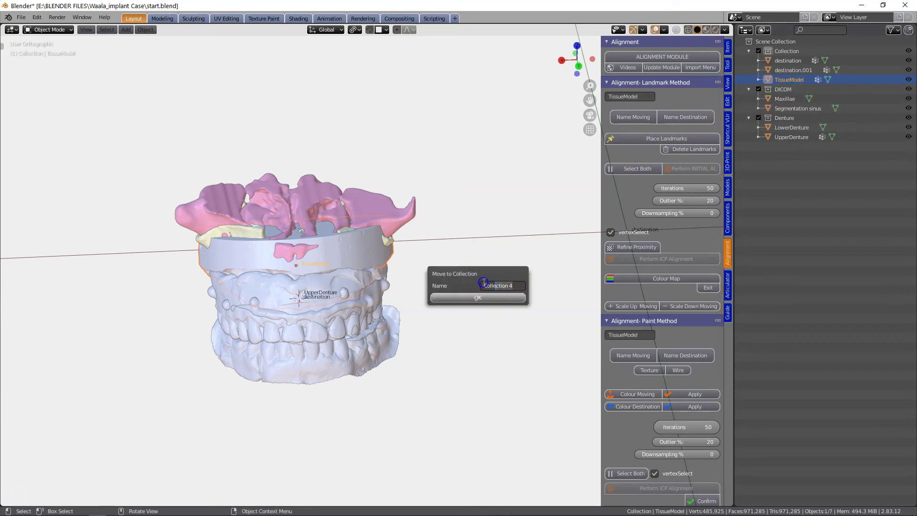
text(workingModel)
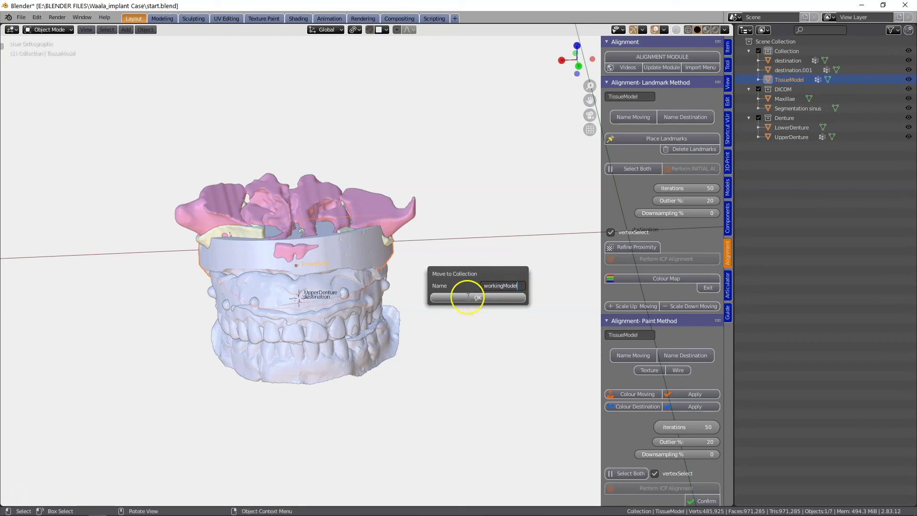
click(467, 297)
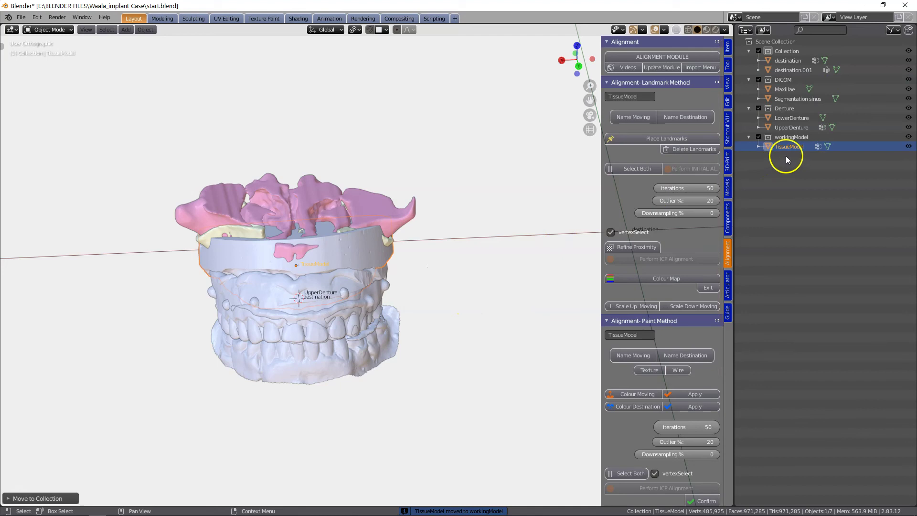
Add a colour to TissueModel and pick a light green hue on the HSV wheel.
scroll(645, 382, down, 5)
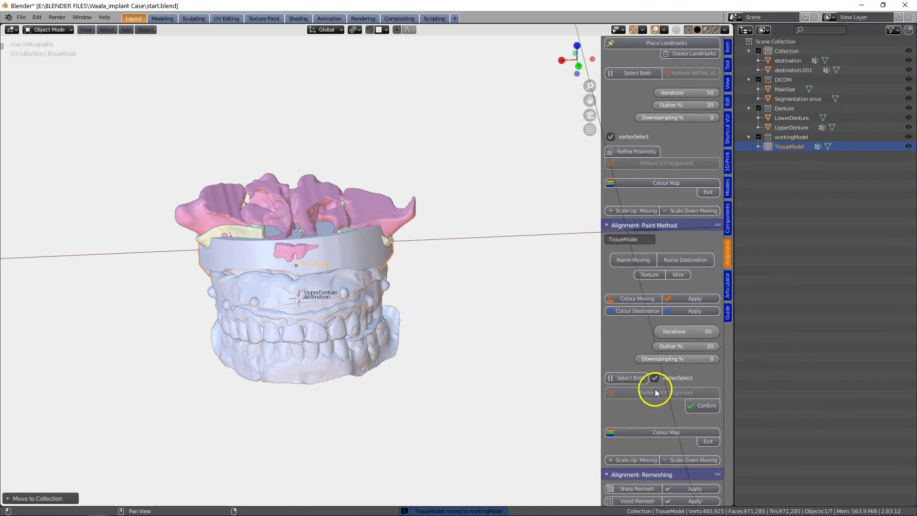
scroll(655, 354, up, 5)
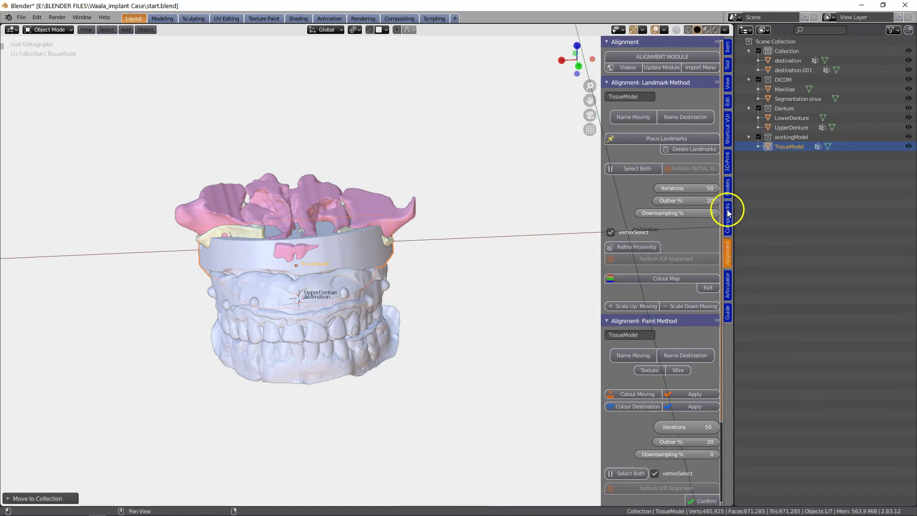
click(726, 188)
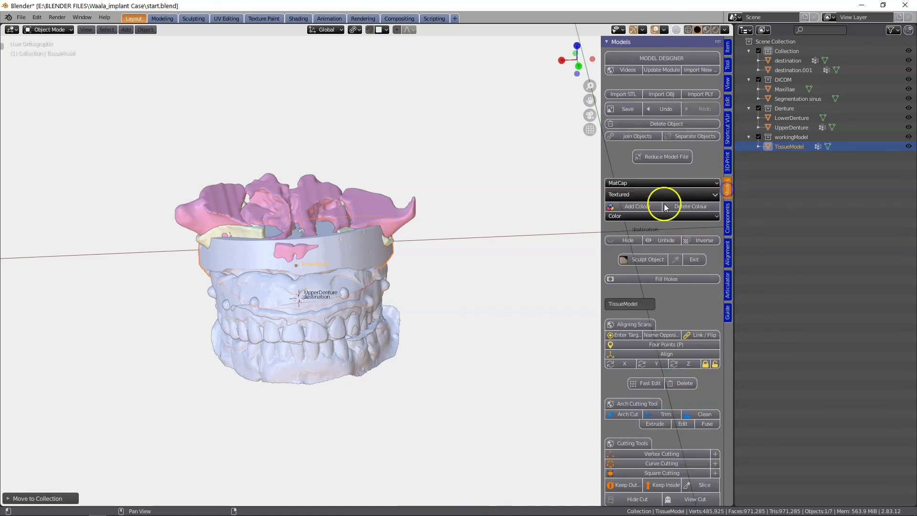
click(638, 206)
click(694, 205)
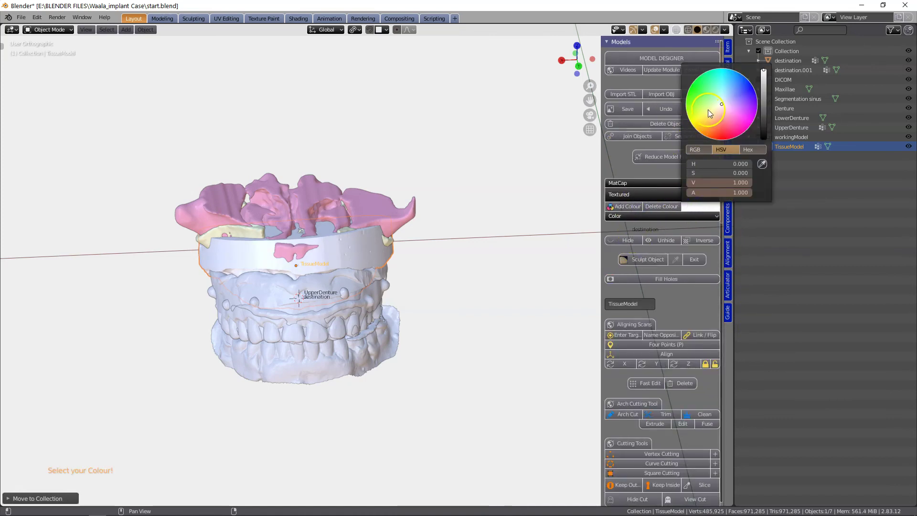
drag(714, 102, 710, 99)
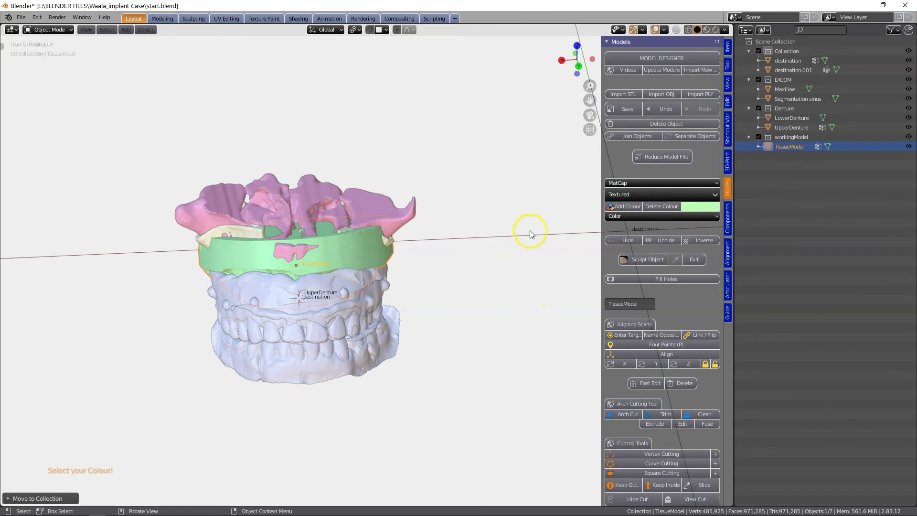
scroll(368, 310, up, 2)
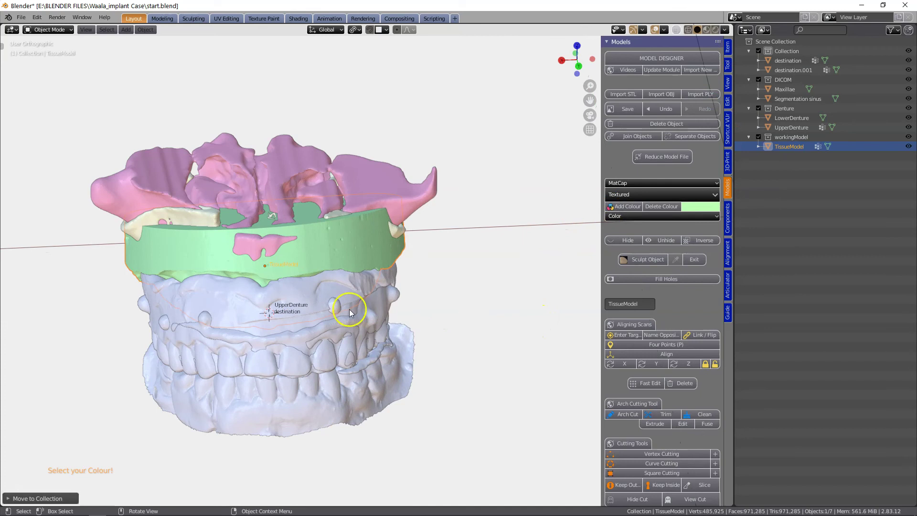
click(241, 294)
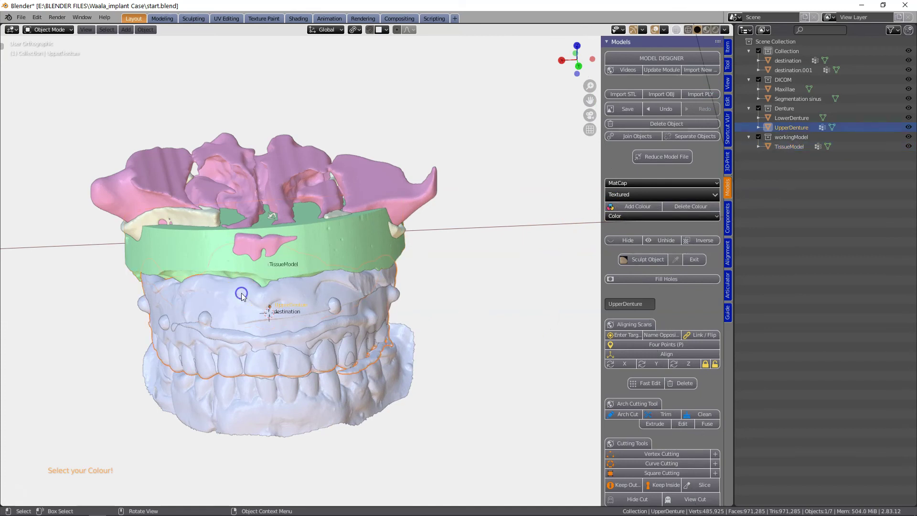
Add a light pink colour to the UpperDenture scan.
click(650, 206)
click(695, 207)
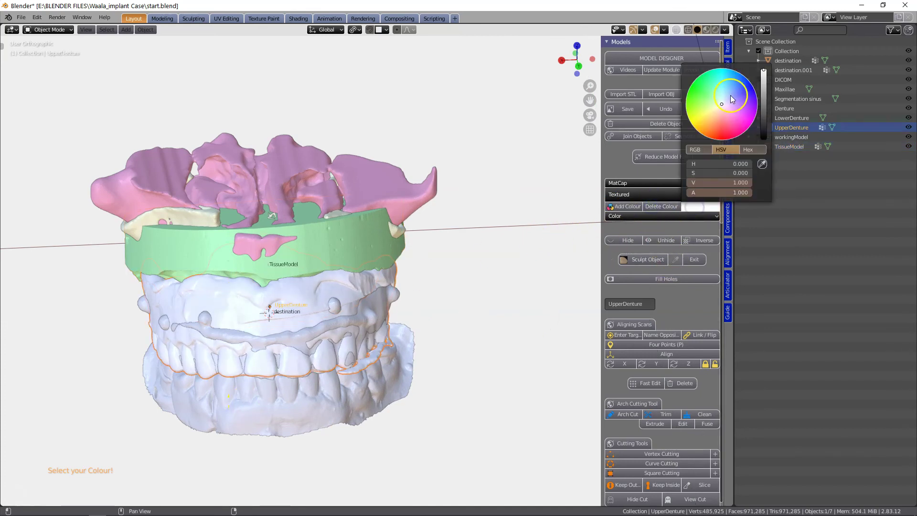
click(721, 111)
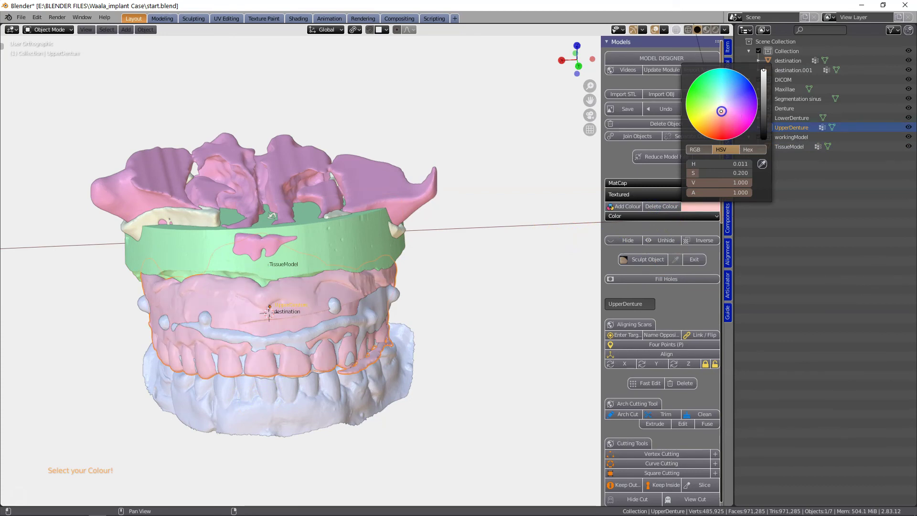
Link UpperDenture's pink material onto LowerDenture via Link Materials.
click(386, 396)
scroll(405, 351, up, 3)
scroll(405, 351, down, 2)
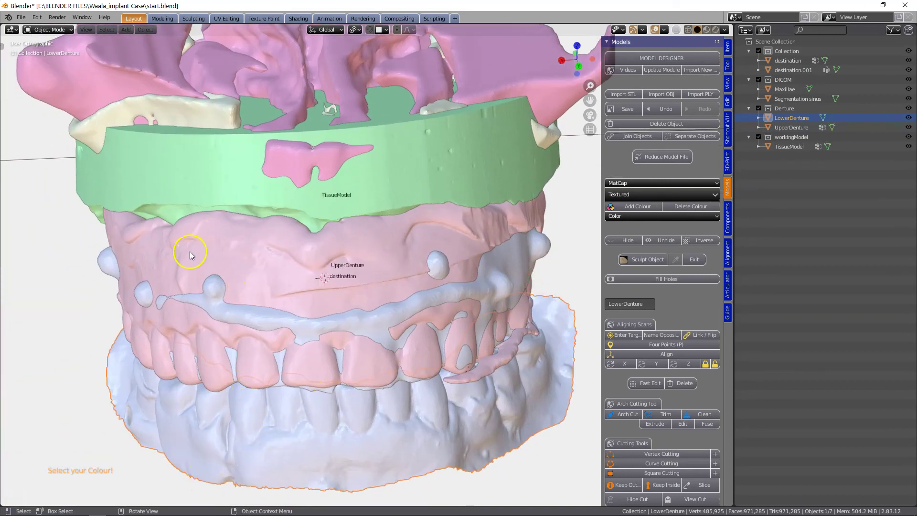
shift+click(191, 227)
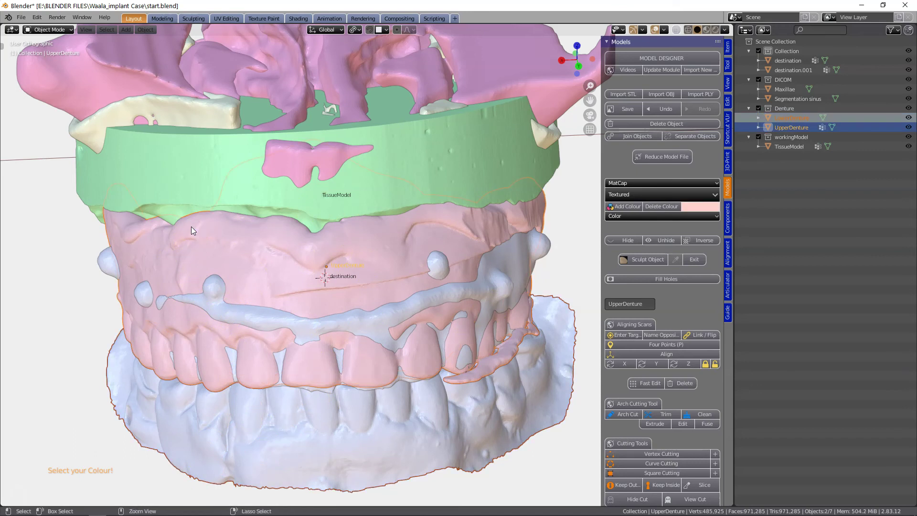
key(ctrl+l)
mouse_move(191, 226)
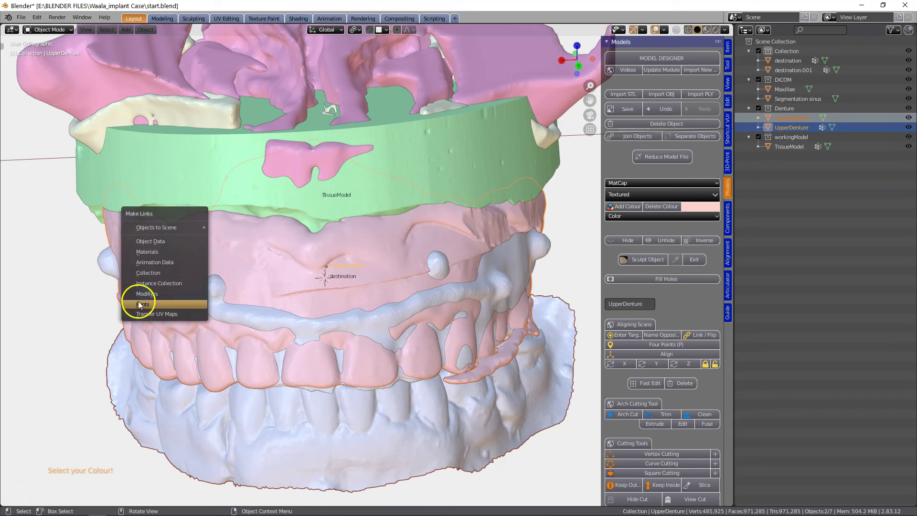
click(156, 251)
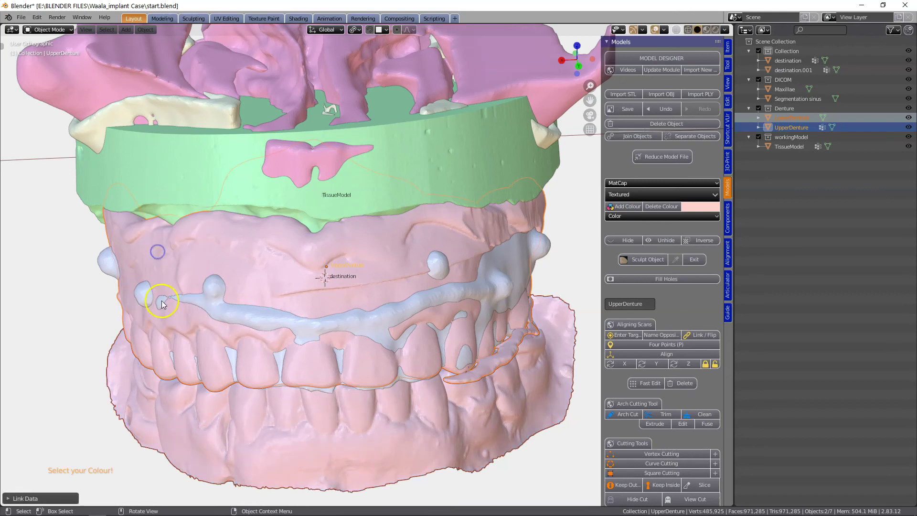
scroll(331, 338, down, 3)
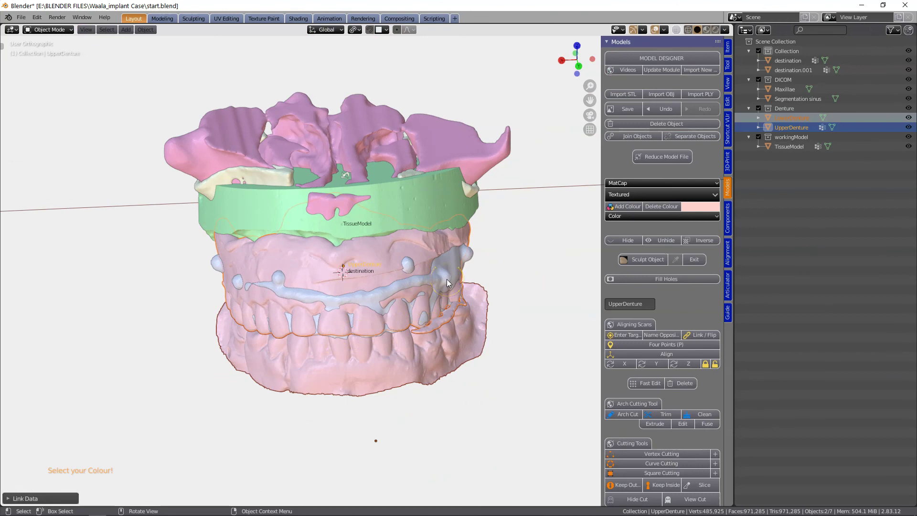
Hide the LowerDenture and UpperDenture scans.
click(409, 264)
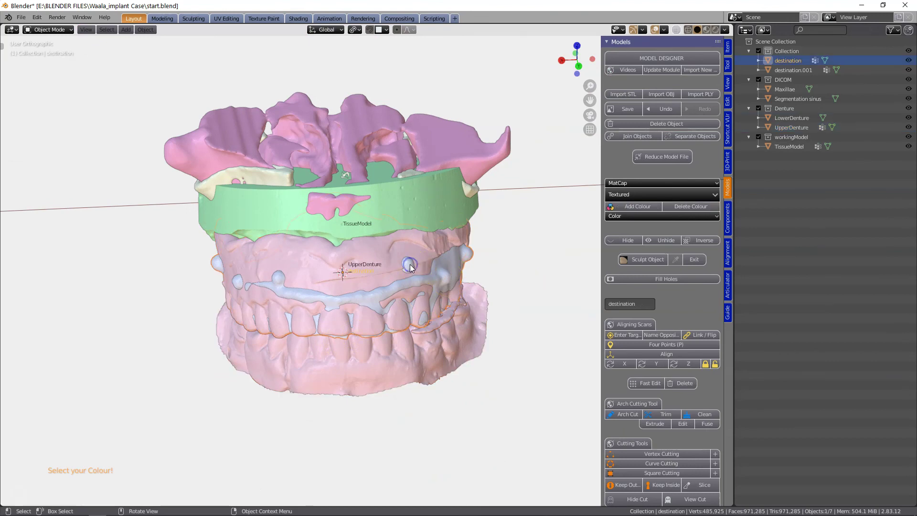
click(342, 350)
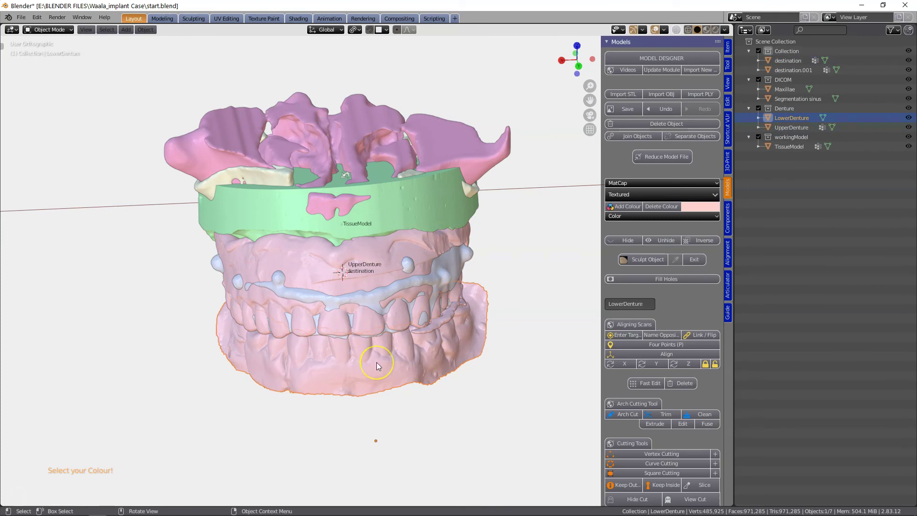
key(h)
click(349, 251)
key(h)
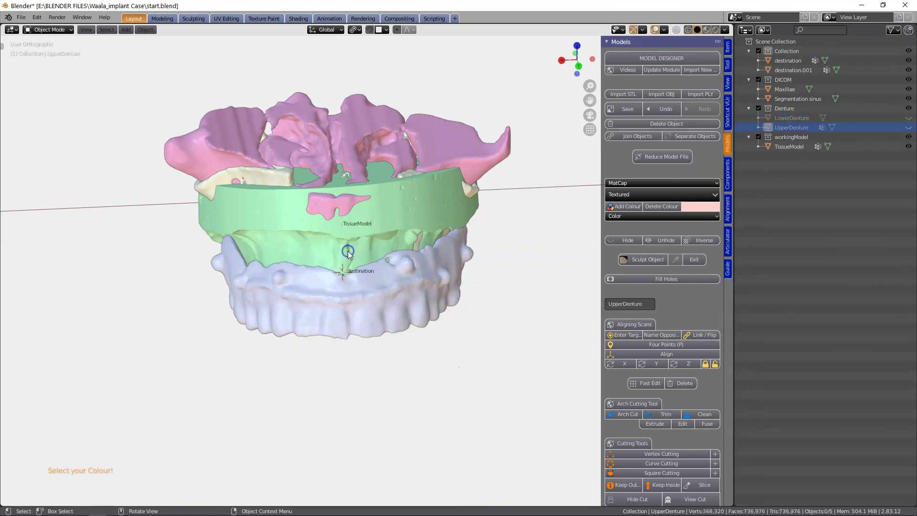
Rename the destination scan to CT_Denture.
click(359, 310)
click(340, 313)
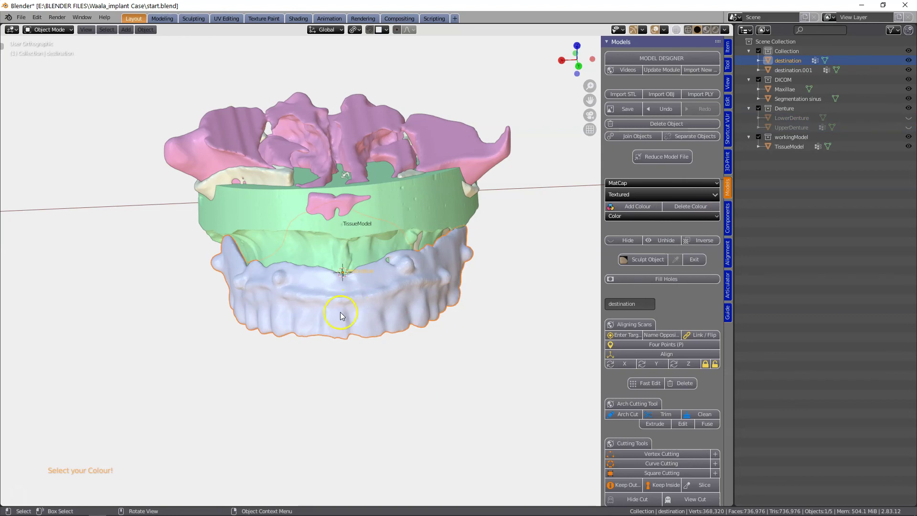
click(413, 302)
click(464, 291)
click(422, 300)
click(405, 306)
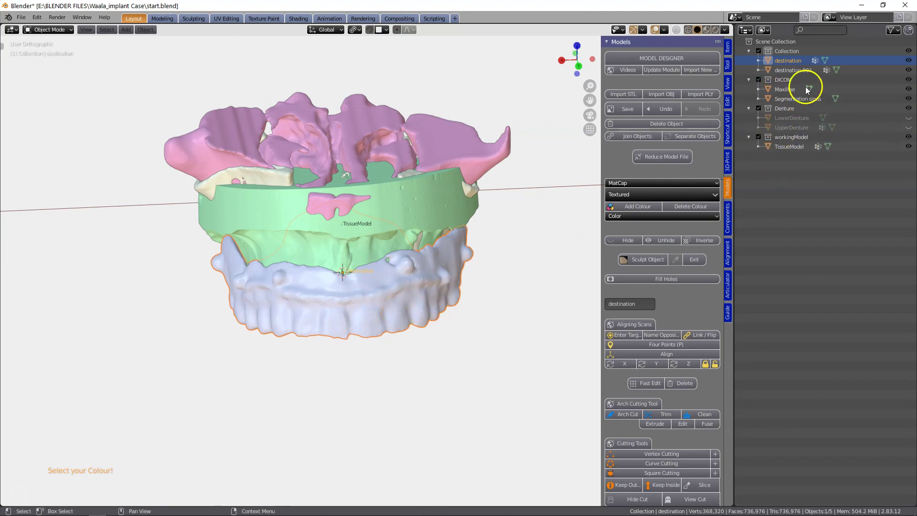
double_click(792, 60)
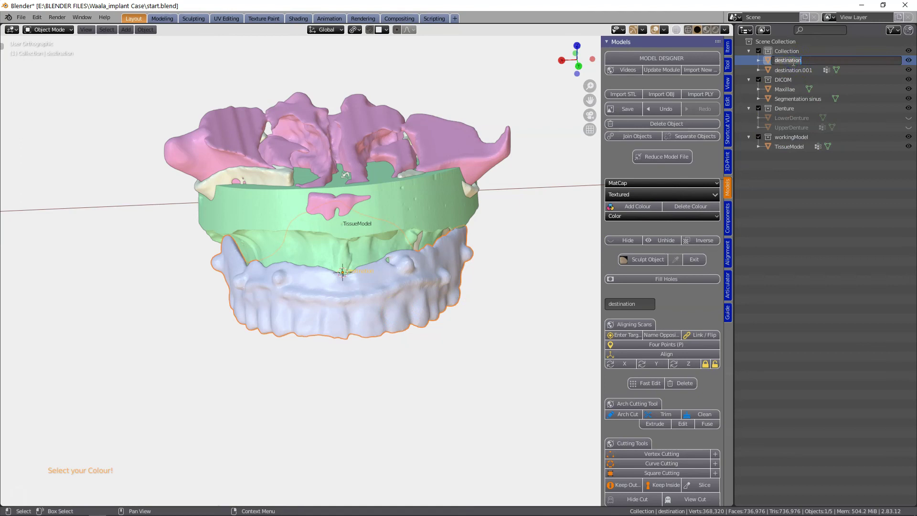
text(CT_Denture)
click(474, 249)
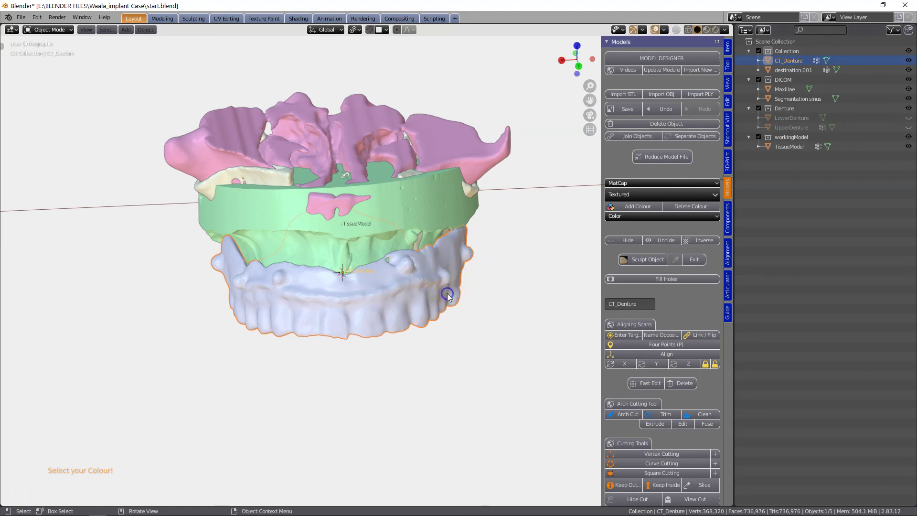
Move CT_Denture into the Denture collection and hide that collection.
key(m)
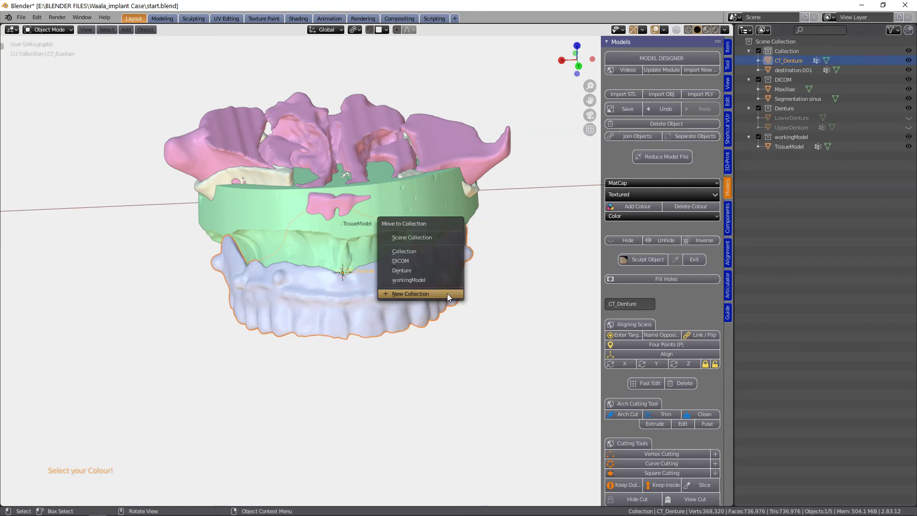
click(429, 266)
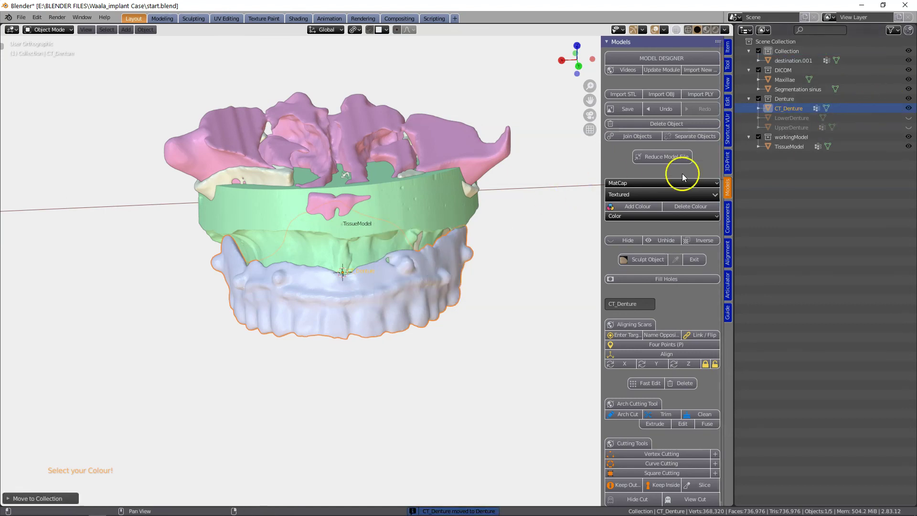
click(908, 98)
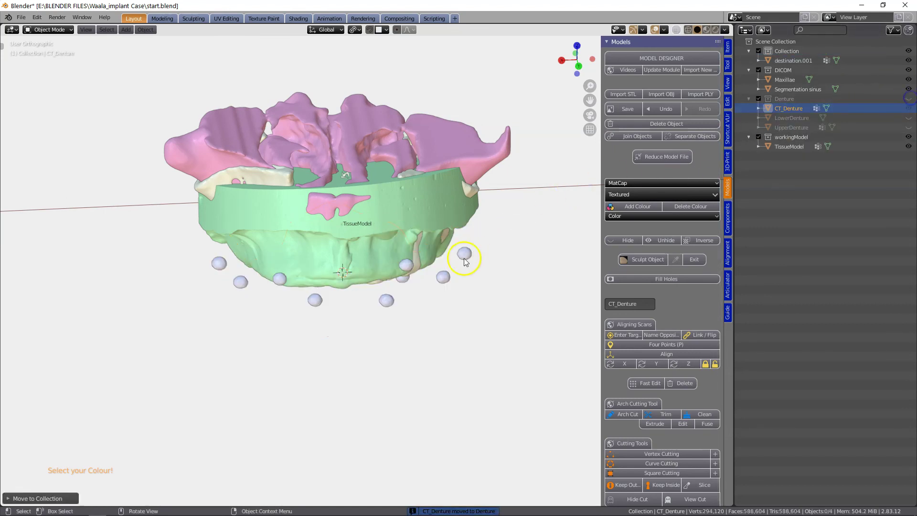
Rename the destination.001 sphere markers object to 'markers'.
click(386, 300)
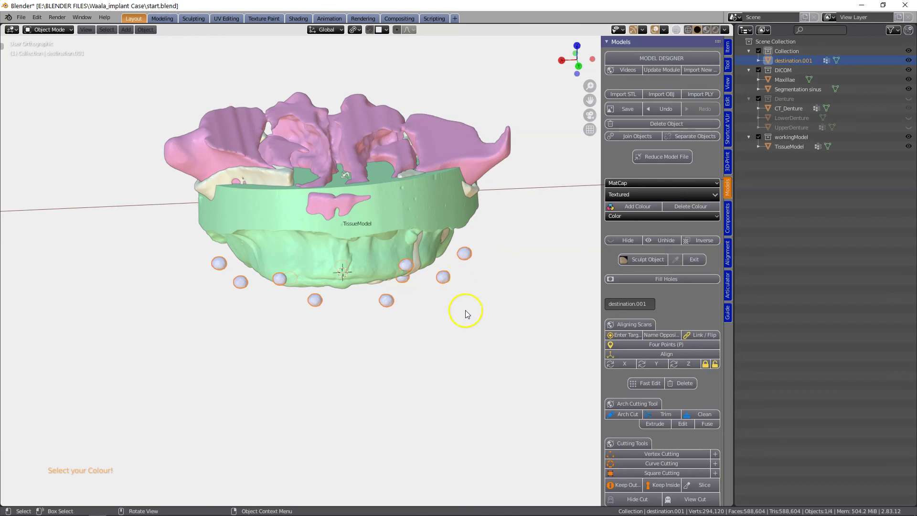
double_click(788, 61)
text(markers)
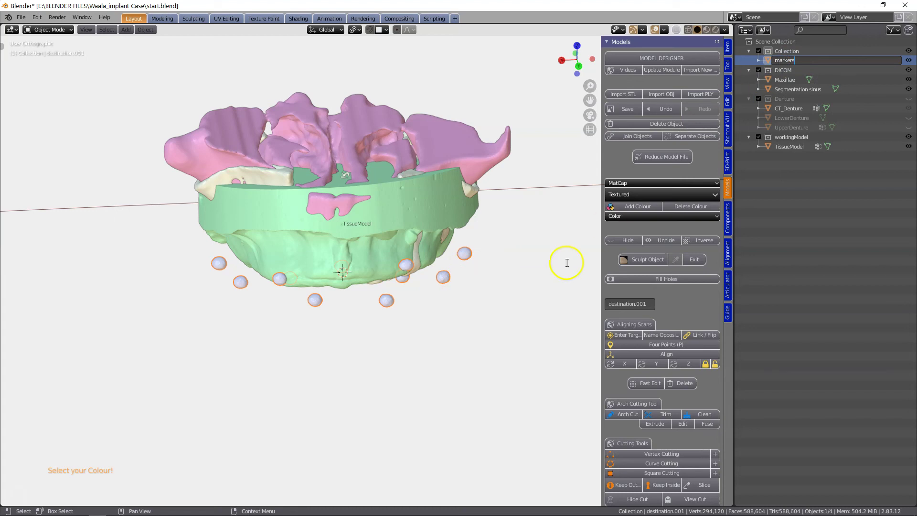
key(Return)
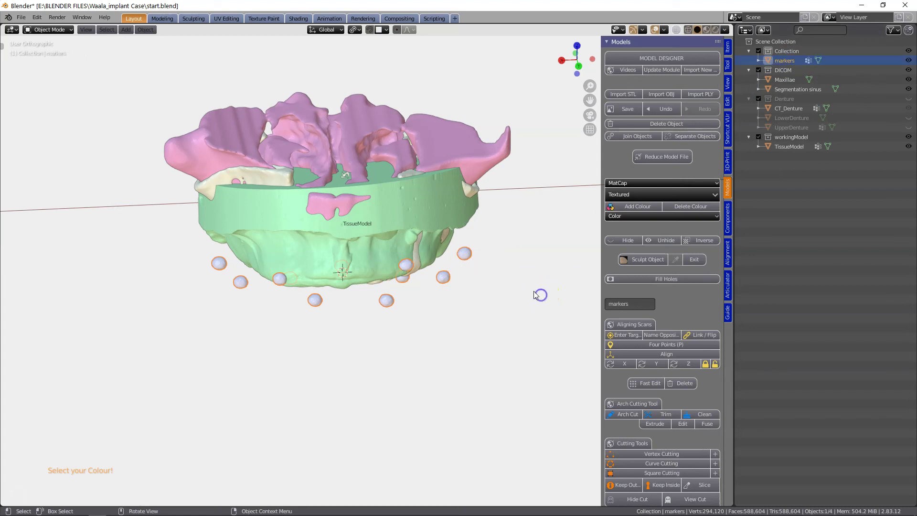
Move markers into the DICOM collection and disable DICOM in the viewport.
key(m)
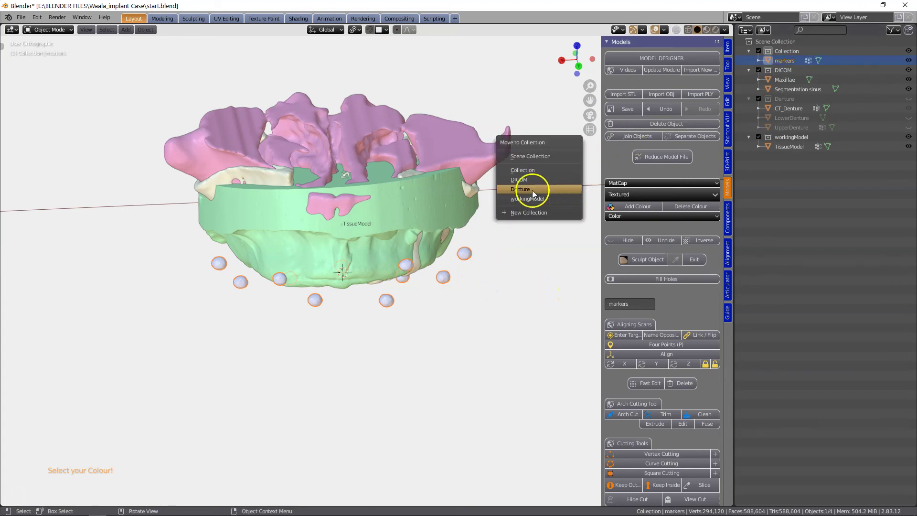
click(523, 180)
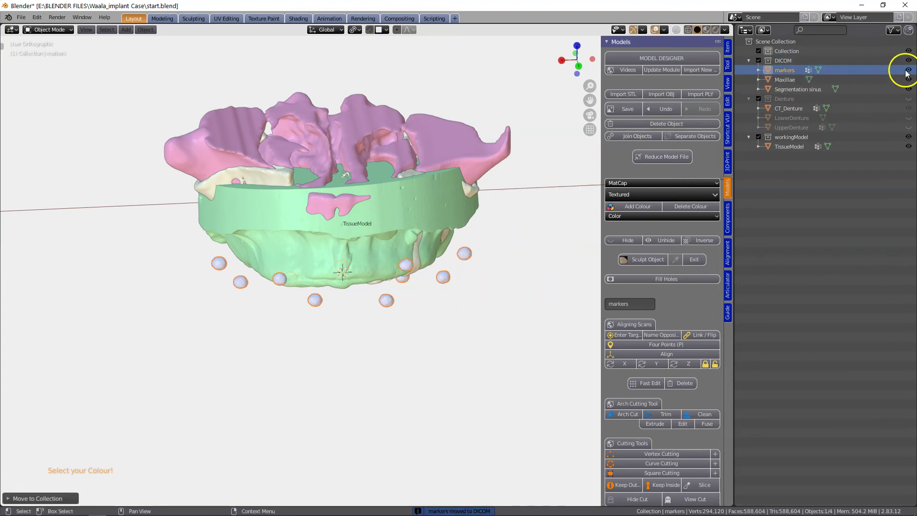
click(890, 30)
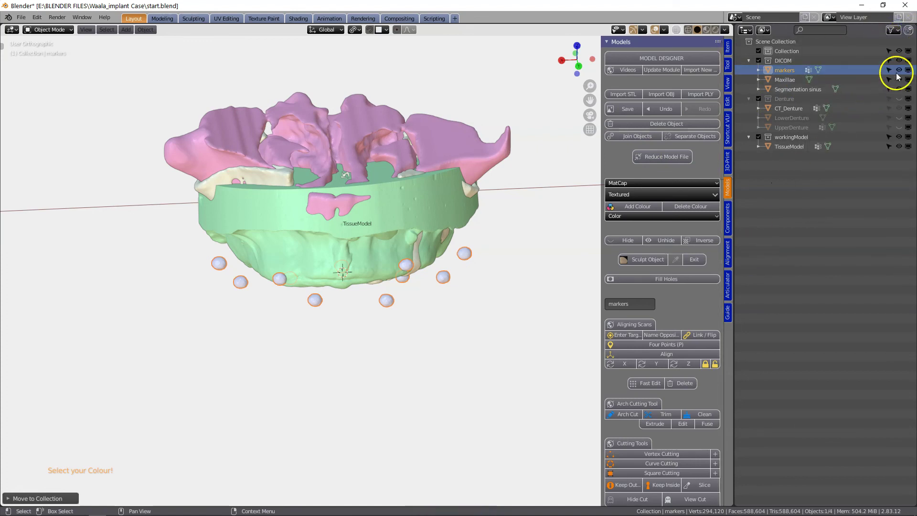
click(909, 60)
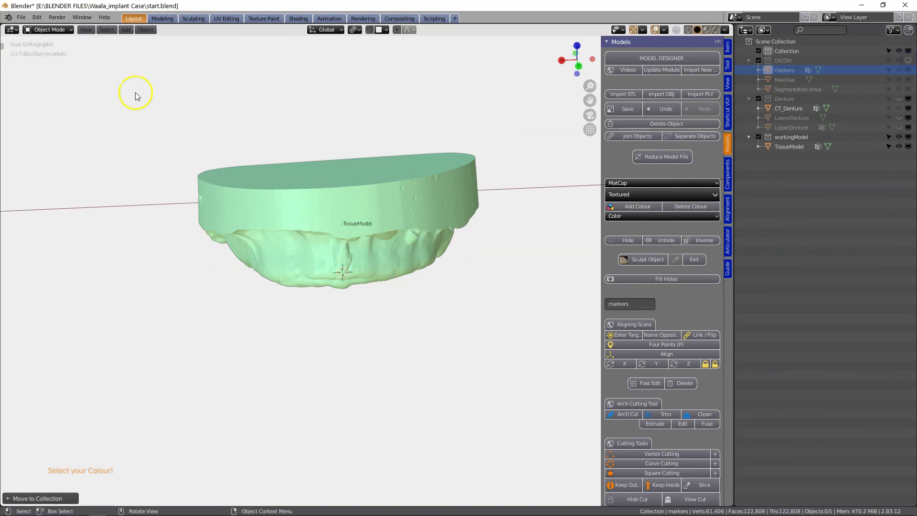
click(21, 18)
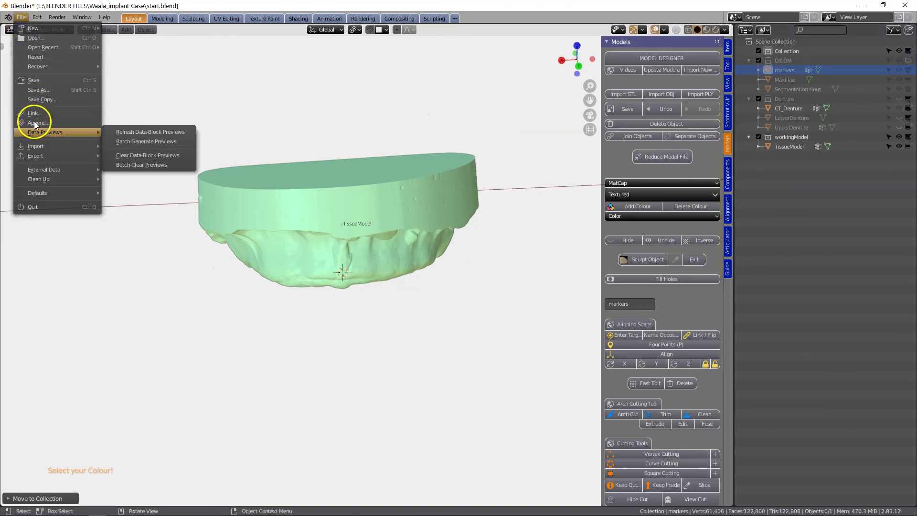